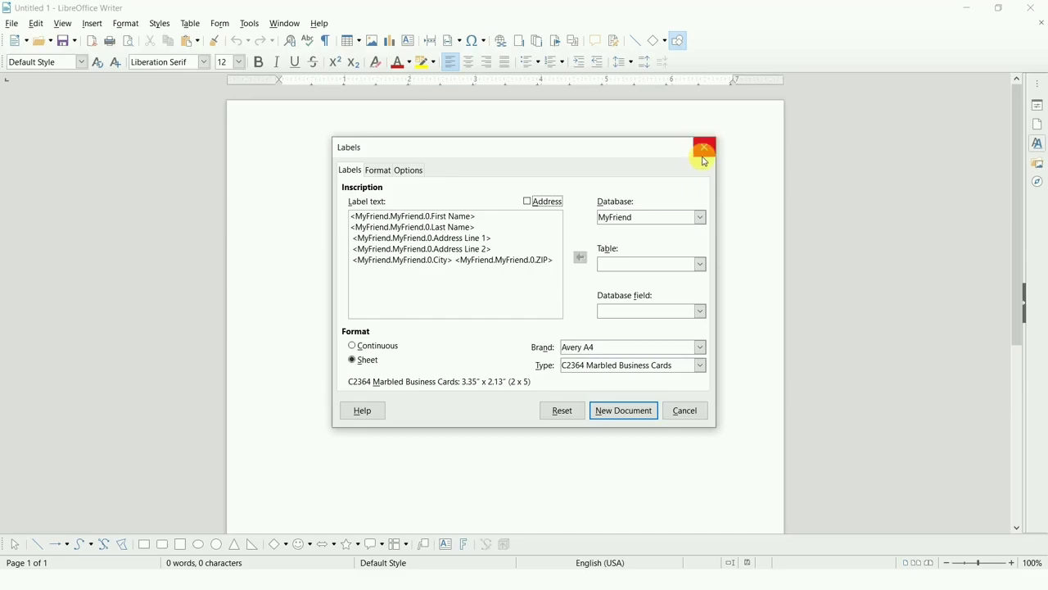
Close the open Labels dialog and start a new labels document.
{"action": "left_click", "coordinate": [704, 147]}
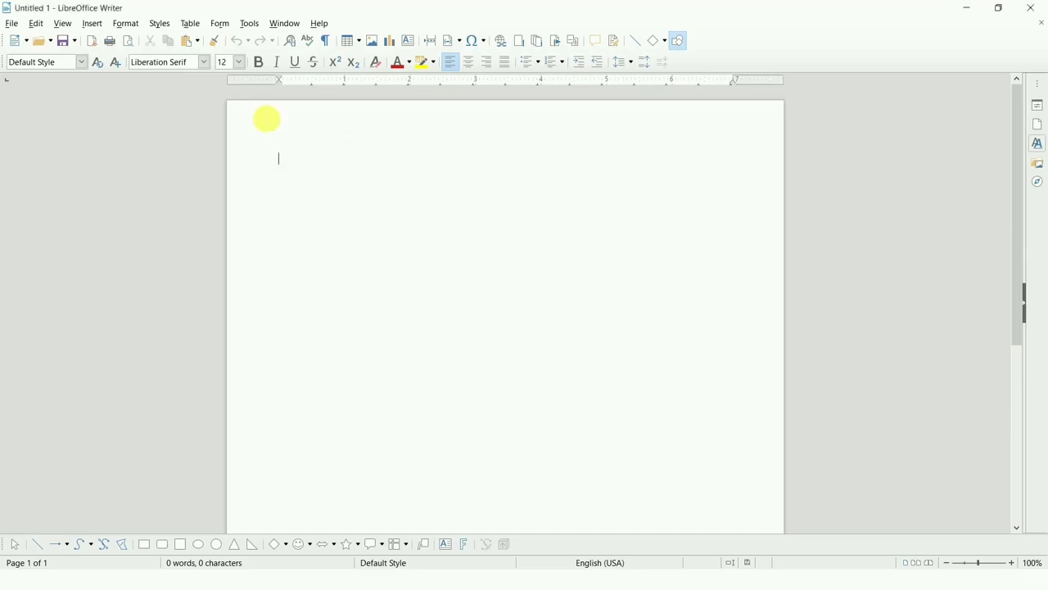
{"action": "left_click", "coordinate": [13, 26]}
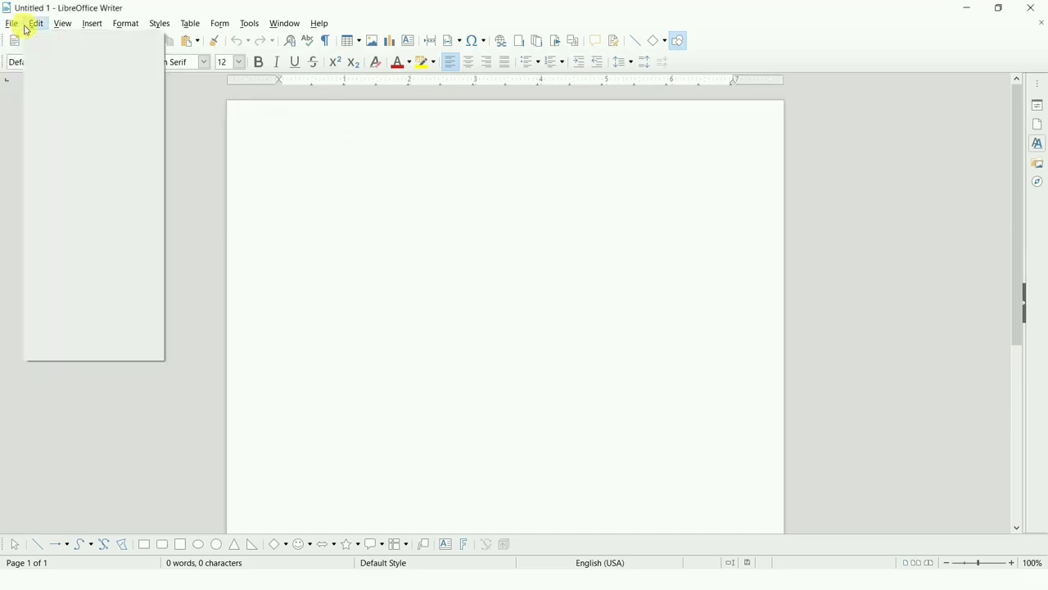
{"action": "mouse_move", "coordinate": [42, 45]}
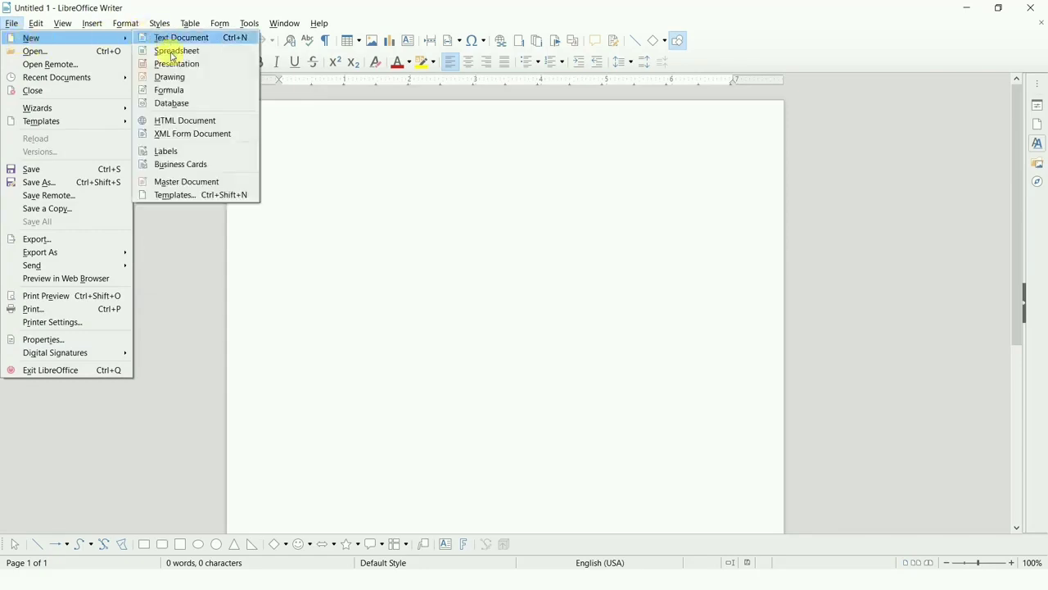
{"action": "left_click", "coordinate": [197, 155]}
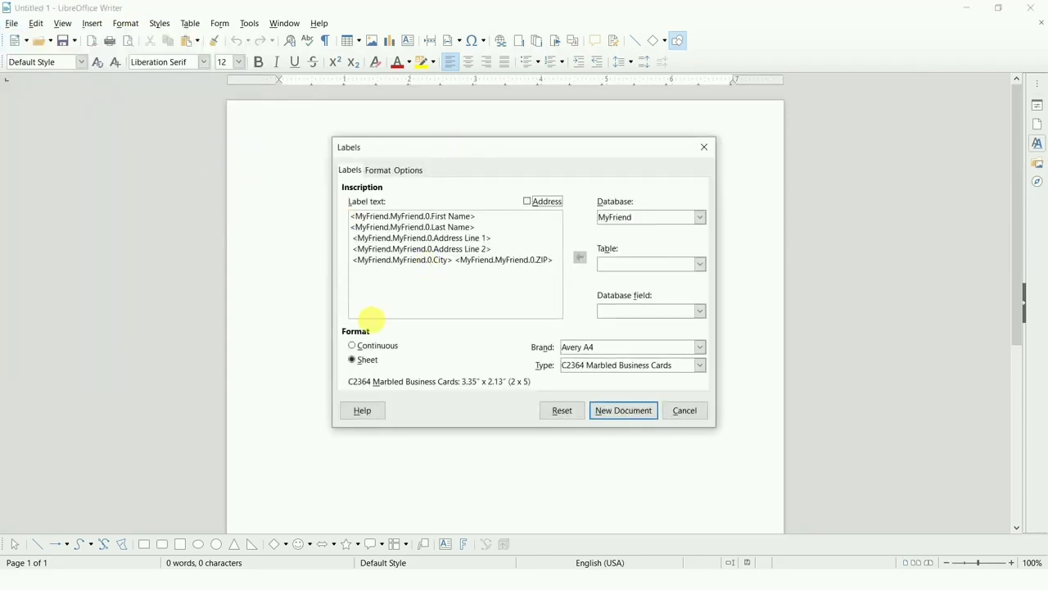
Clear all existing field placeholders from the label text.
{"action": "triple_click", "coordinate": [549, 262]}
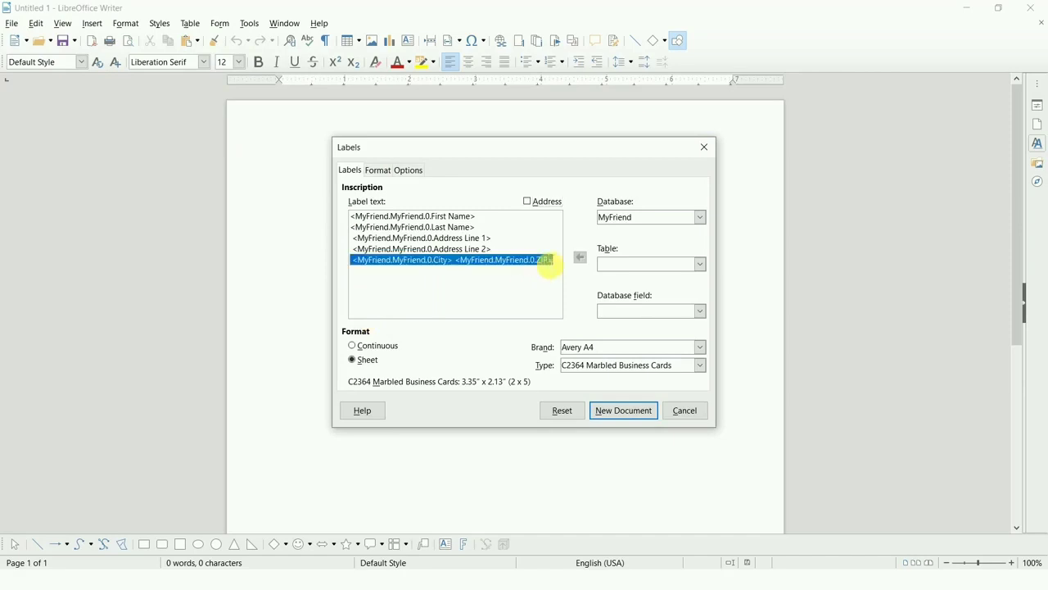
{"action": "key", "text": "BackSpace"}
{"action": "key", "text": "BackSpace"}
{"action": "key", "text": "BackSpace"}
{"action": "key", "text": "BackSpace"}
{"action": "key", "text": "BackSpace"}
{"action": "key", "text": "BackSpace"}
{"action": "key", "text": "BackSpace"}
{"action": "key", "text": "BackSpace"}
{"action": "key", "text": "BackSpace"}
{"action": "key", "text": "BackSpace"}
{"action": "key", "text": "BackSpace"}
{"action": "key", "text": "BackSpace"}
{"action": "key", "text": "BackSpace"}
{"action": "key", "text": "BackSpace"}
{"action": "key", "text": "BackSpace"}
{"action": "key", "text": "BackSpace"}
{"action": "key", "text": "BackSpace"}
{"action": "key", "text": "BackSpace"}
{"action": "key", "text": "BackSpace"}
{"action": "key", "text": "BackSpace"}
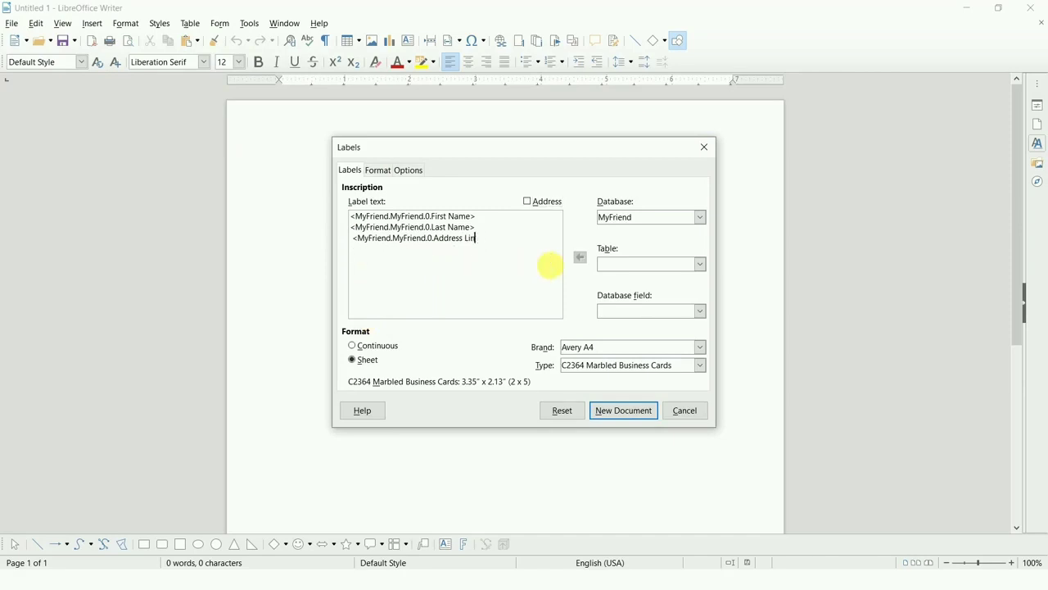
{"action": "key", "text": "BackSpace"}
{"action": "key", "text": "BackSpace"}
{"action": "key", "text": "BackSpace"}
{"action": "key", "text": "BackSpace"}
{"action": "key", "text": "BackSpace"}
{"action": "key", "text": "BackSpace"}
{"action": "key", "text": "BackSpace"}
{"action": "key", "text": "BackSpace"}
{"action": "key", "text": "BackSpace"}
{"action": "key", "text": "BackSpace"}
{"action": "key", "text": "BackSpace"}
{"action": "key", "text": "BackSpace"}
{"action": "key", "text": "BackSpace"}
{"action": "key", "text": "BackSpace"}
{"action": "key", "text": "BackSpace"}
{"action": "key", "text": "BackSpace"}
{"action": "key", "text": "BackSpace"}
{"action": "key", "text": "BackSpace"}
{"action": "key", "text": "BackSpace"}
{"action": "key", "text": "BackSpace"}
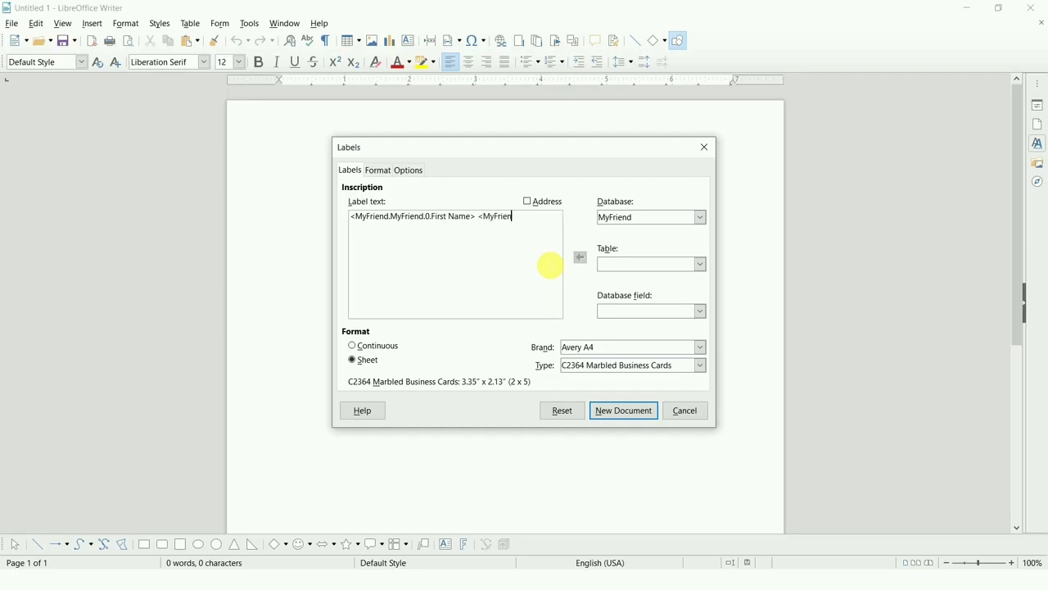
{"action": "key", "text": "BackSpace"}
{"action": "key", "text": "BackSpace"}
{"action": "key", "text": "BackSpace"}
{"action": "key", "text": "BackSpace"}
{"action": "key", "text": "BackSpace"}
{"action": "key", "text": "BackSpace"}
{"action": "key", "text": "BackSpace"}
{"action": "key", "text": "BackSpace"}
{"action": "key", "text": "BackSpace"}
{"action": "key", "text": "BackSpace"}
{"action": "key", "text": "BackSpace"}
{"action": "key", "text": "BackSpace"}
{"action": "key", "text": "BackSpace"}
{"action": "key", "text": "BackSpace"}
{"action": "key", "text": "BackSpace"}
{"action": "key", "text": "BackSpace"}
{"action": "key", "text": "BackSpace"}
{"action": "key", "text": "BackSpace"}
{"action": "key", "text": "BackSpace"}
{"action": "key", "text": "BackSpace"}
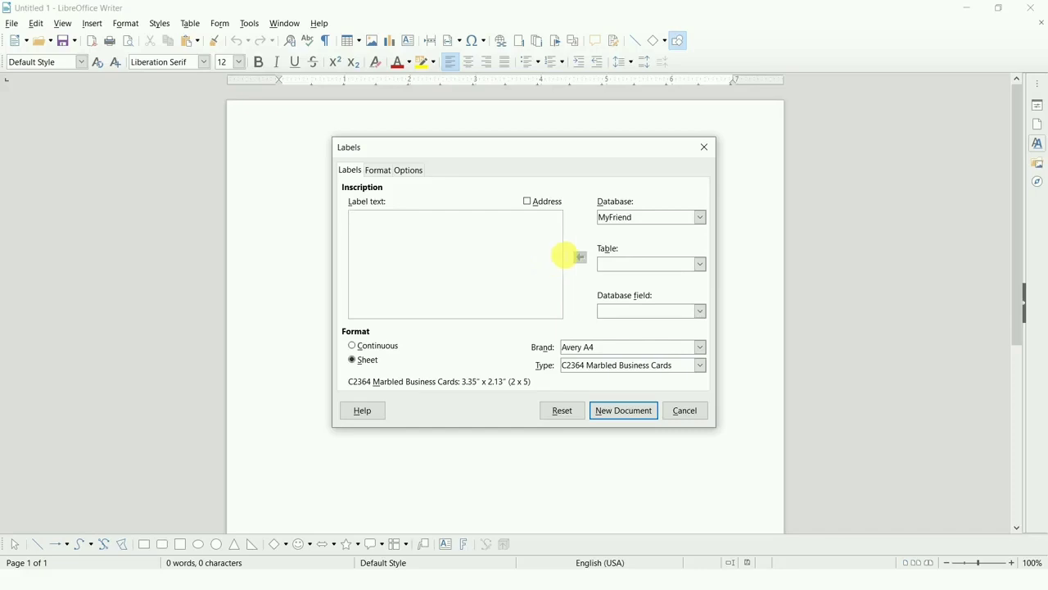
Choose MyFriend as both the database and the table for the labels.
{"action": "left_click", "coordinate": [673, 217]}
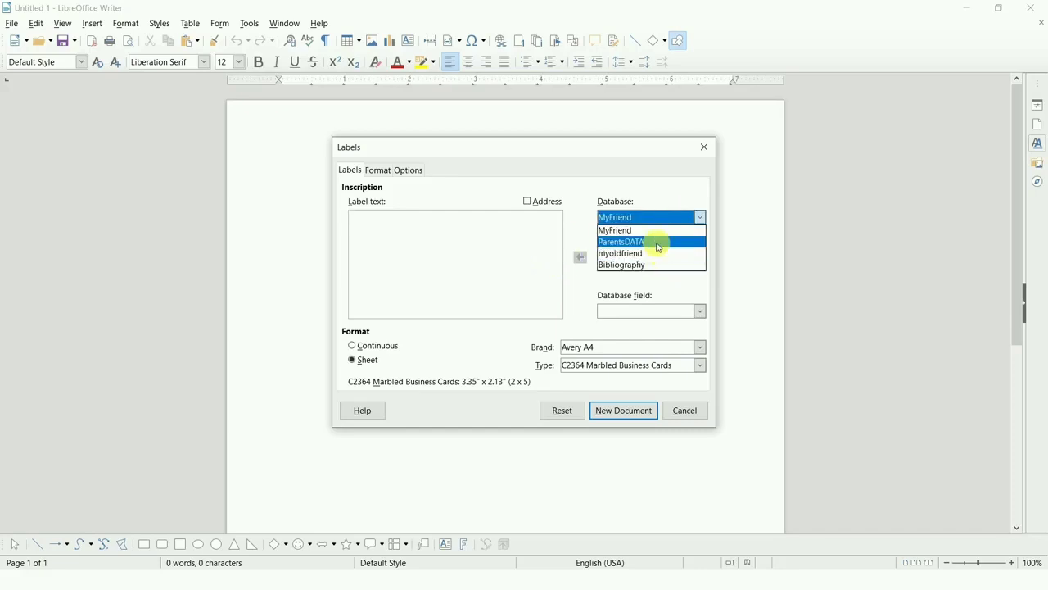
{"action": "left_click", "coordinate": [655, 209]}
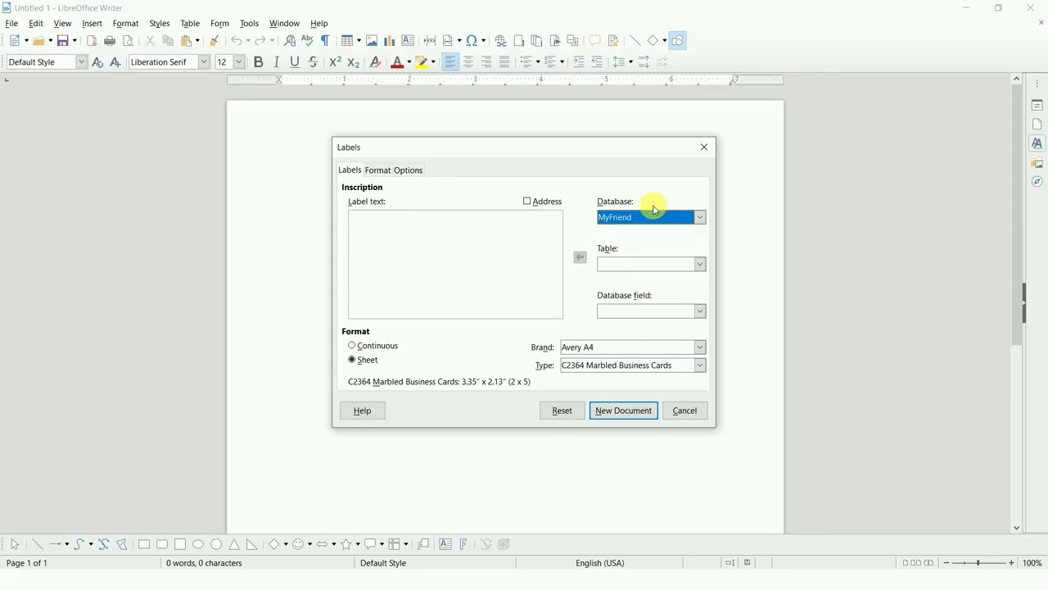
{"action": "left_click", "coordinate": [667, 221]}
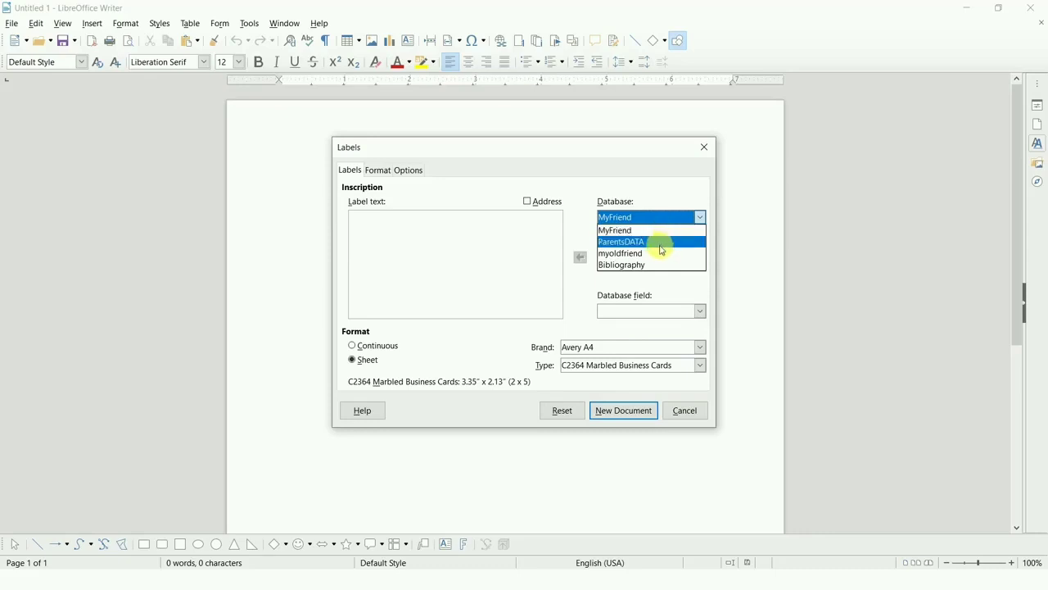
{"action": "left_click", "coordinate": [655, 233]}
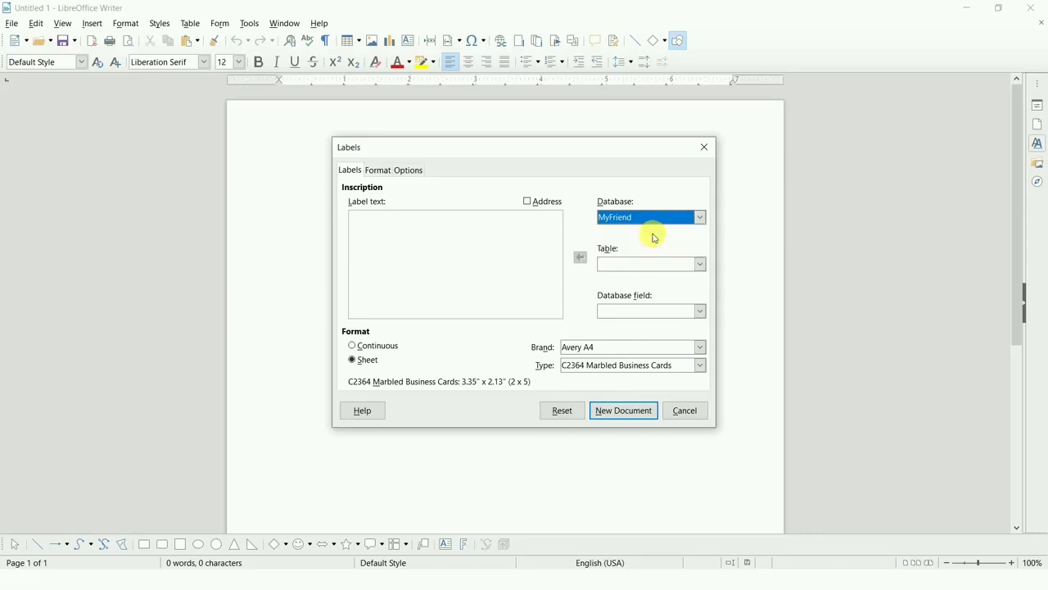
{"action": "left_click", "coordinate": [686, 265]}
{"action": "left_click", "coordinate": [687, 279]}
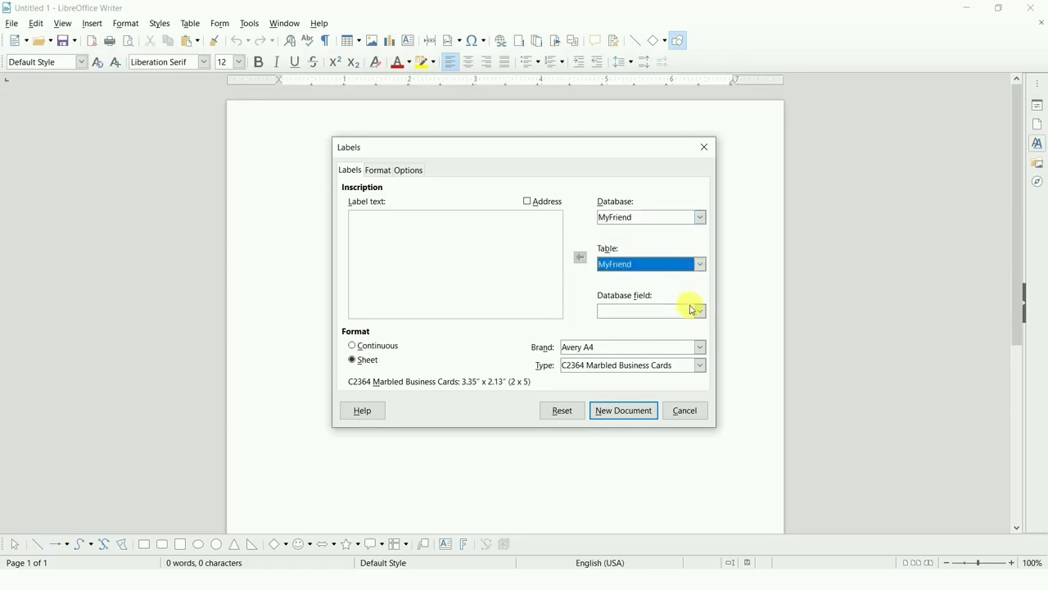
Insert the First Name and Last Name database fields into the label text.
{"action": "left_click", "coordinate": [697, 312]}
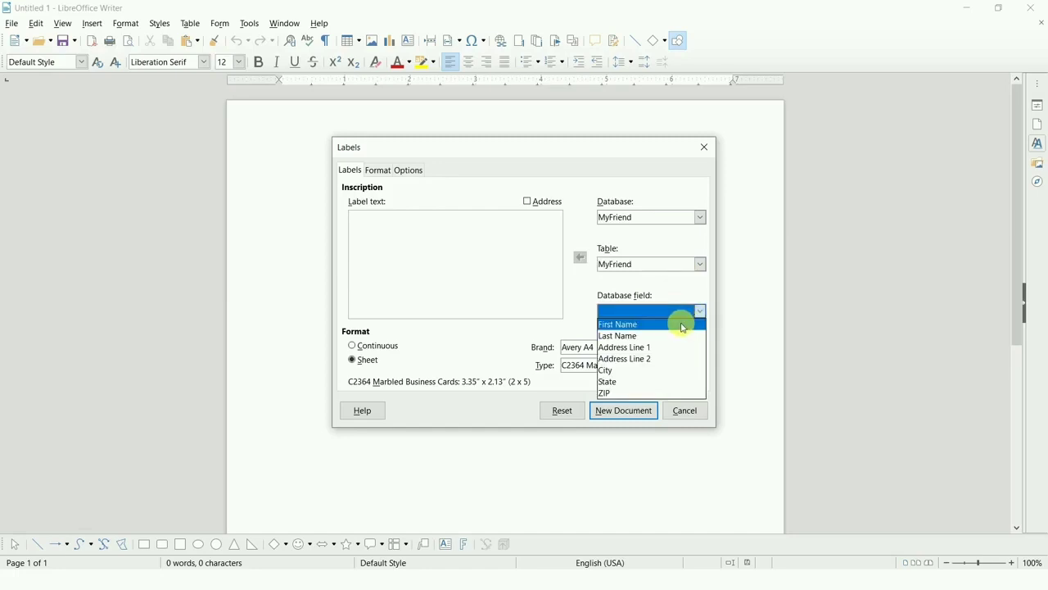
{"action": "left_click", "coordinate": [684, 325]}
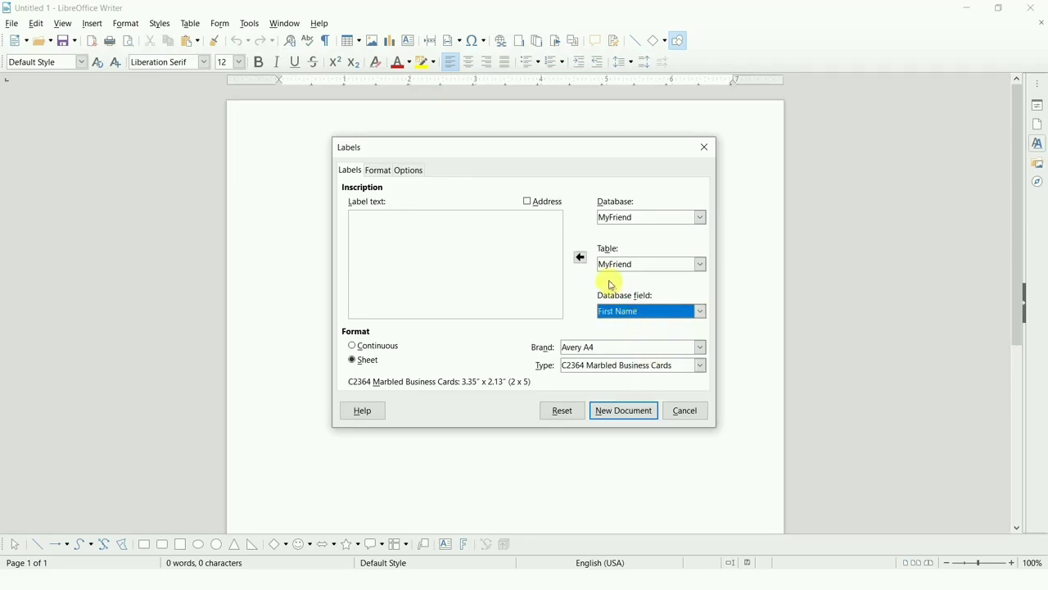
{"action": "left_click", "coordinate": [580, 256]}
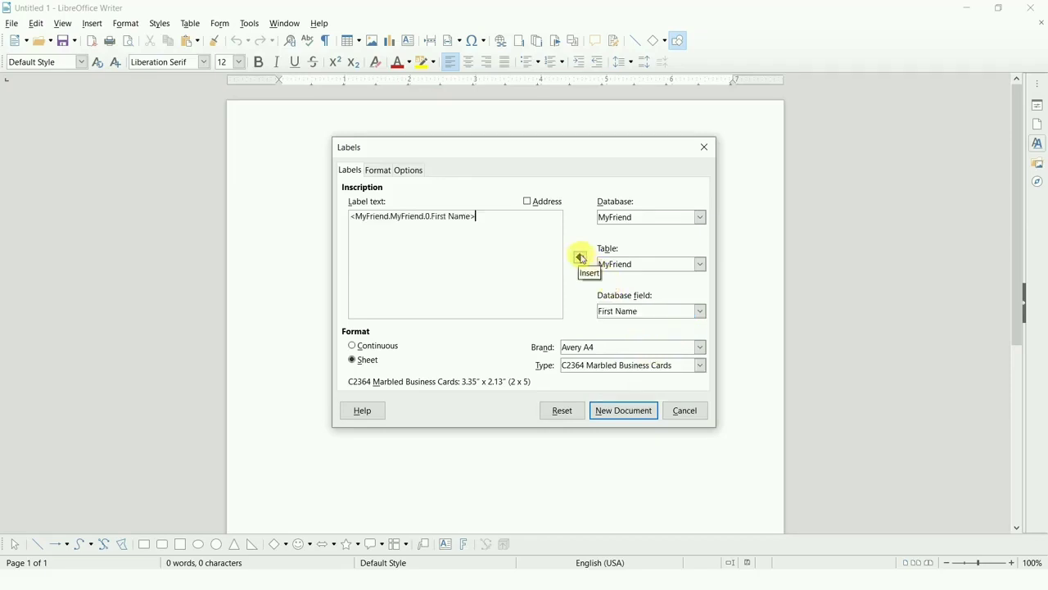
{"action": "left_click", "coordinate": [646, 318]}
{"action": "left_click", "coordinate": [645, 318]}
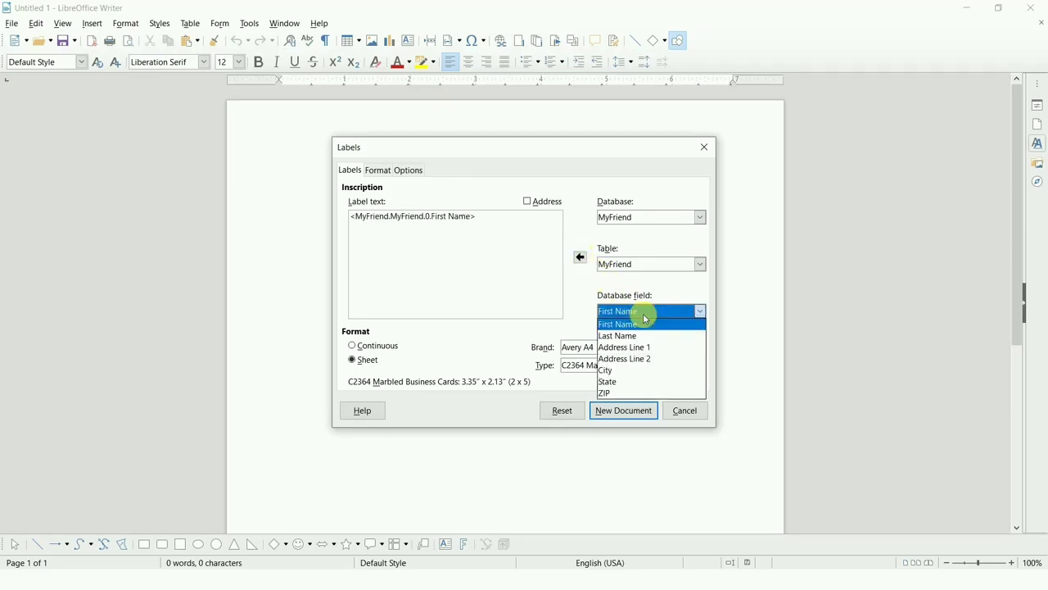
{"action": "left_click", "coordinate": [645, 336]}
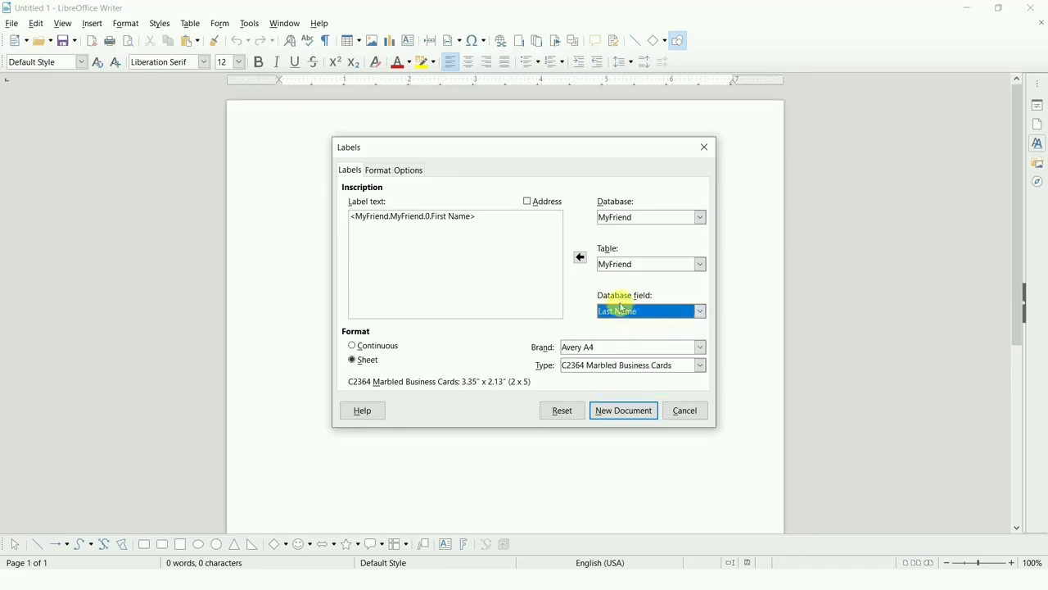
{"action": "left_click", "coordinate": [581, 257]}
Add the Address Line 1 and Address Line 2 database fields after the name fields in the label text.
{"action": "left_click", "coordinate": [618, 312]}
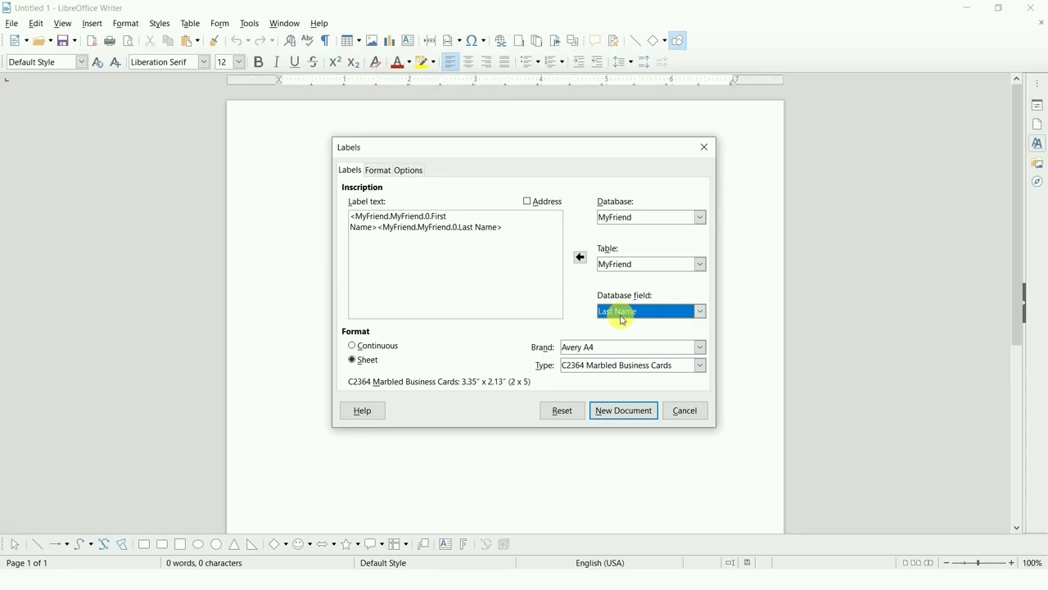
{"action": "left_click", "coordinate": [623, 320]}
{"action": "left_click", "coordinate": [642, 347]}
{"action": "left_click", "coordinate": [580, 258]}
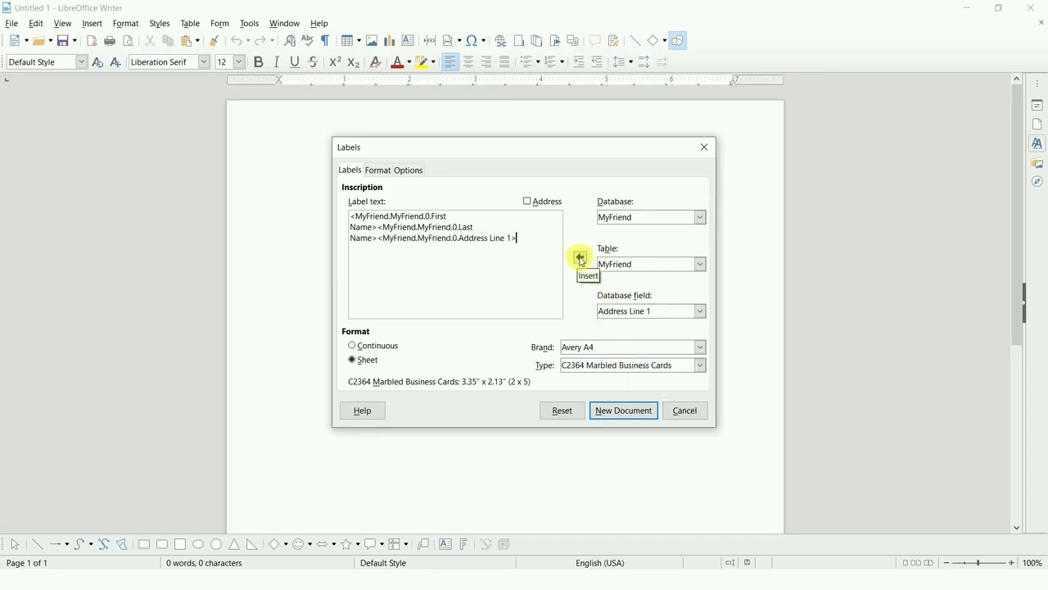
{"action": "left_click", "coordinate": [622, 312]}
{"action": "left_click", "coordinate": [623, 361]}
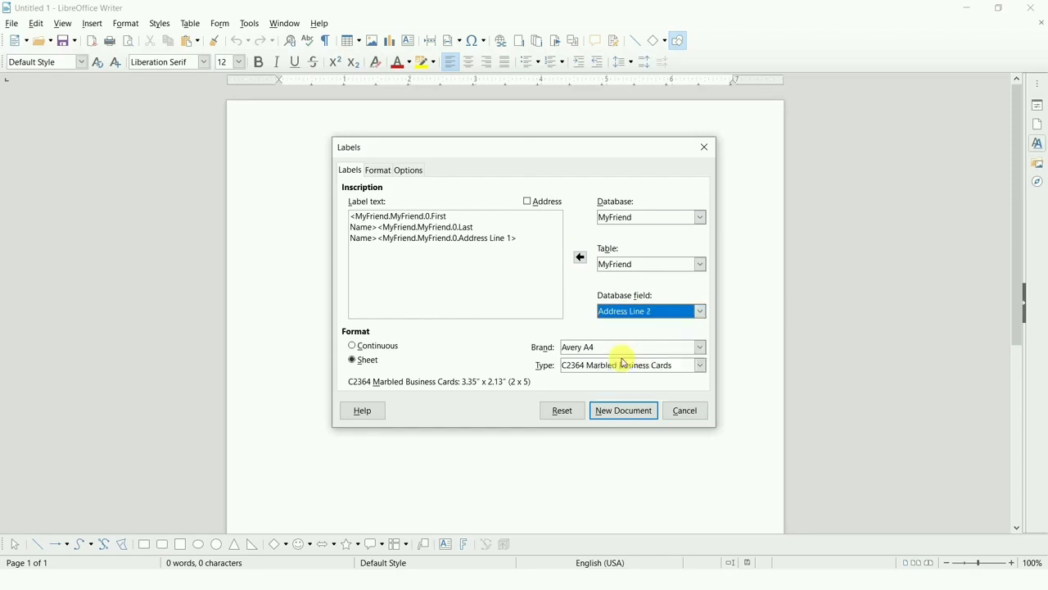
{"action": "left_click", "coordinate": [580, 258]}
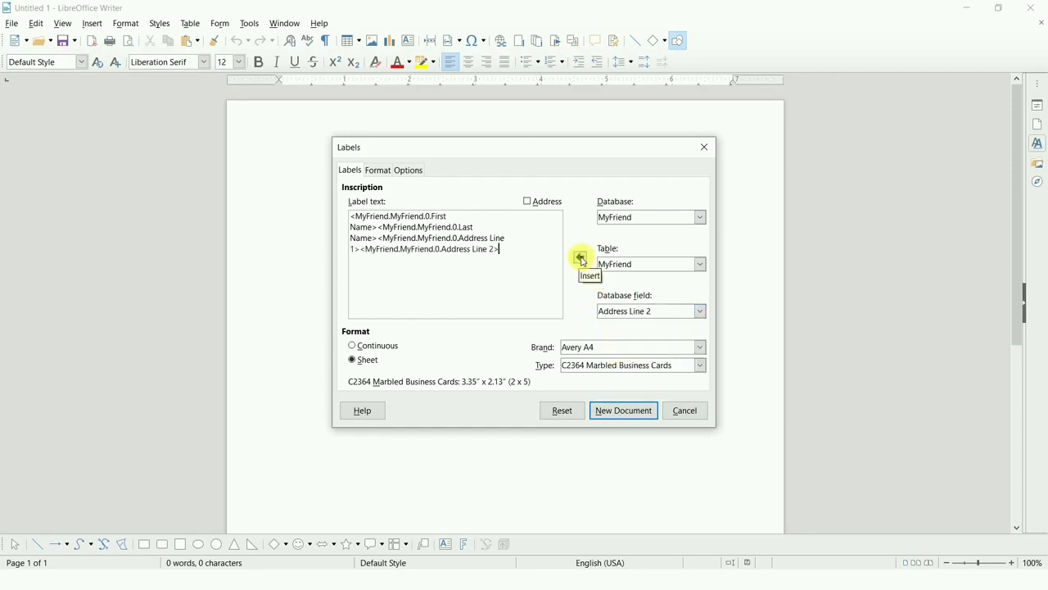
Add the City and ZIP database fields at the end of the label text.
{"action": "left_click", "coordinate": [632, 311]}
{"action": "left_click", "coordinate": [631, 316]}
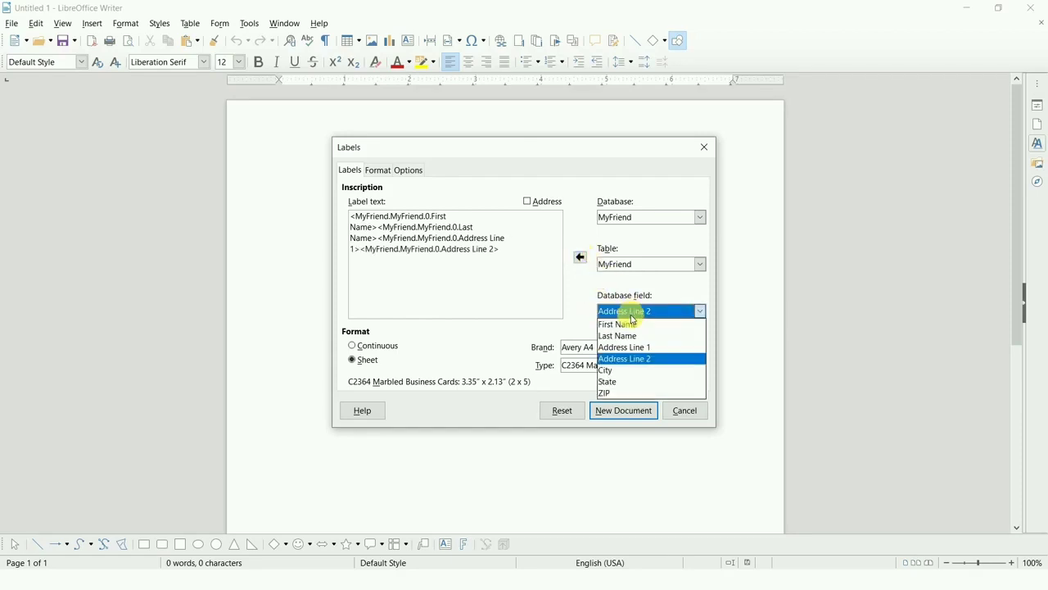
{"action": "left_click", "coordinate": [632, 370]}
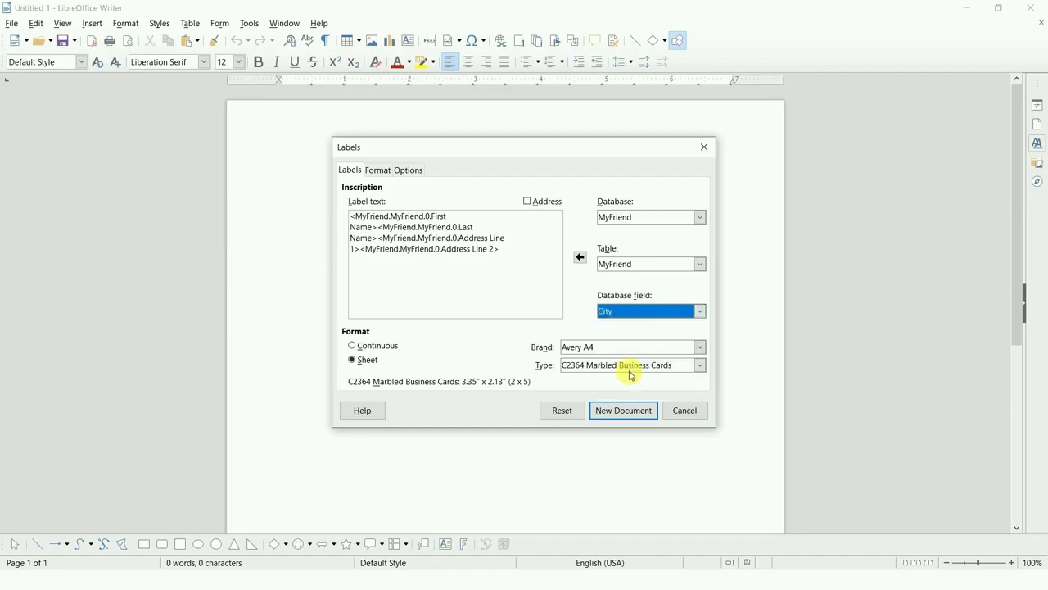
{"action": "left_click", "coordinate": [583, 259]}
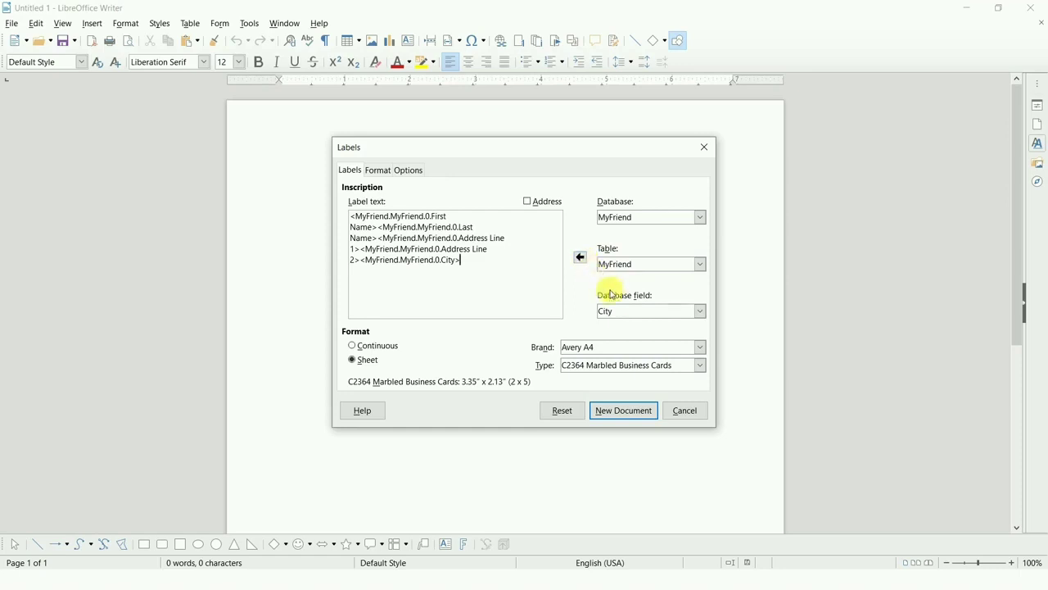
{"action": "left_click", "coordinate": [631, 316]}
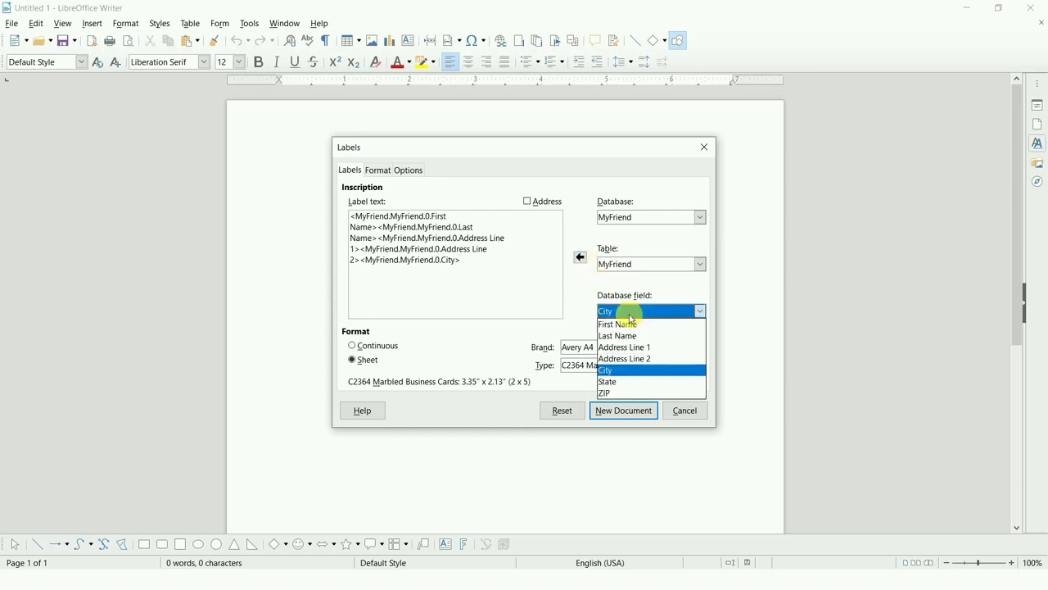
{"action": "left_click", "coordinate": [616, 393]}
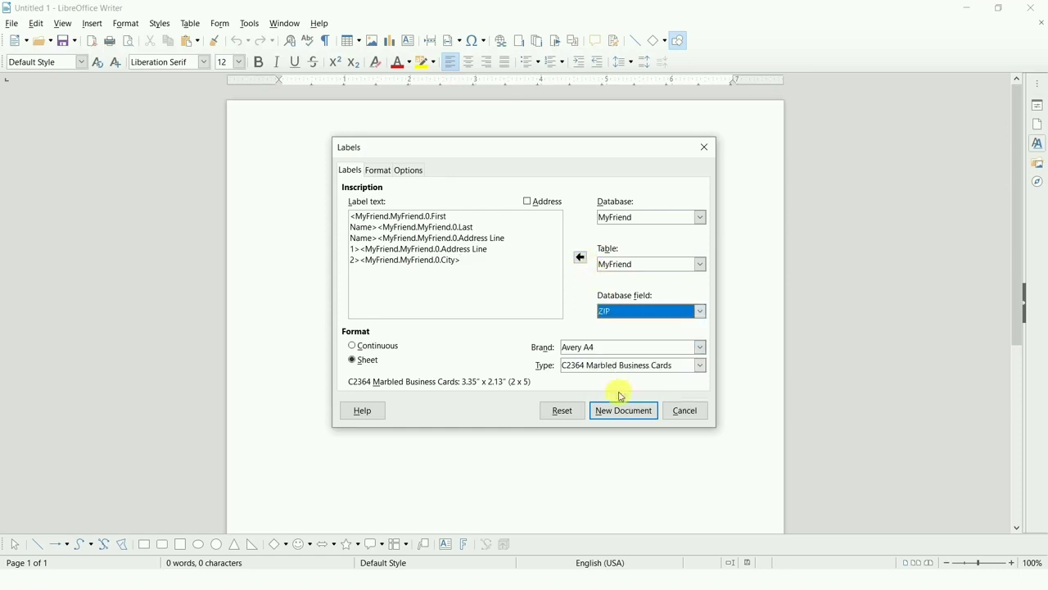
{"action": "left_click", "coordinate": [582, 259]}
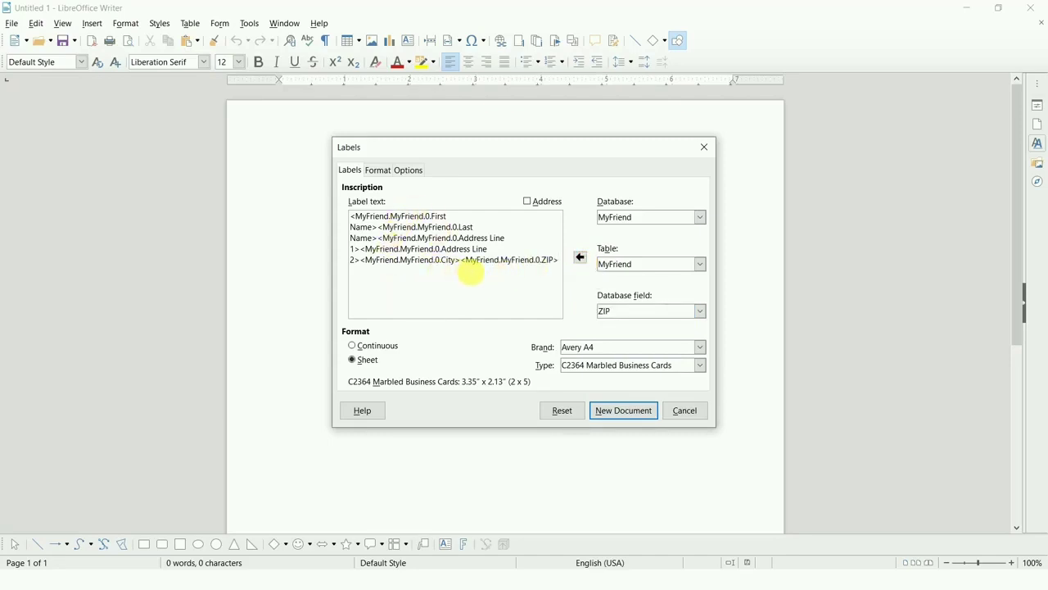
Break the label text after each field so that every database field sits on its own line.
{"action": "left_click", "coordinate": [463, 262]}
{"action": "key", "text": "Return"}
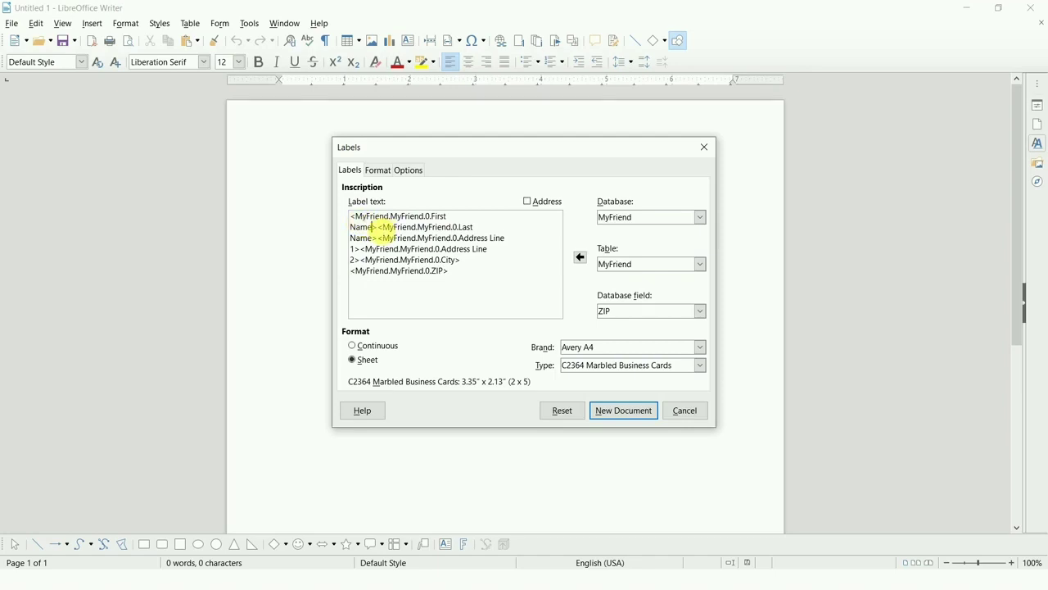
{"action": "key", "text": "Return"}
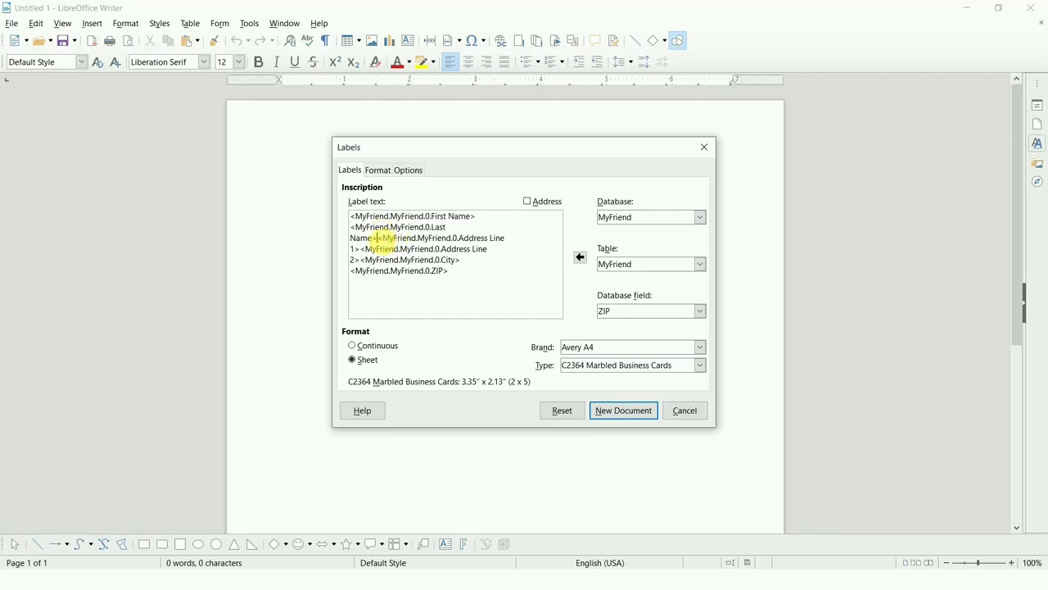
{"action": "key", "text": "Return"}
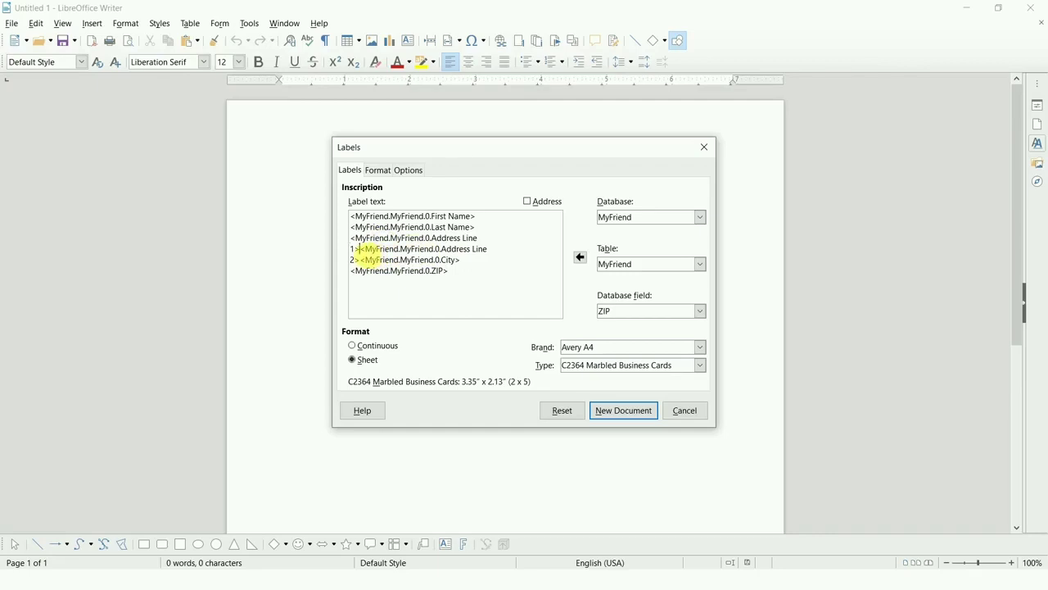
{"action": "key", "text": "Return"}
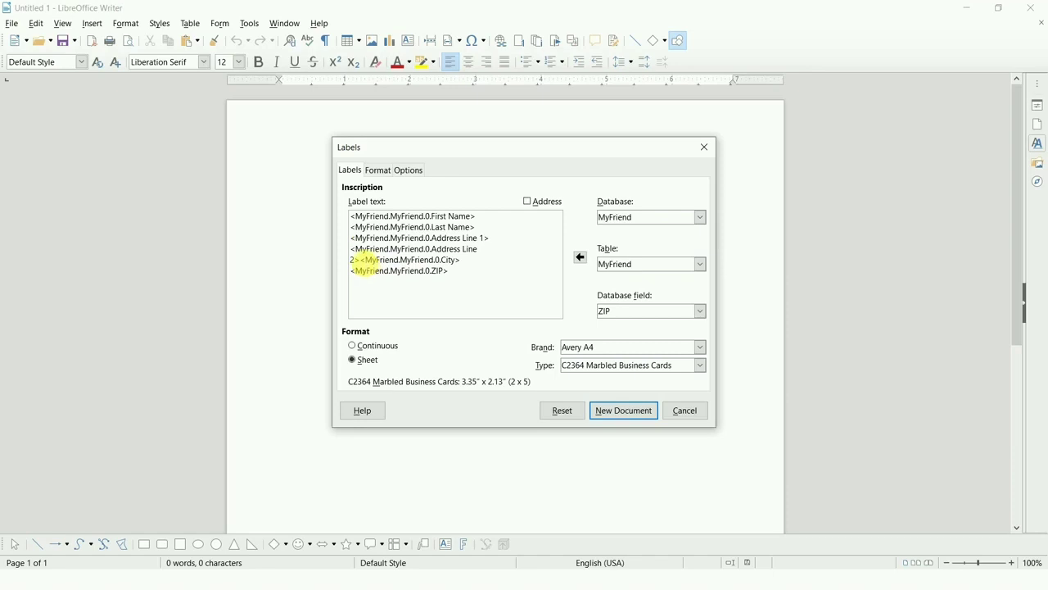
{"action": "key", "text": "Return"}
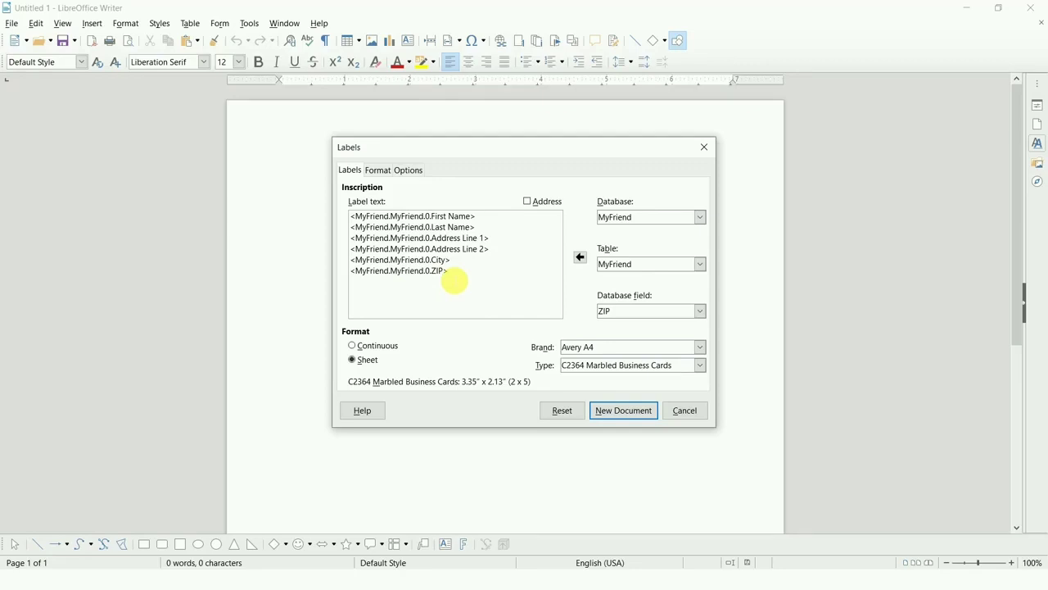
Set the label format to Continuous.
{"action": "left_click", "coordinate": [354, 347]}
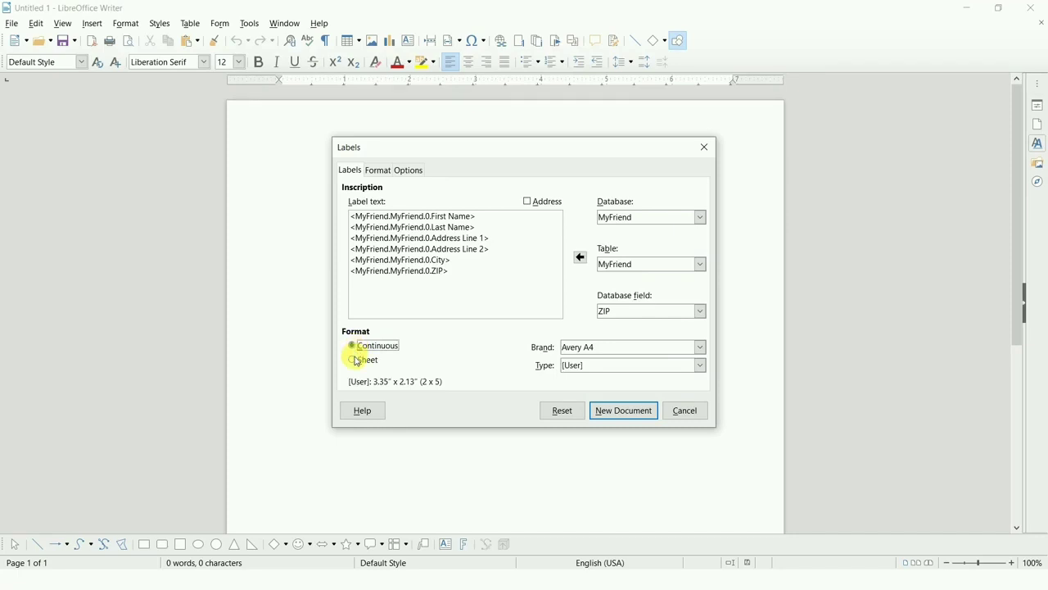
{"action": "left_click", "coordinate": [357, 360]}
{"action": "left_click", "coordinate": [355, 347]}
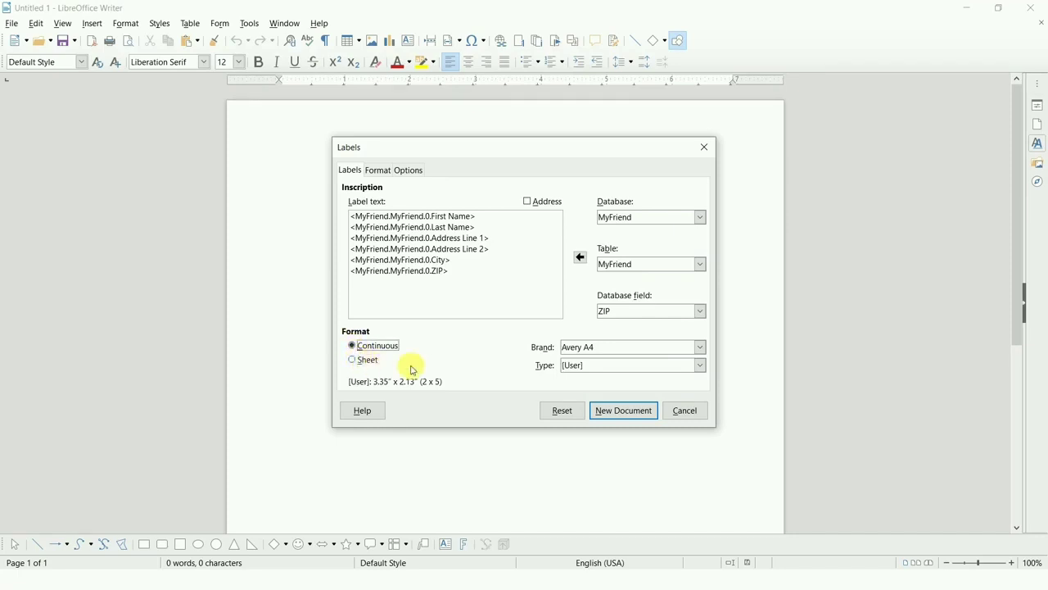
Examine the available label brands and the types offered for Avery A4 in the Continuous format.
{"action": "left_click", "coordinate": [620, 355]}
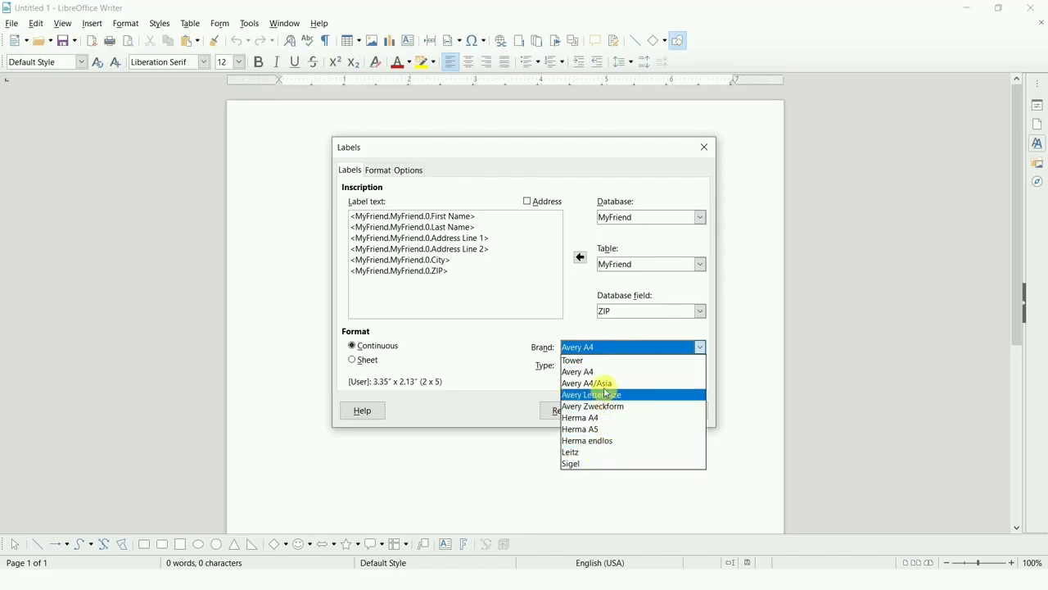
{"action": "left_click", "coordinate": [528, 393]}
{"action": "left_click", "coordinate": [597, 370]}
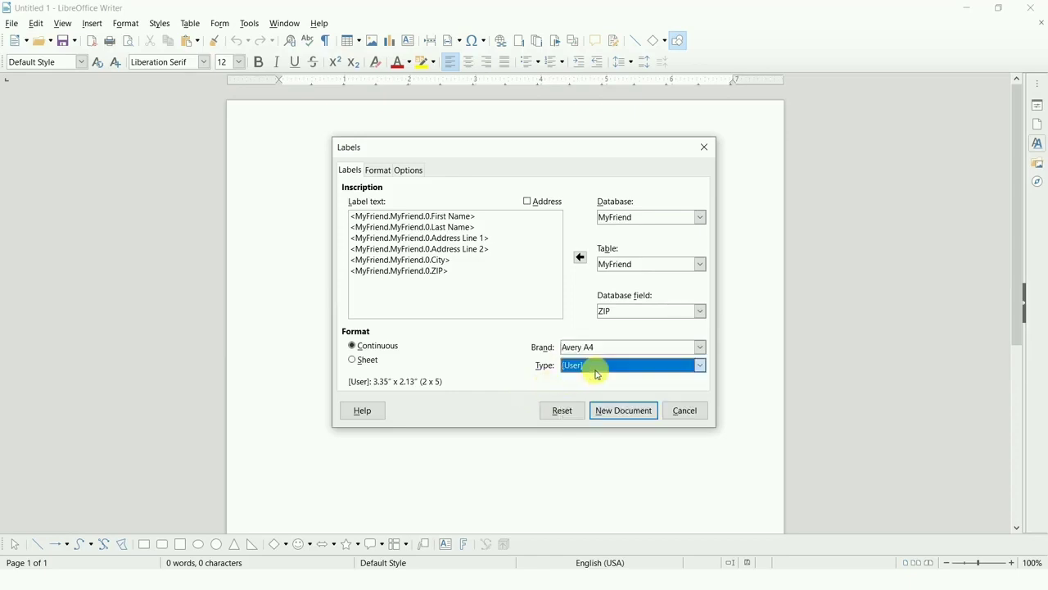
{"action": "left_click", "coordinate": [615, 353]}
{"action": "left_click", "coordinate": [615, 353]}
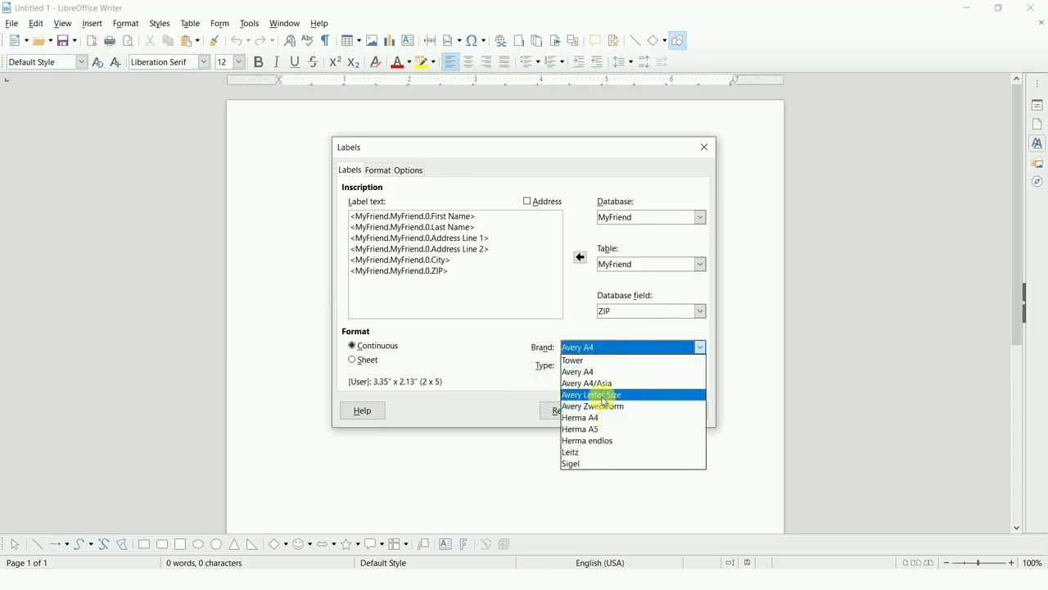
{"action": "left_click", "coordinate": [611, 373]}
{"action": "left_click", "coordinate": [618, 370]}
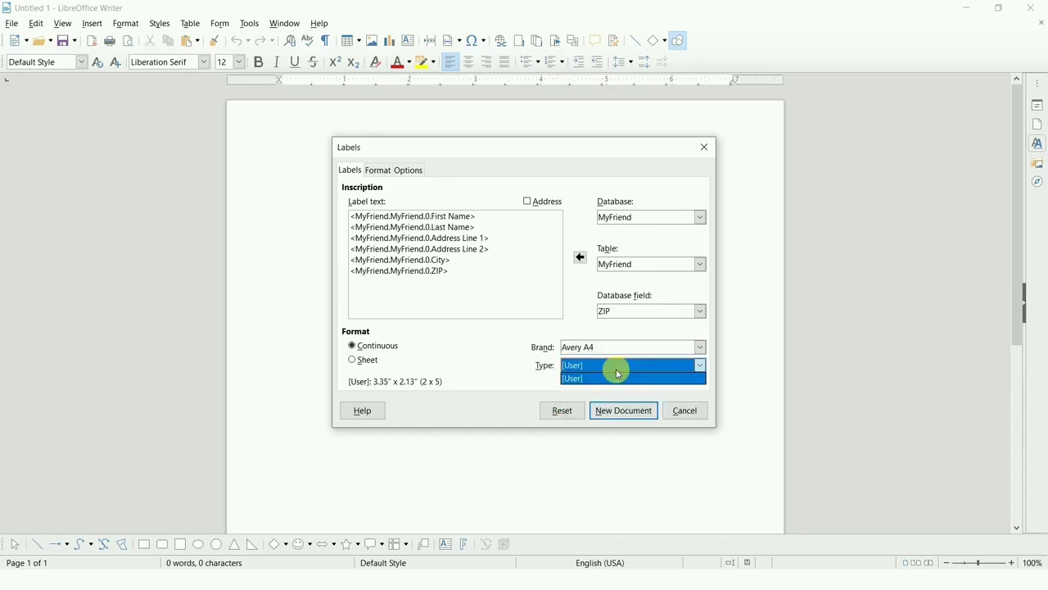
{"action": "left_click", "coordinate": [618, 377]}
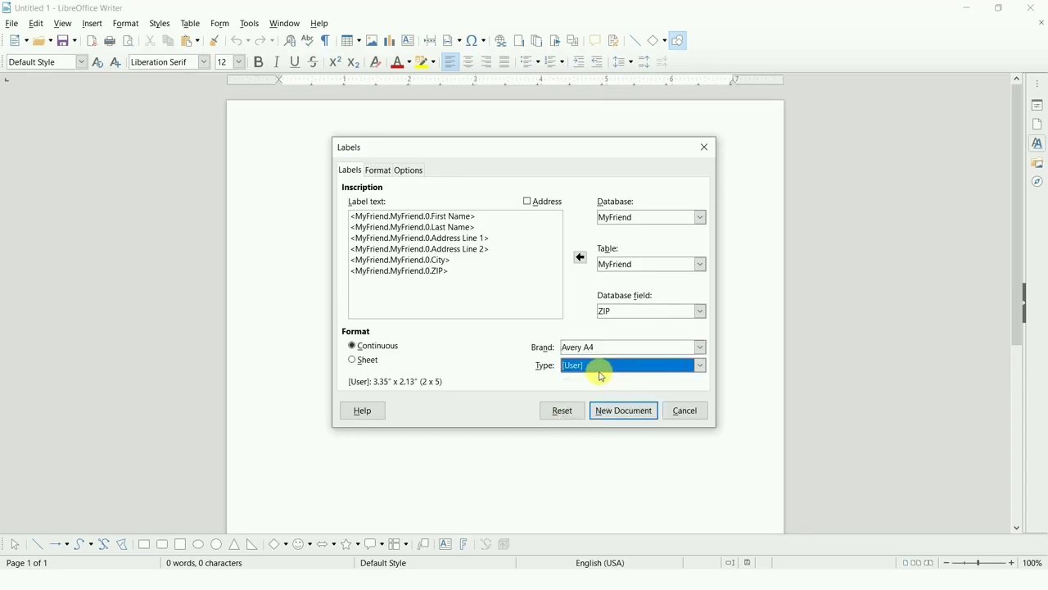
Set the label brand to Tower and check its types in the Continuous format.
{"action": "left_click", "coordinate": [637, 350]}
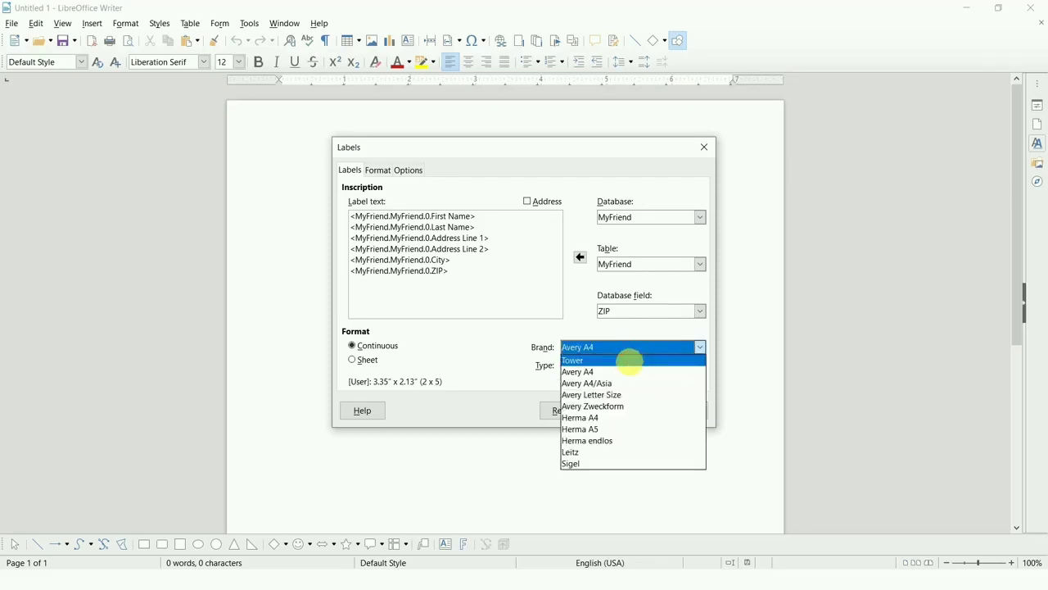
{"action": "left_click", "coordinate": [630, 361]}
{"action": "left_click", "coordinate": [632, 366]}
{"action": "left_click", "coordinate": [632, 367]}
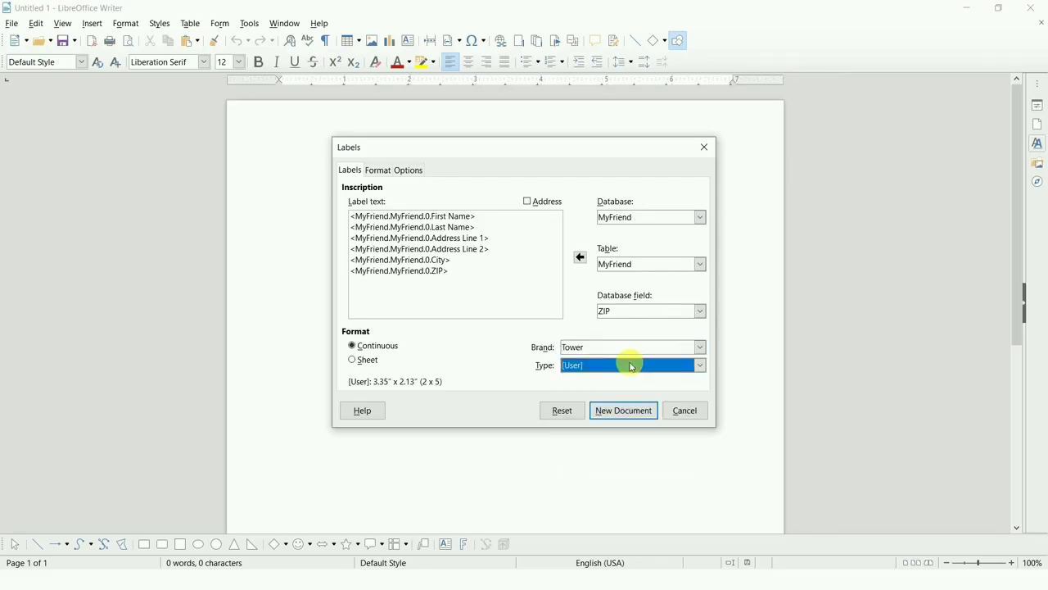
Switch the label format to Sheet and set the label type to CIL-B440 Business Cards.
{"action": "left_click", "coordinate": [361, 364]}
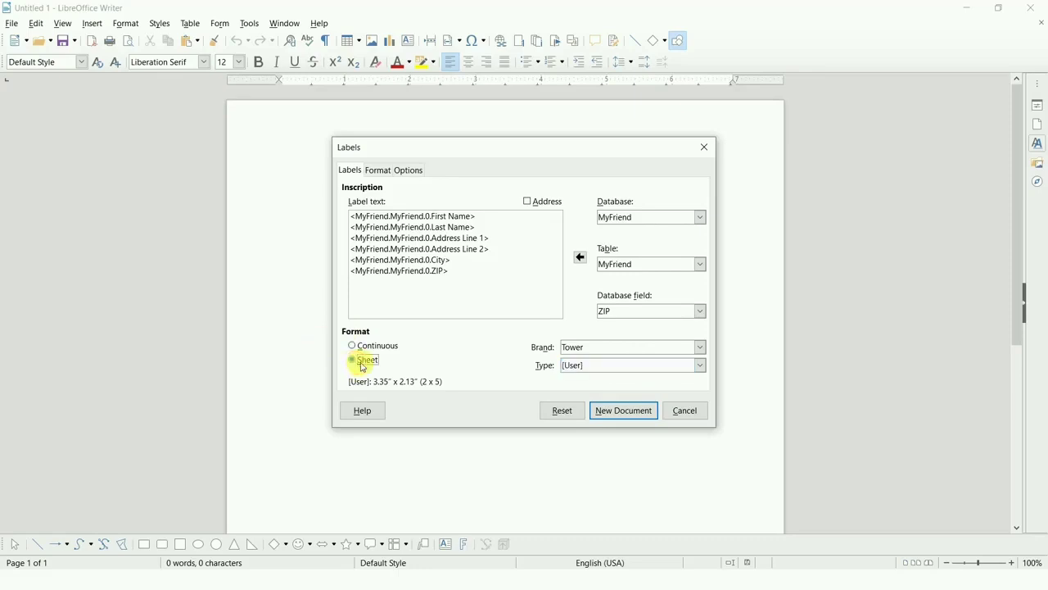
{"action": "left_click", "coordinate": [622, 365]}
{"action": "left_click", "coordinate": [622, 365]}
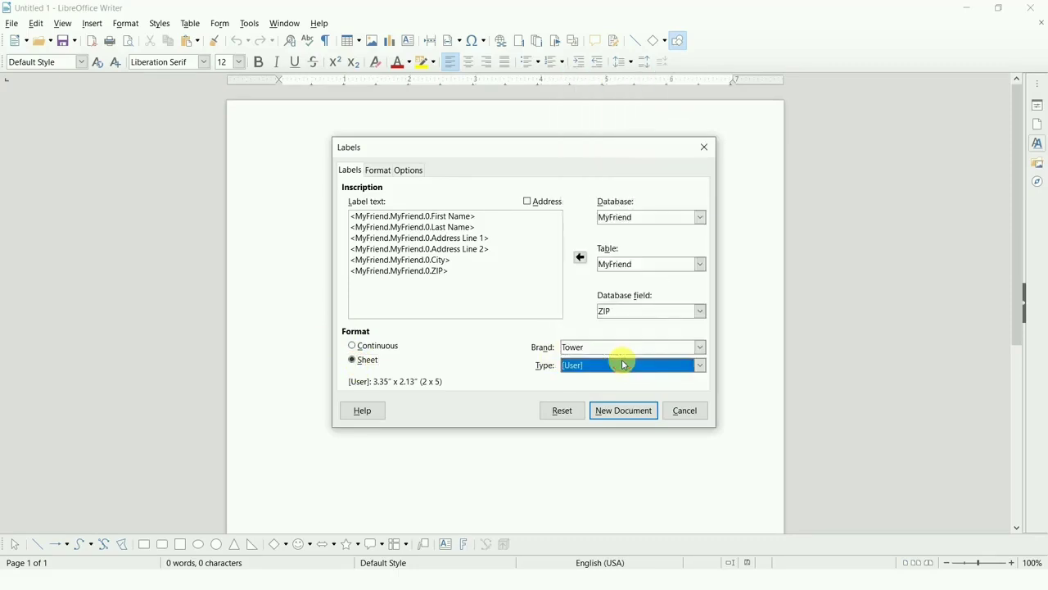
{"action": "left_click", "coordinate": [623, 365]}
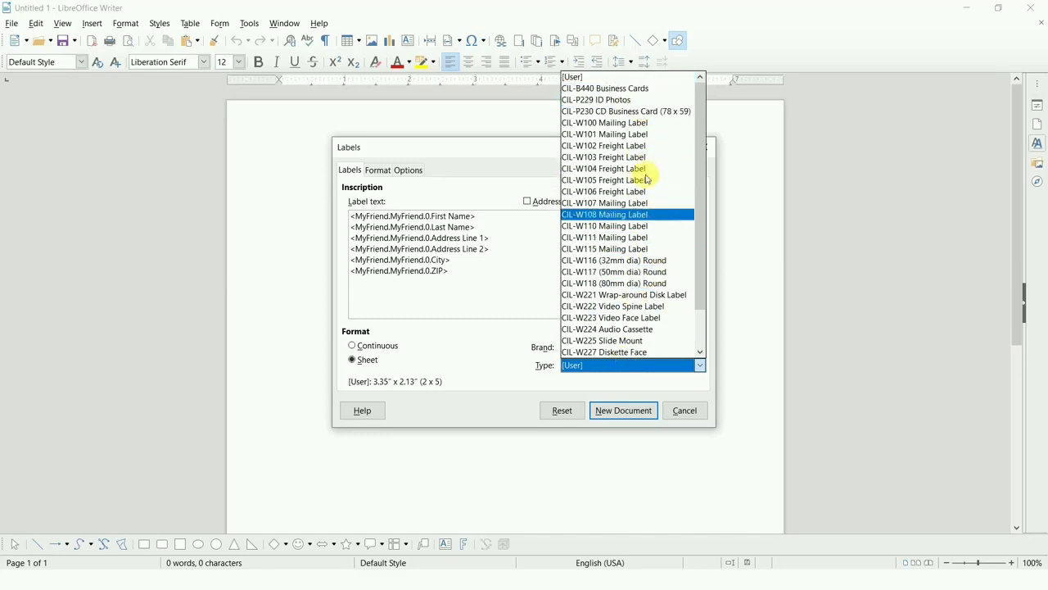
{"action": "left_click", "coordinate": [640, 89]}
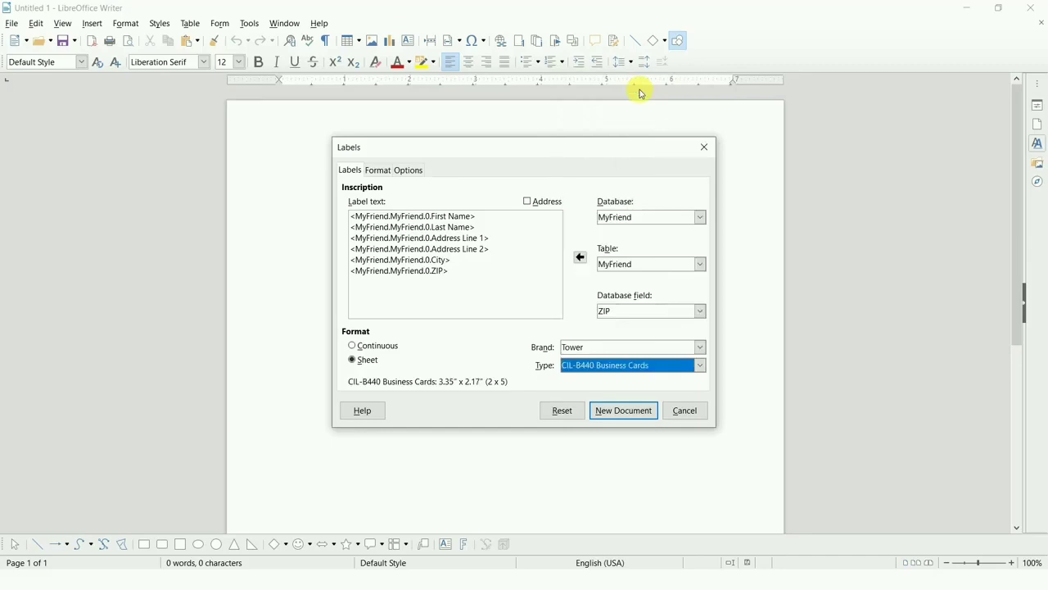
Set the label brand to Avery A4/Asia and look through its available sheet label types.
{"action": "left_click", "coordinate": [649, 351]}
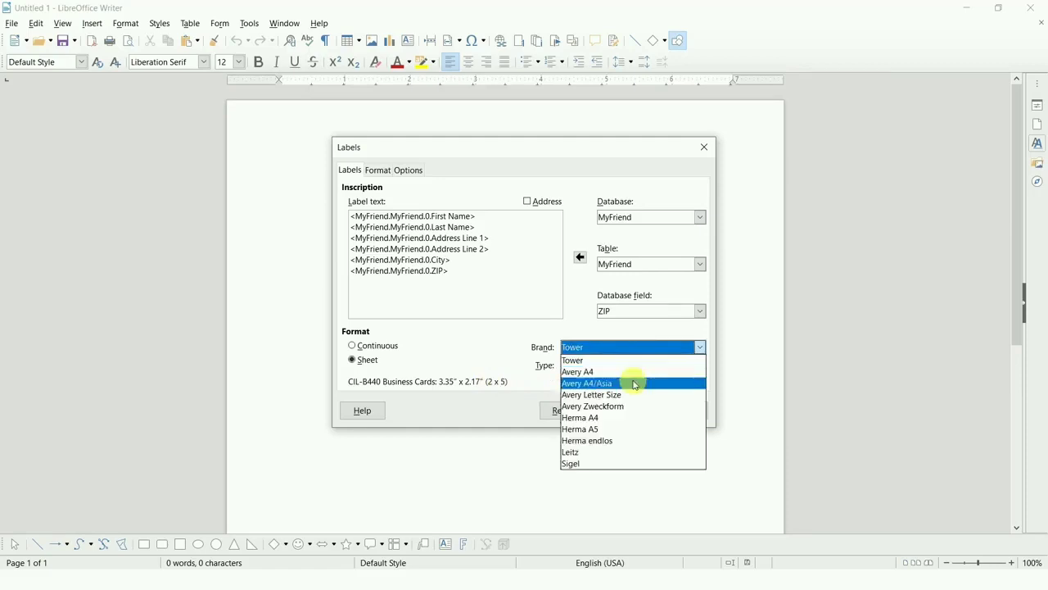
{"action": "left_click", "coordinate": [635, 383]}
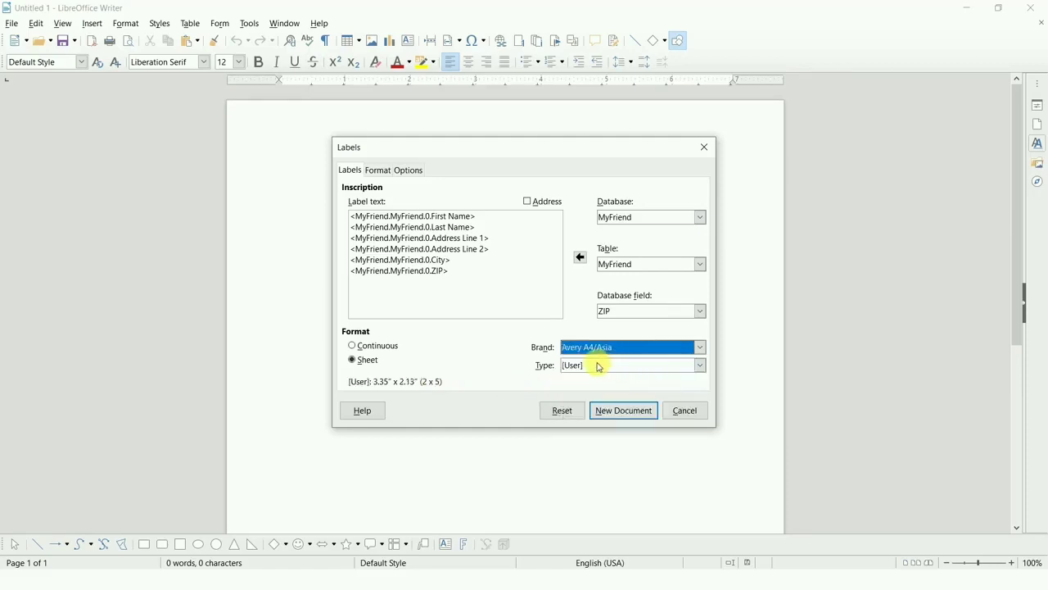
{"action": "left_click", "coordinate": [599, 366]}
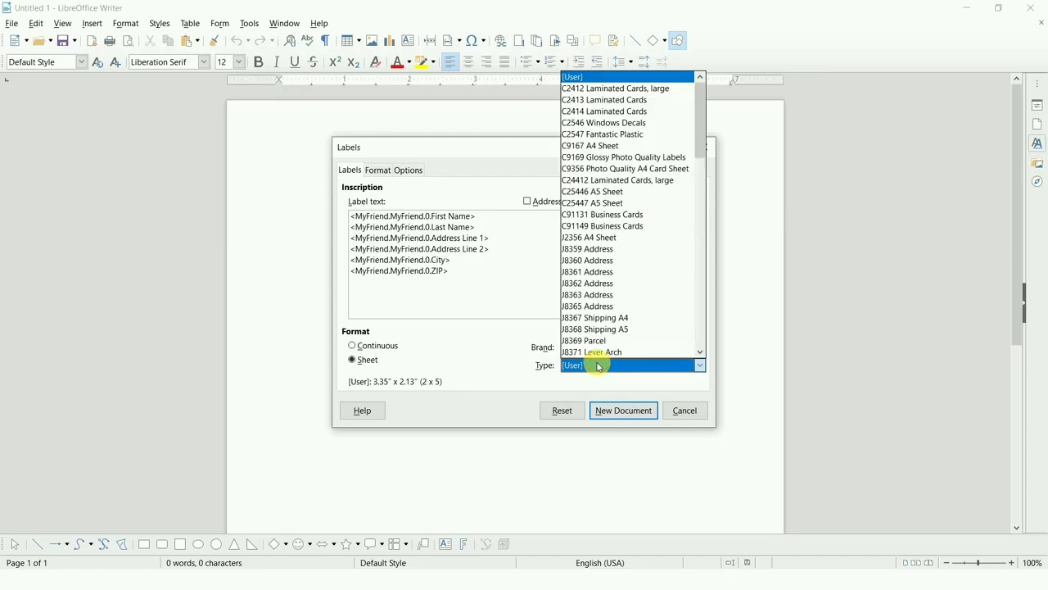
{"action": "left_click", "coordinate": [599, 366]}
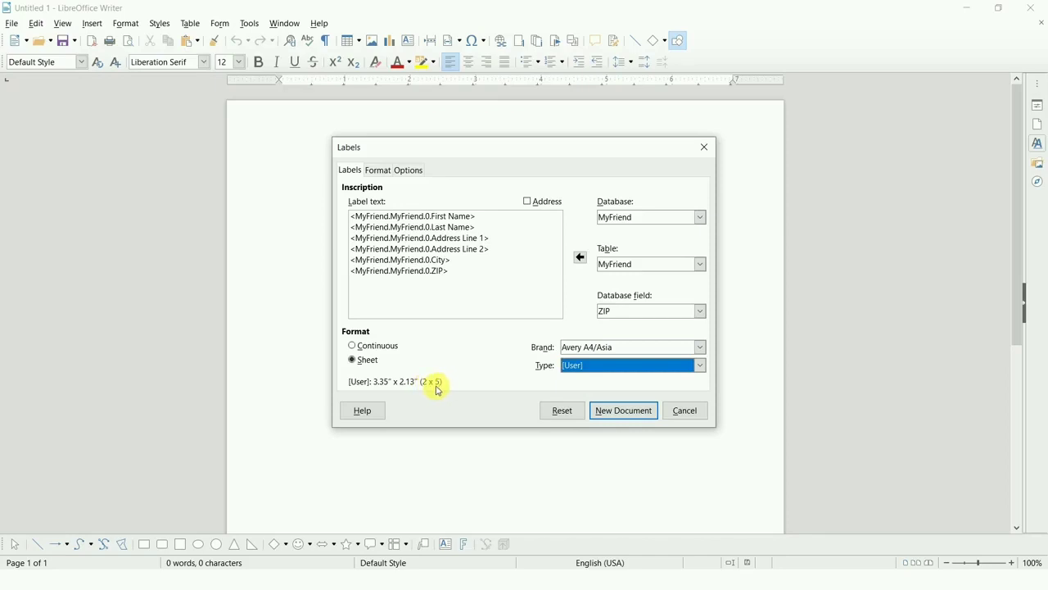
Review the label dimensions, set the distribution to Single label, and return to the label text and format settings.
{"action": "left_click", "coordinate": [378, 173]}
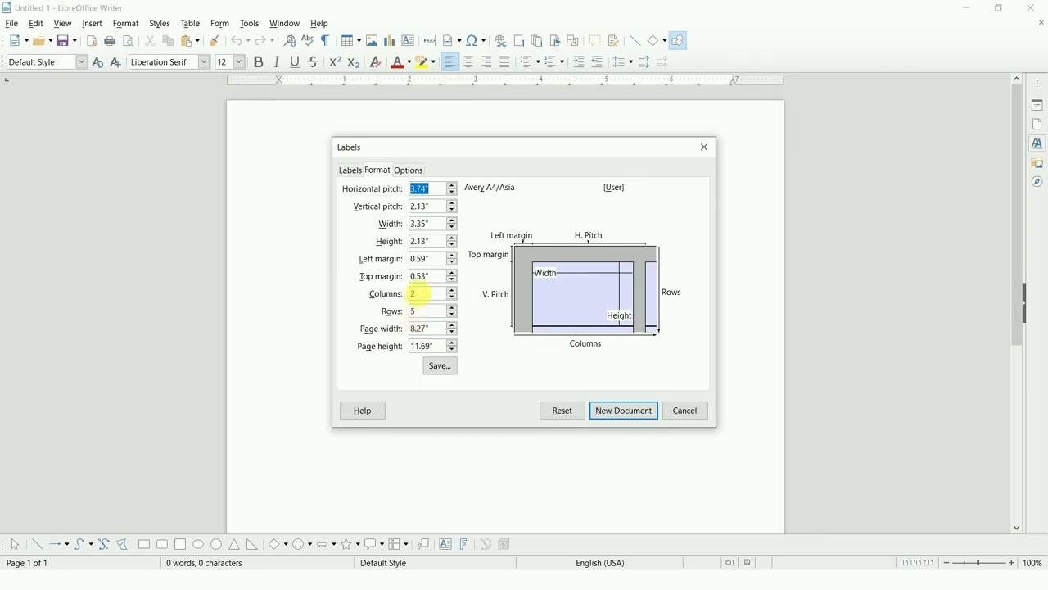
{"action": "left_click", "coordinate": [405, 172]}
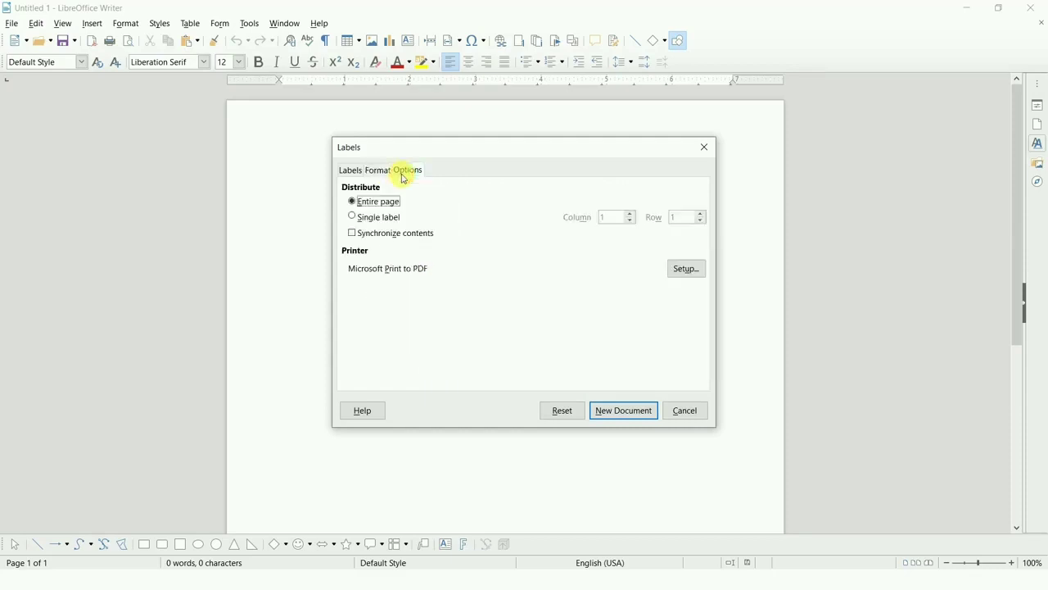
{"action": "left_click", "coordinate": [376, 217]}
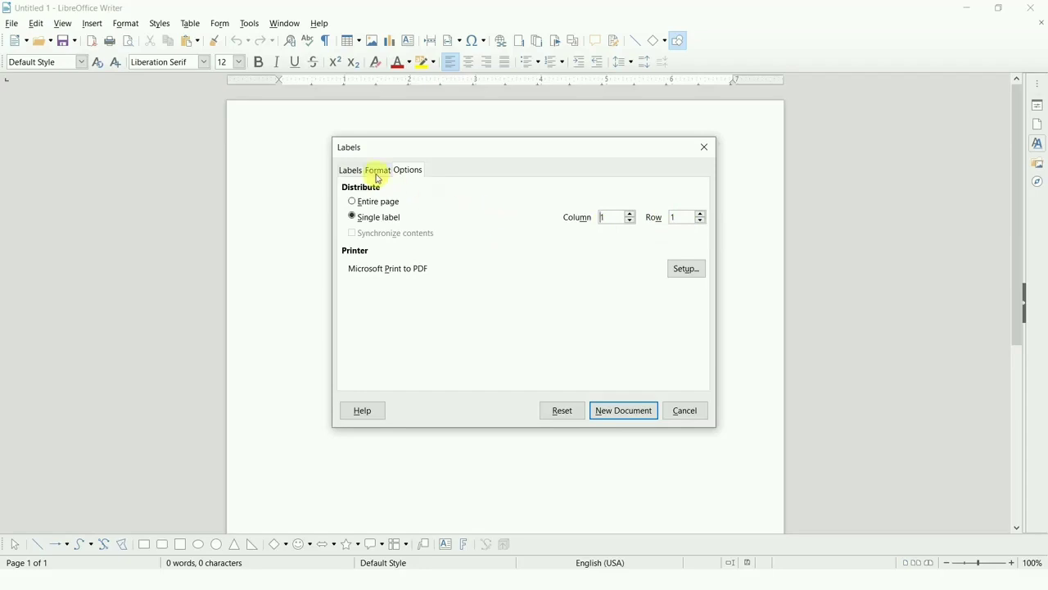
{"action": "left_click", "coordinate": [351, 171]}
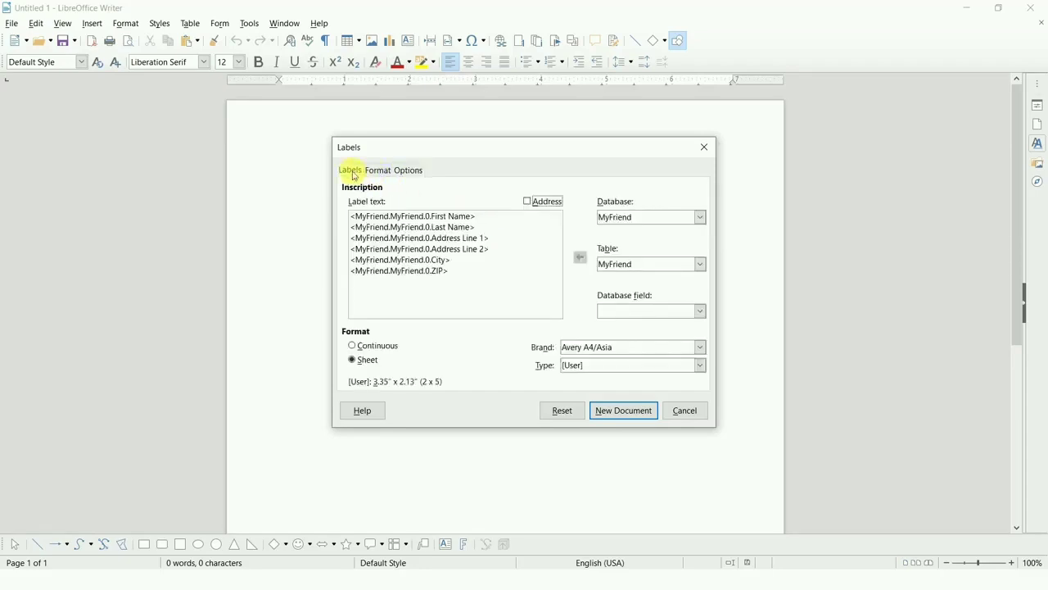
Alternate the label format between Continuous and Sheet to compare them, ending on Continuous.
{"action": "left_click", "coordinate": [372, 347]}
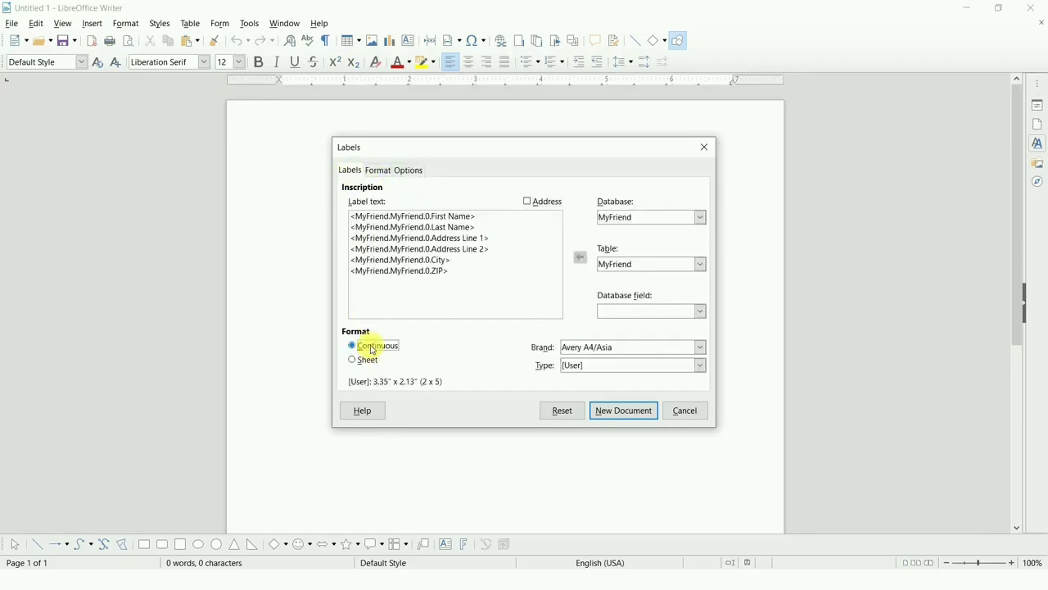
{"action": "left_click", "coordinate": [366, 360]}
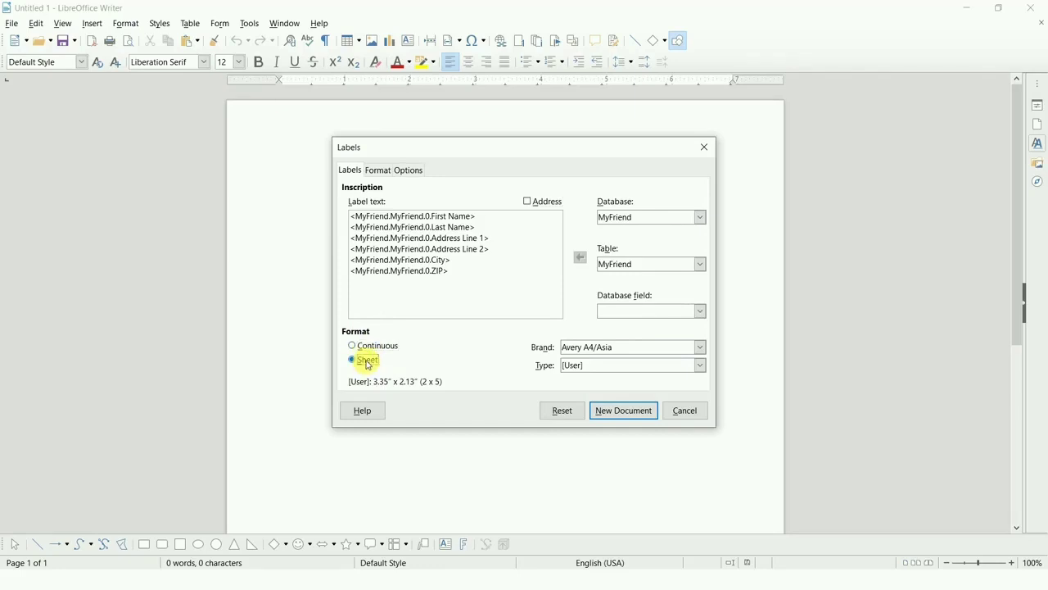
{"action": "left_click", "coordinate": [367, 349]}
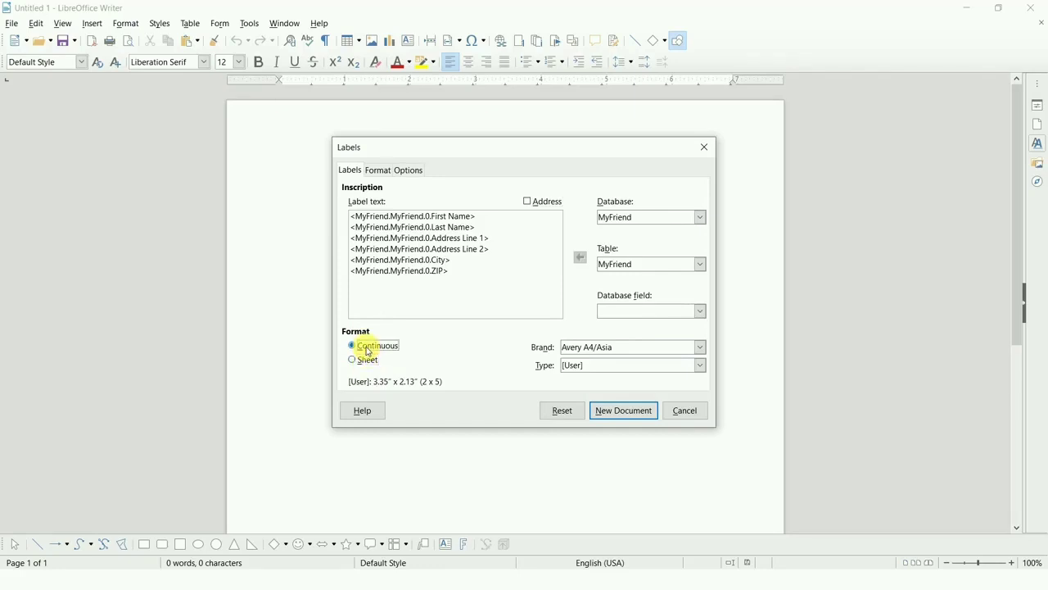
{"action": "left_click", "coordinate": [366, 361]}
{"action": "left_click", "coordinate": [597, 370]}
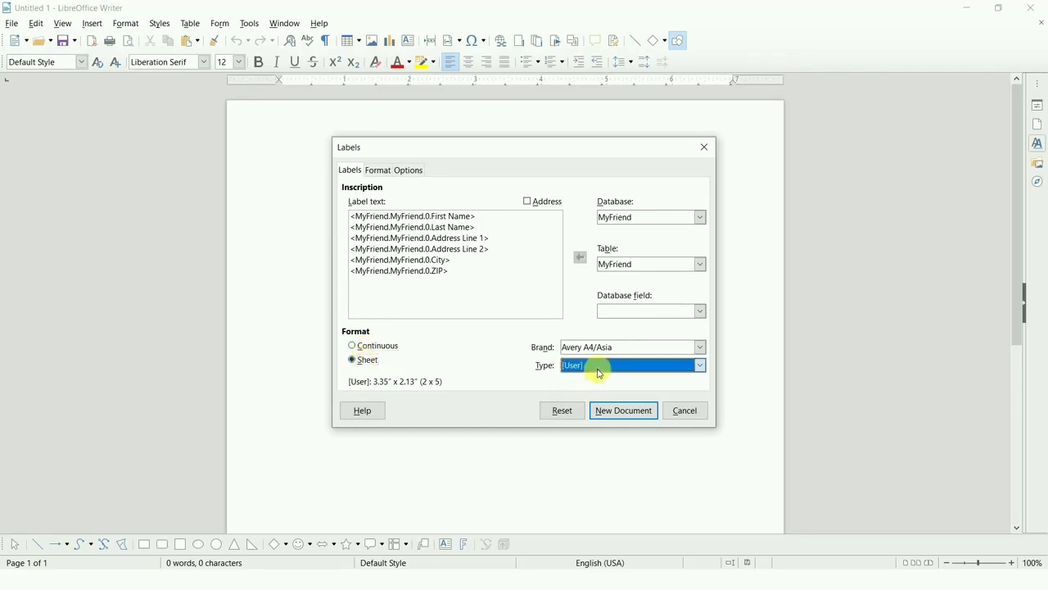
{"action": "left_click", "coordinate": [597, 370]}
{"action": "left_click", "coordinate": [389, 347]}
Set the label brand to Herma A4.
{"action": "left_click", "coordinate": [608, 352]}
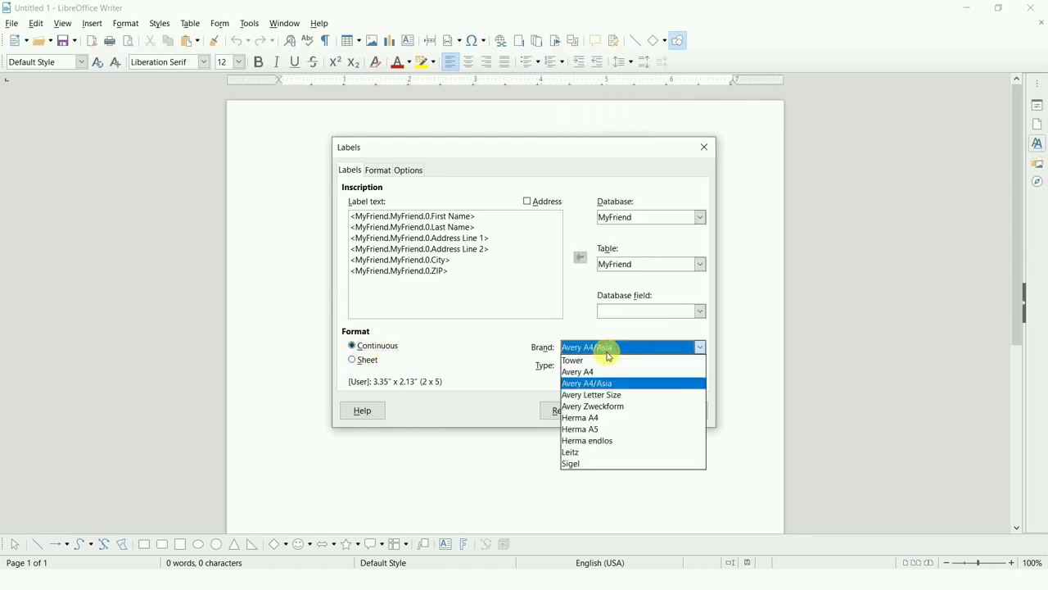
{"action": "left_click", "coordinate": [609, 352]}
{"action": "left_click", "coordinate": [608, 352]}
{"action": "left_click", "coordinate": [609, 352]}
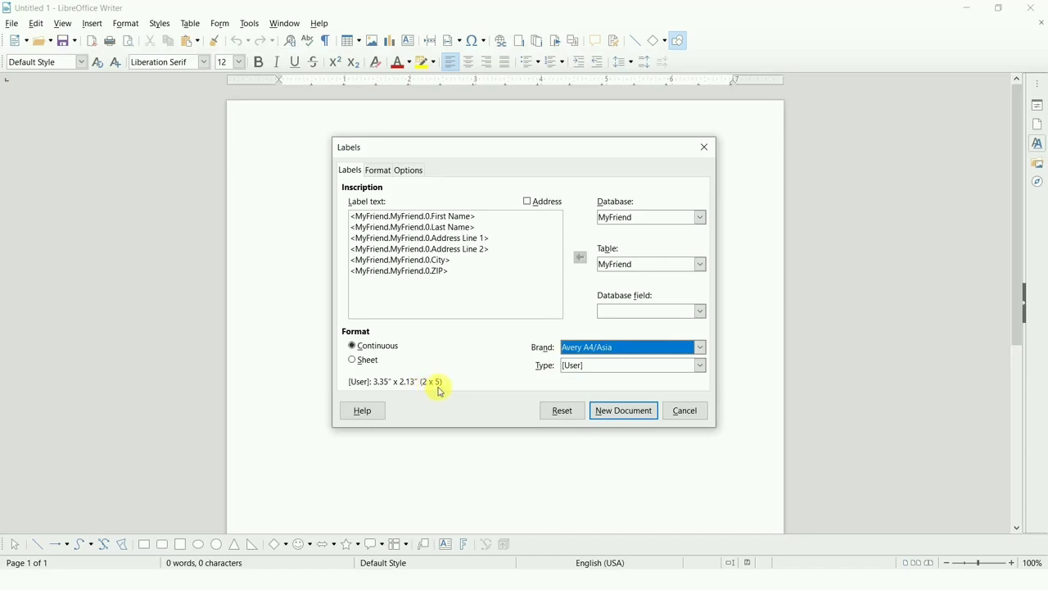
{"action": "left_click", "coordinate": [621, 353]}
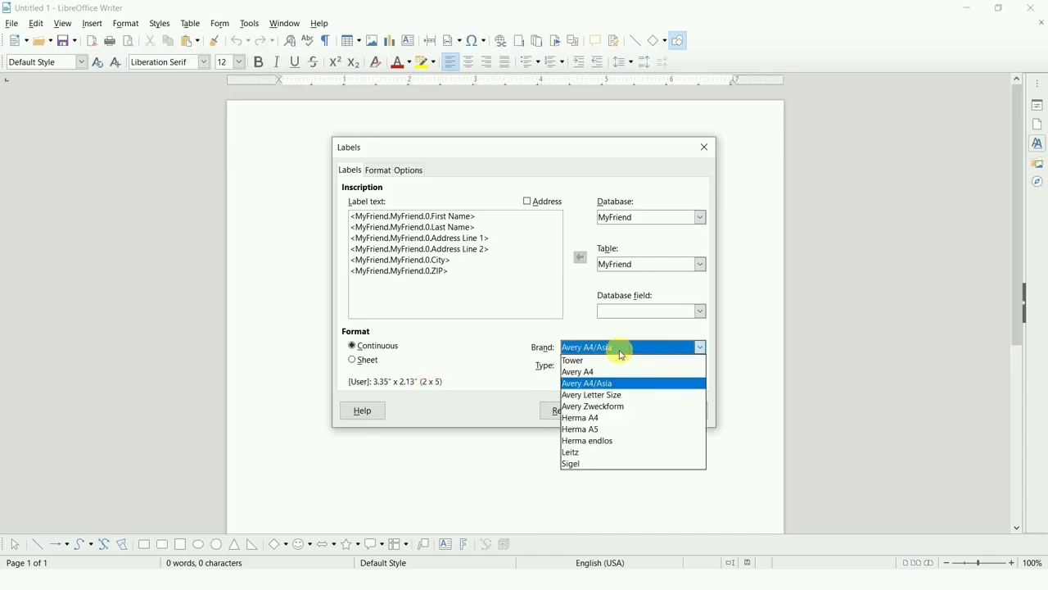
{"action": "left_click", "coordinate": [608, 417]}
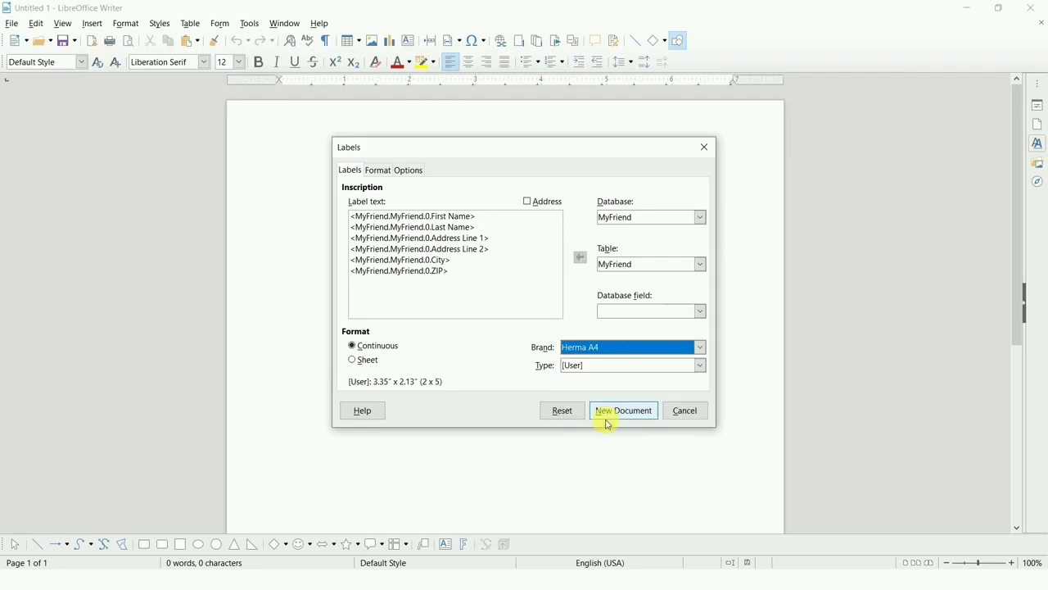
Set the label brand to Leitz and the label format to Sheet.
{"action": "left_click", "coordinate": [627, 348]}
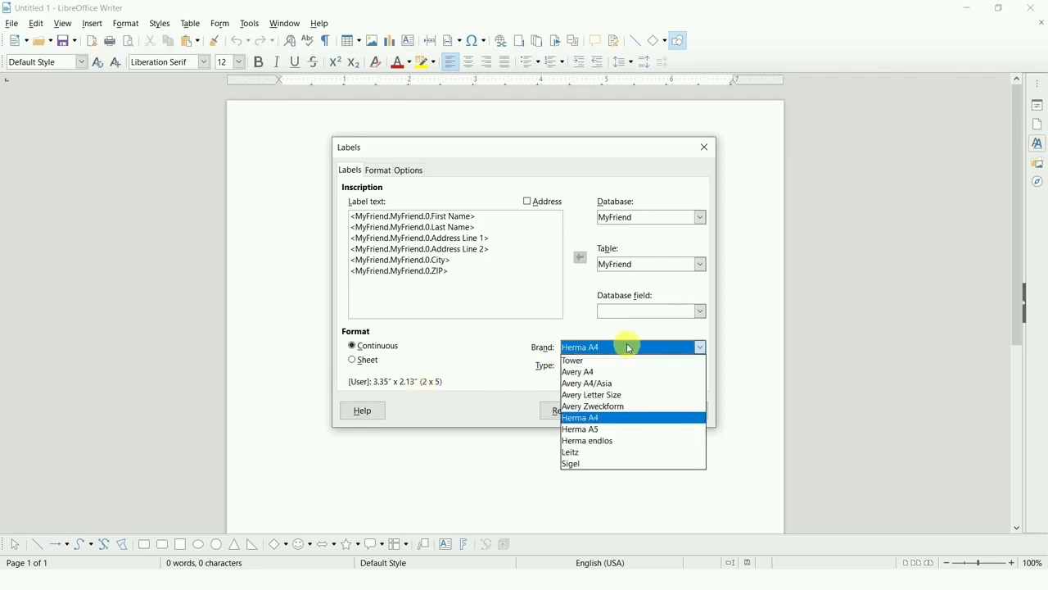
{"action": "left_click", "coordinate": [608, 452]}
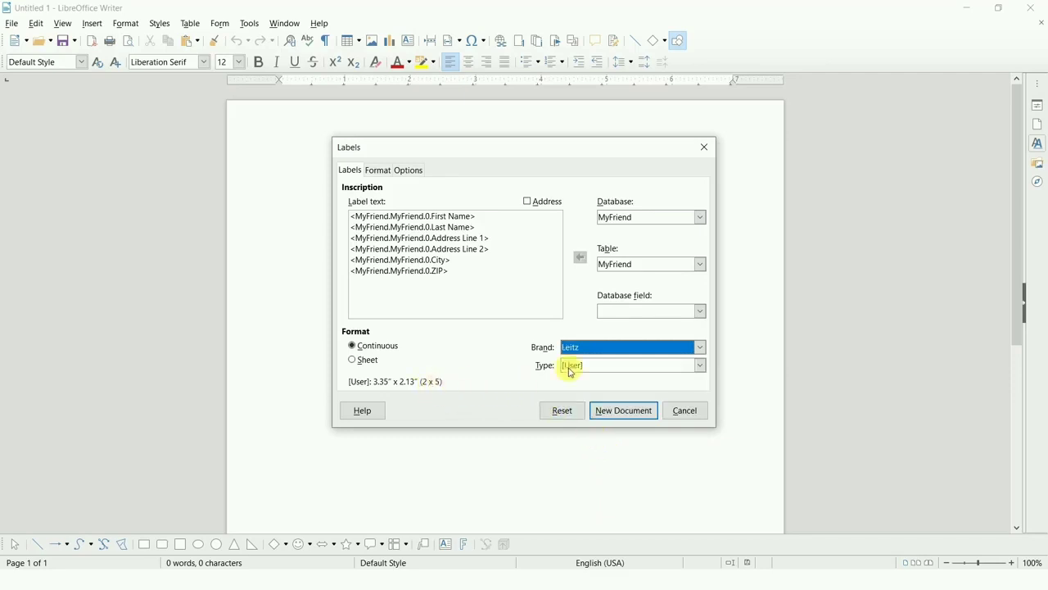
{"action": "left_click", "coordinate": [604, 366]}
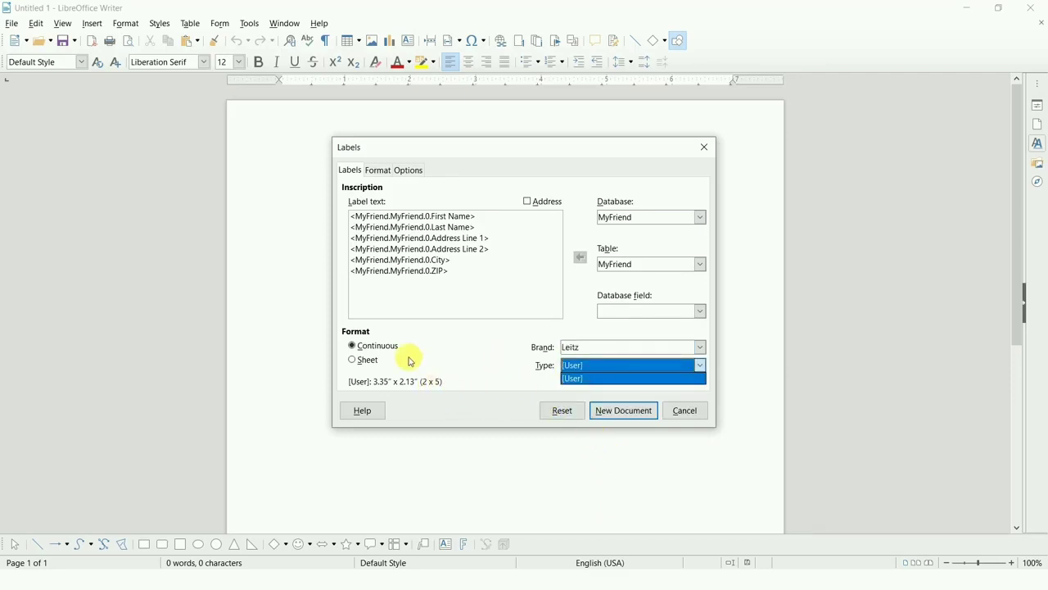
{"action": "left_click", "coordinate": [370, 363]}
{"action": "left_click", "coordinate": [368, 360]}
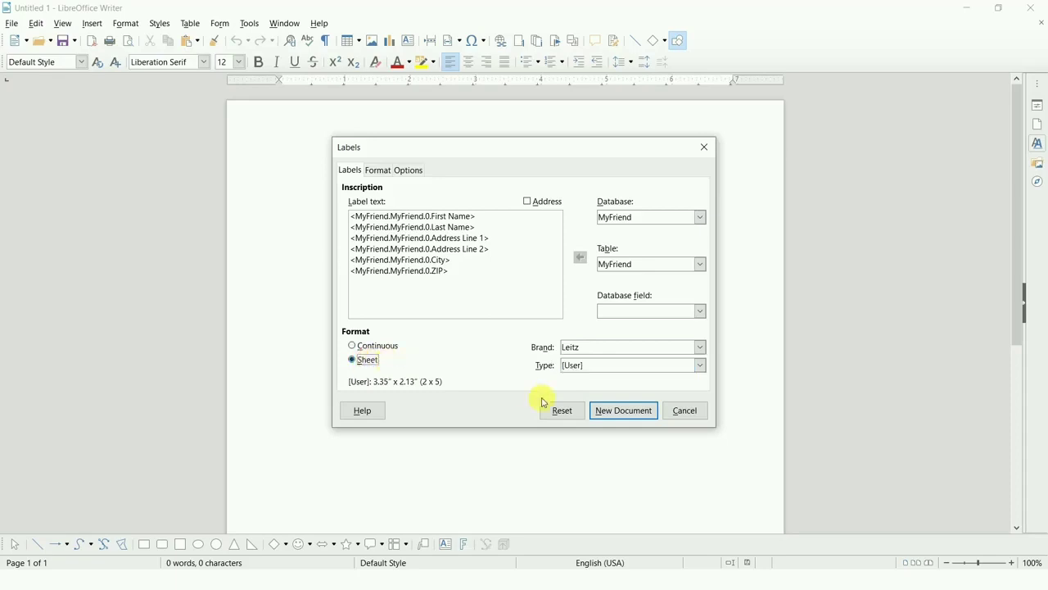
Try the label type 1681 Kartonrückenschilder, schmal, and replace it with 2466 Blanko-Schildchen.
{"action": "left_click", "coordinate": [636, 368]}
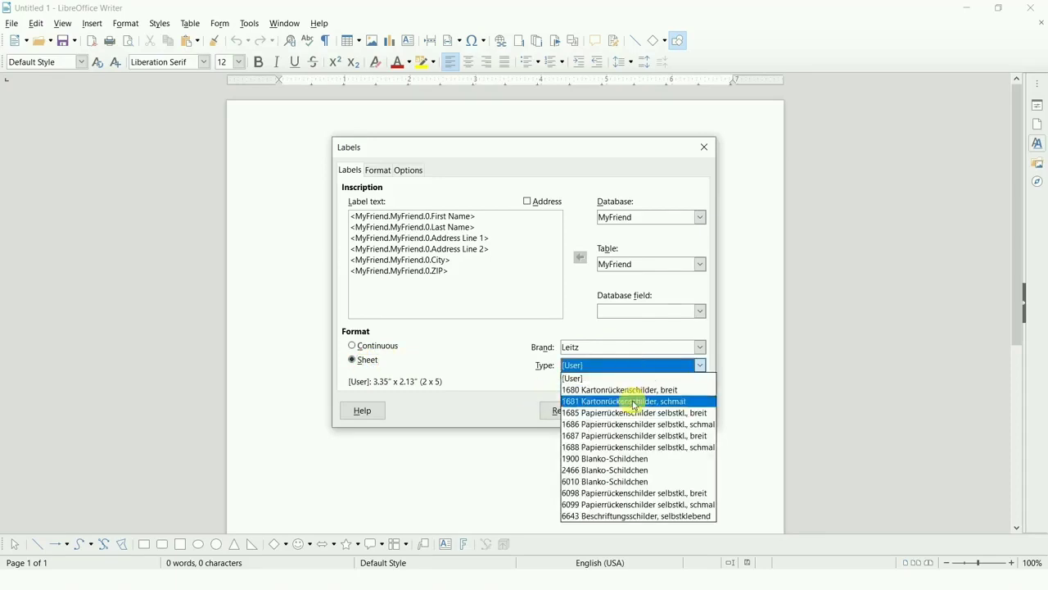
{"action": "left_click", "coordinate": [633, 401]}
{"action": "left_click", "coordinate": [643, 369]}
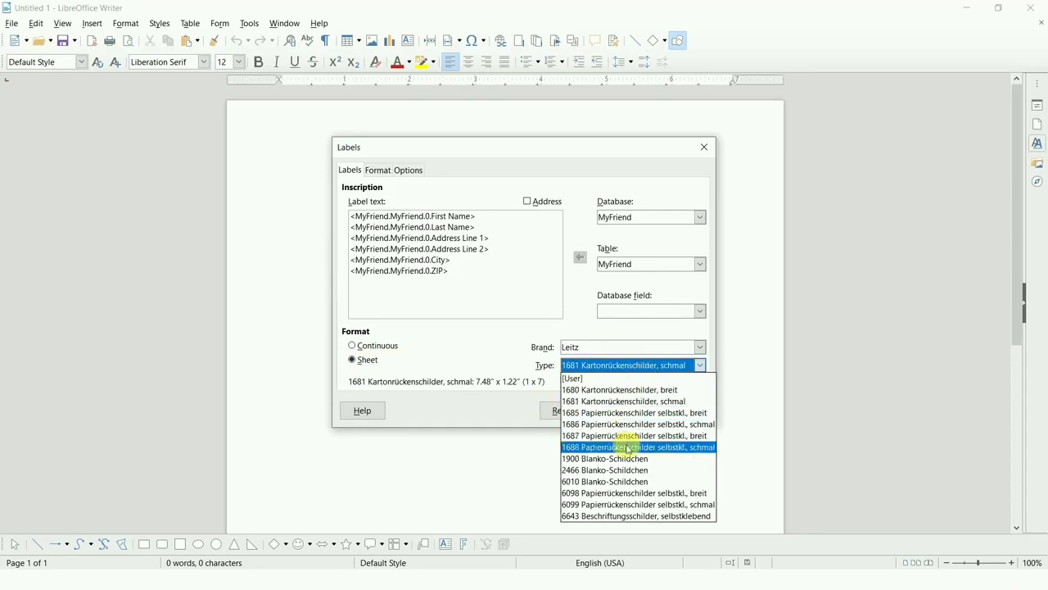
{"action": "left_click", "coordinate": [628, 471]}
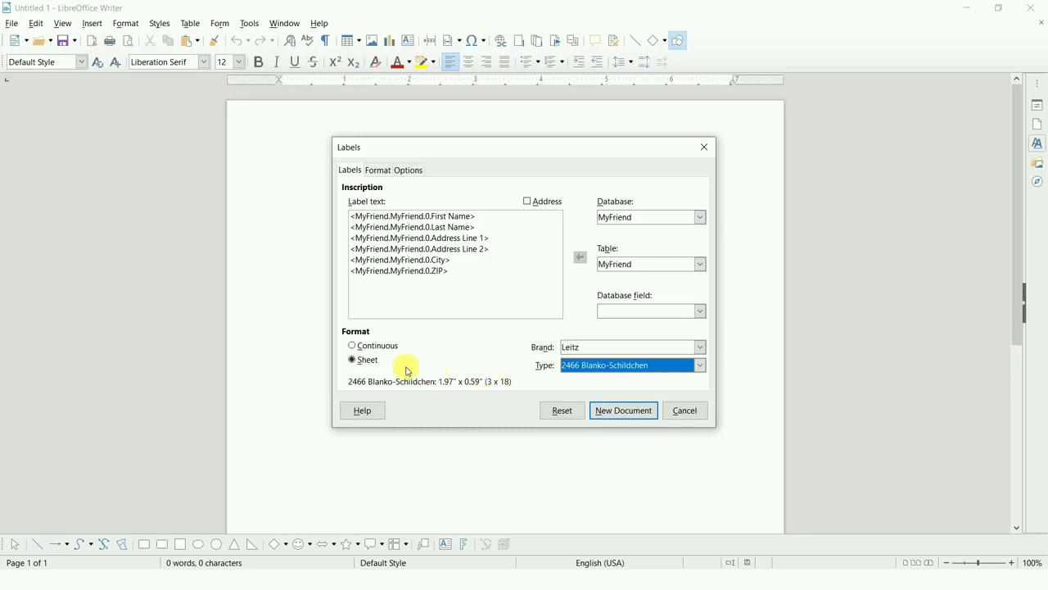
Set the label brand to Avery A4/Asia, replacing the Leitz label choice.
{"action": "left_click", "coordinate": [607, 366]}
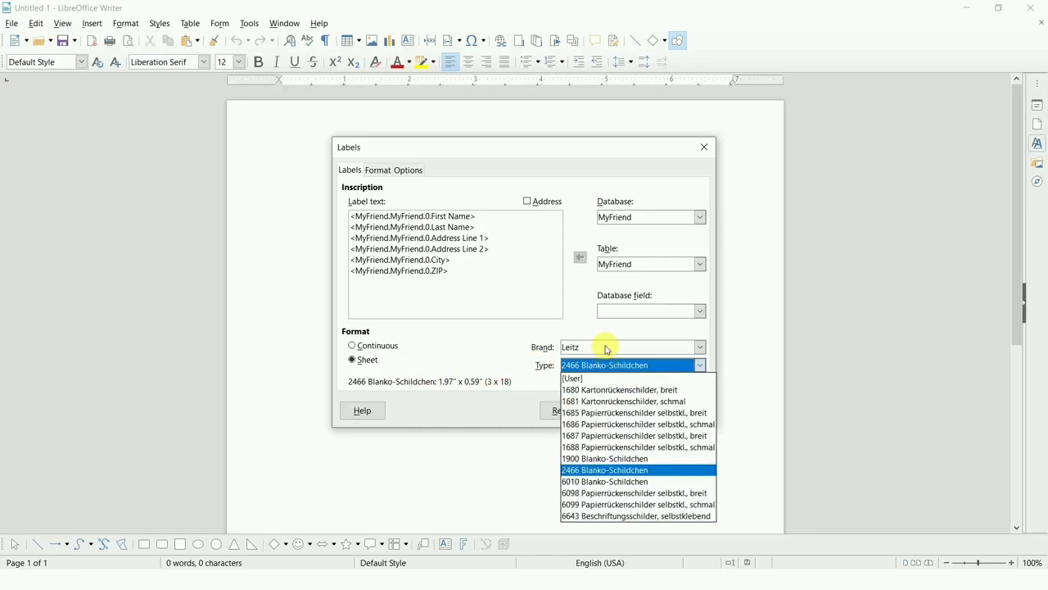
{"action": "left_click", "coordinate": [606, 347]}
{"action": "left_click", "coordinate": [606, 347]}
{"action": "left_click", "coordinate": [607, 347]}
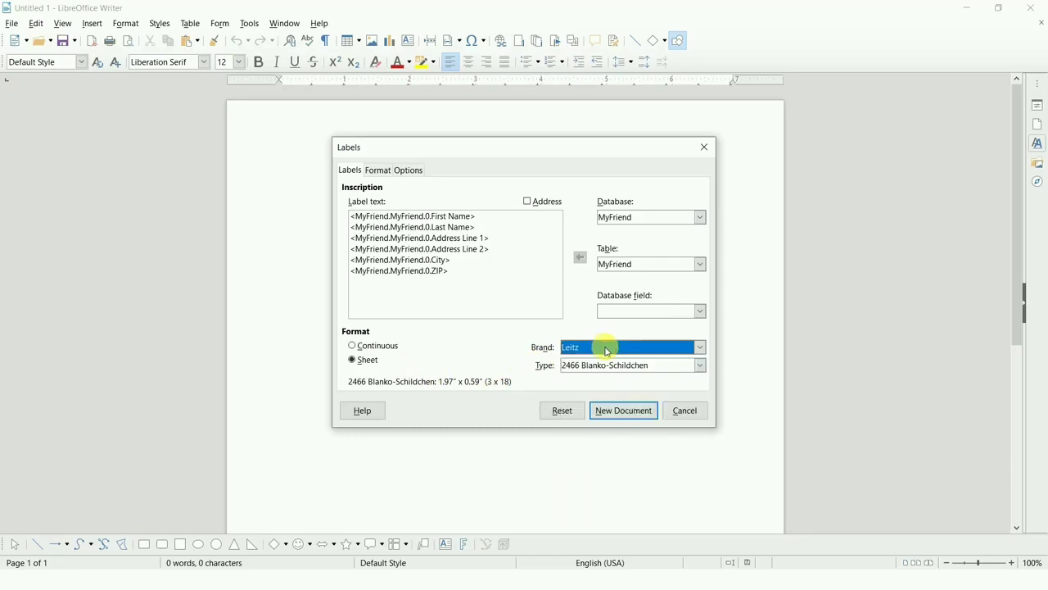
{"action": "left_click", "coordinate": [607, 348]}
{"action": "left_click", "coordinate": [606, 382]}
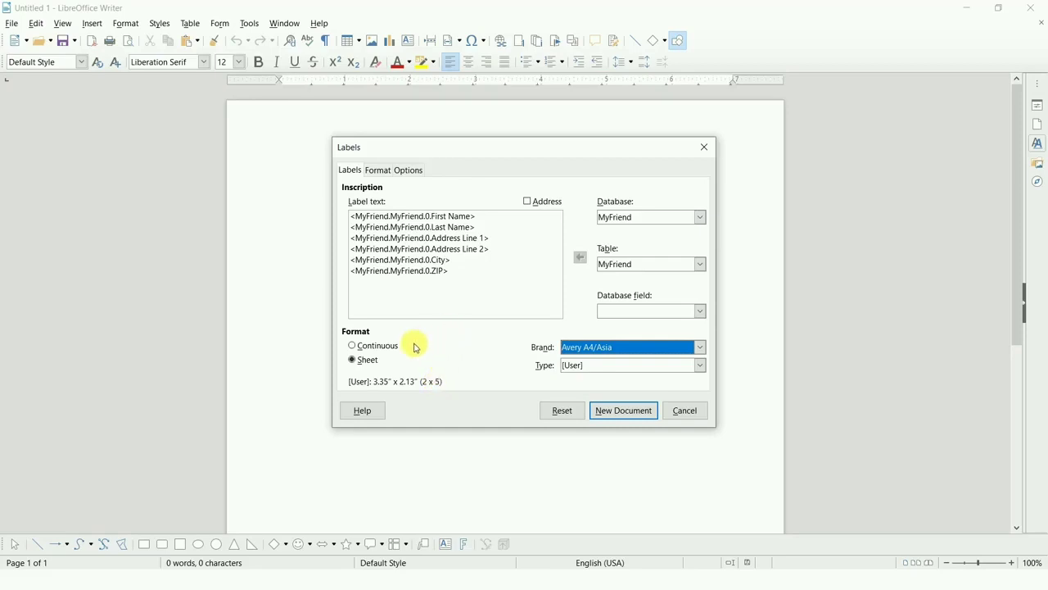
Check the label sheet's pitch, size and margin settings, and create the labels as a new document.
{"action": "left_click", "coordinate": [383, 170]}
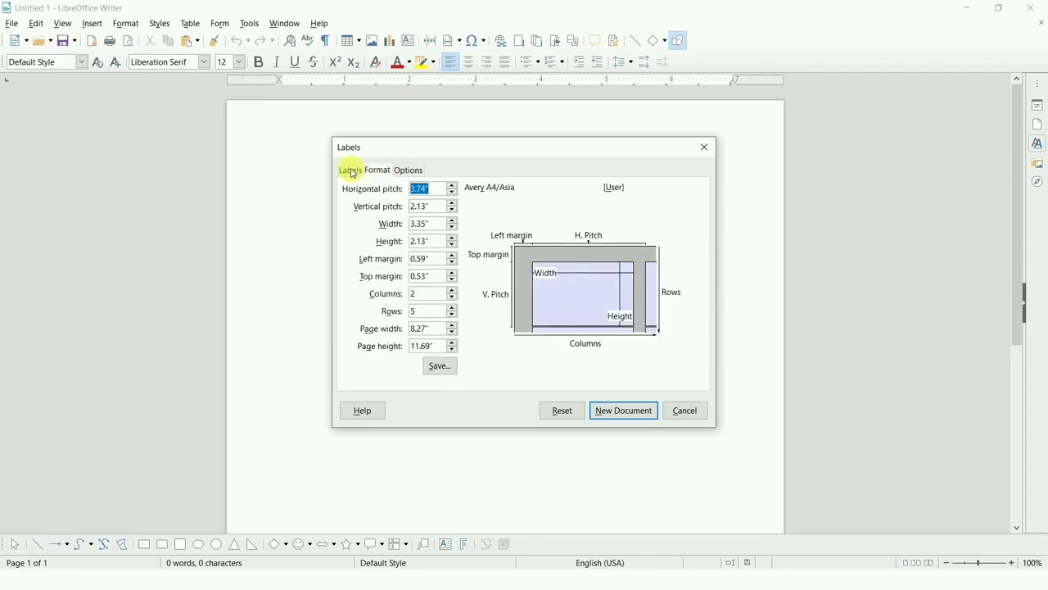
{"action": "left_click", "coordinate": [351, 171]}
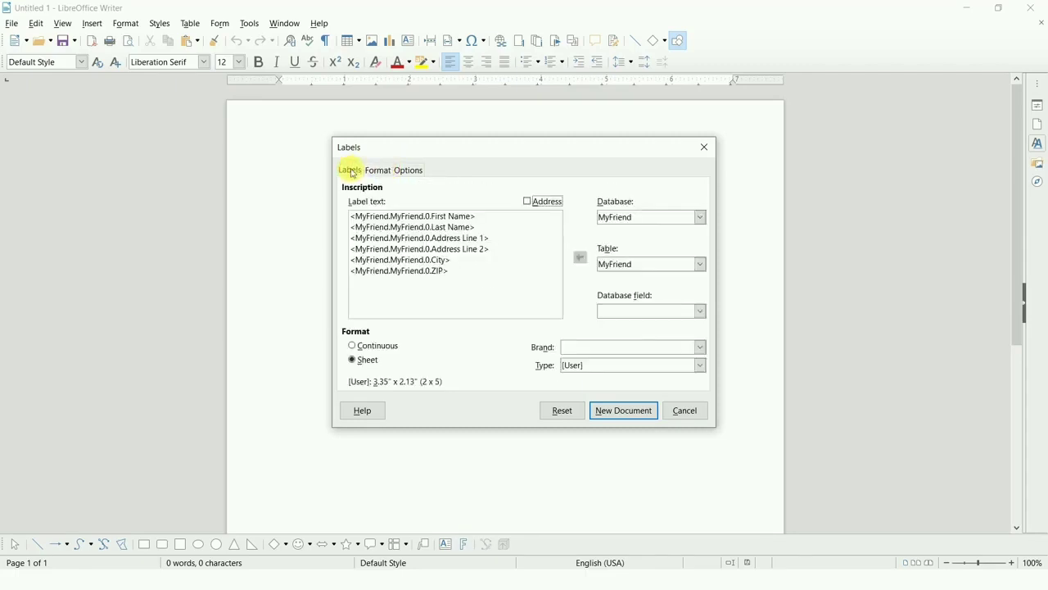
{"action": "left_click", "coordinate": [631, 410]}
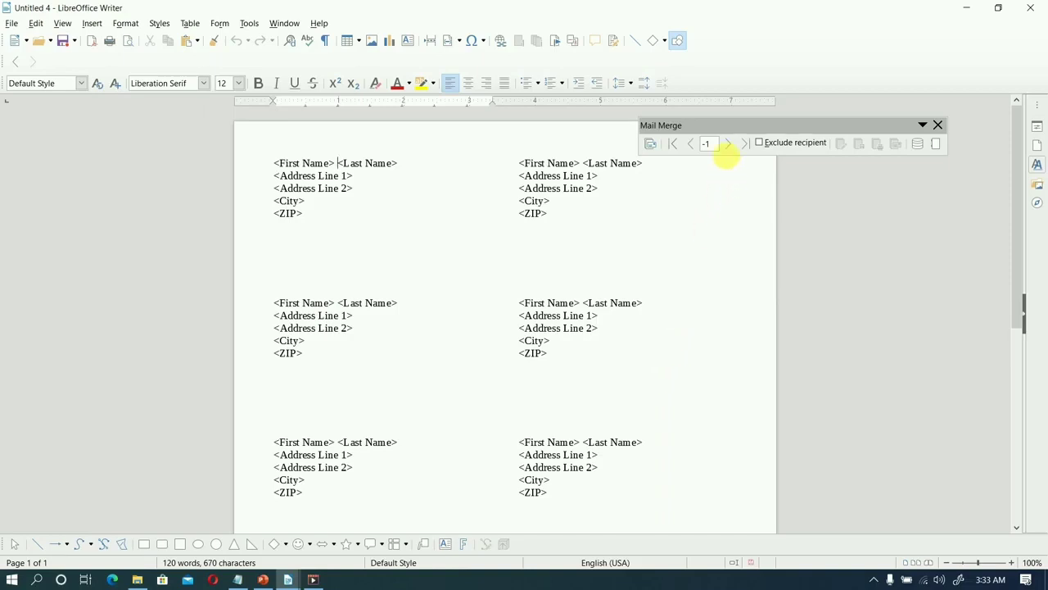
Preview the mail merge entries in the labels document, going forward through the recipients and back to entry 3.
{"action": "left_click", "coordinate": [728, 144]}
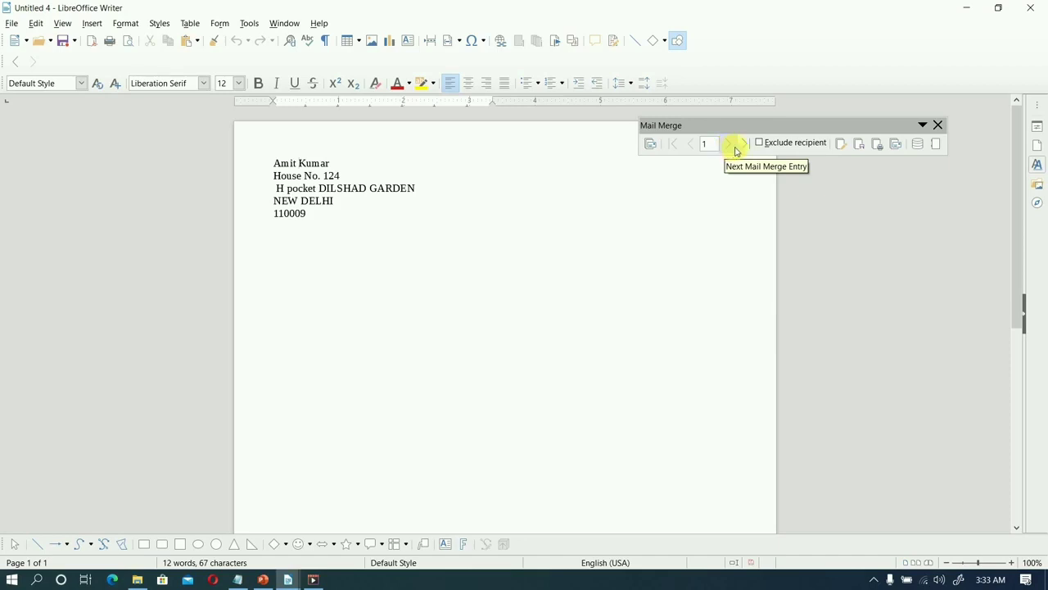
{"action": "left_click", "coordinate": [731, 145]}
{"action": "left_click", "coordinate": [730, 145]}
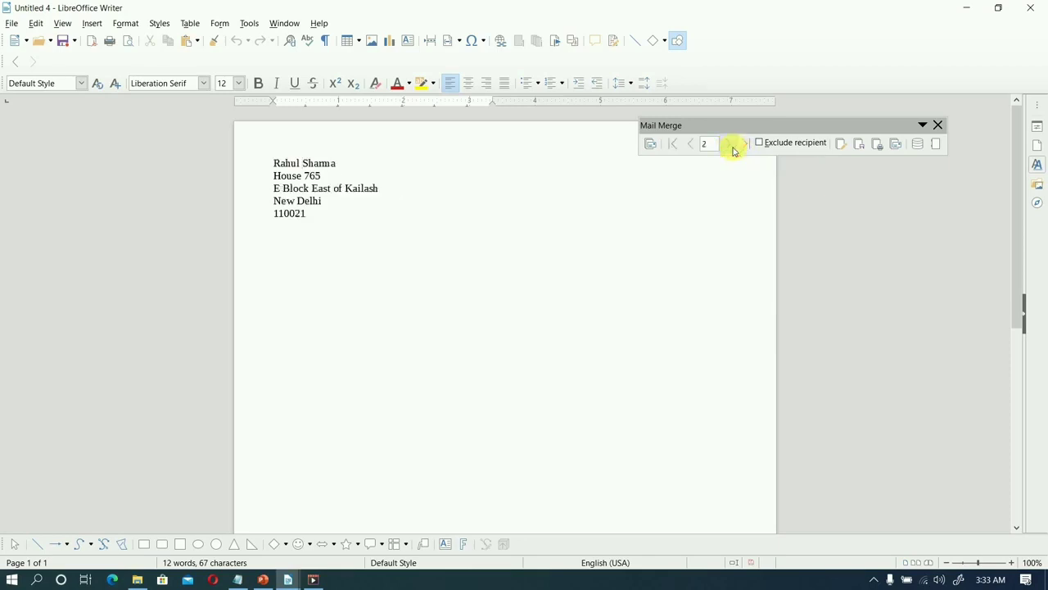
{"action": "left_click", "coordinate": [730, 144]}
{"action": "left_click", "coordinate": [730, 144]}
{"action": "left_click", "coordinate": [733, 145]}
{"action": "left_click", "coordinate": [733, 146]}
{"action": "left_click", "coordinate": [733, 146]}
{"action": "left_click", "coordinate": [733, 146]}
{"action": "left_click", "coordinate": [733, 145]}
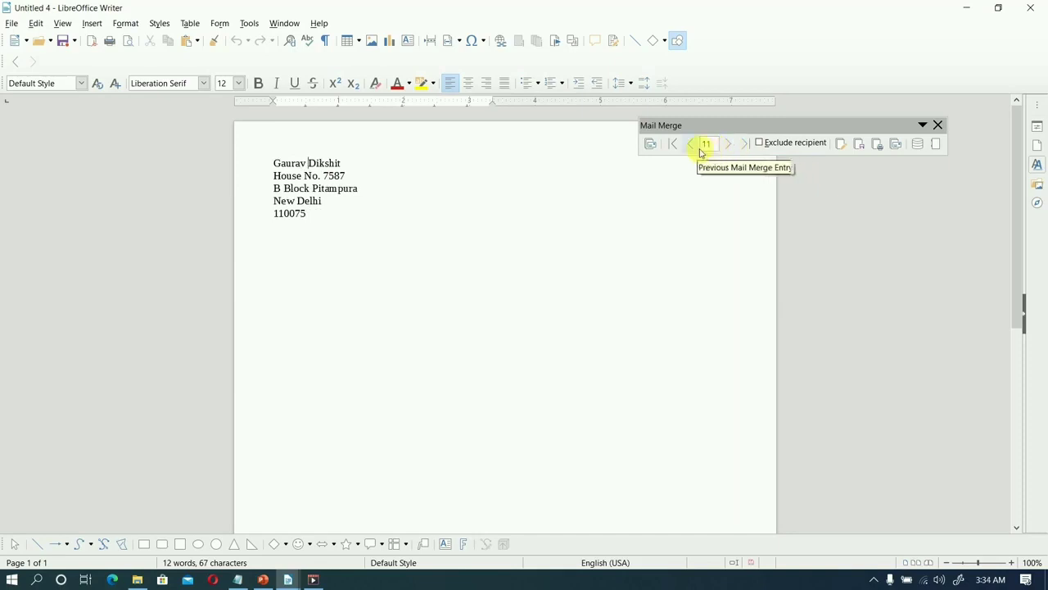
{"action": "left_click", "coordinate": [693, 146]}
{"action": "left_click", "coordinate": [693, 145]}
{"action": "left_click", "coordinate": [692, 146]}
{"action": "left_click", "coordinate": [692, 146]}
{"action": "left_click", "coordinate": [692, 146]}
{"action": "left_click", "coordinate": [693, 146]}
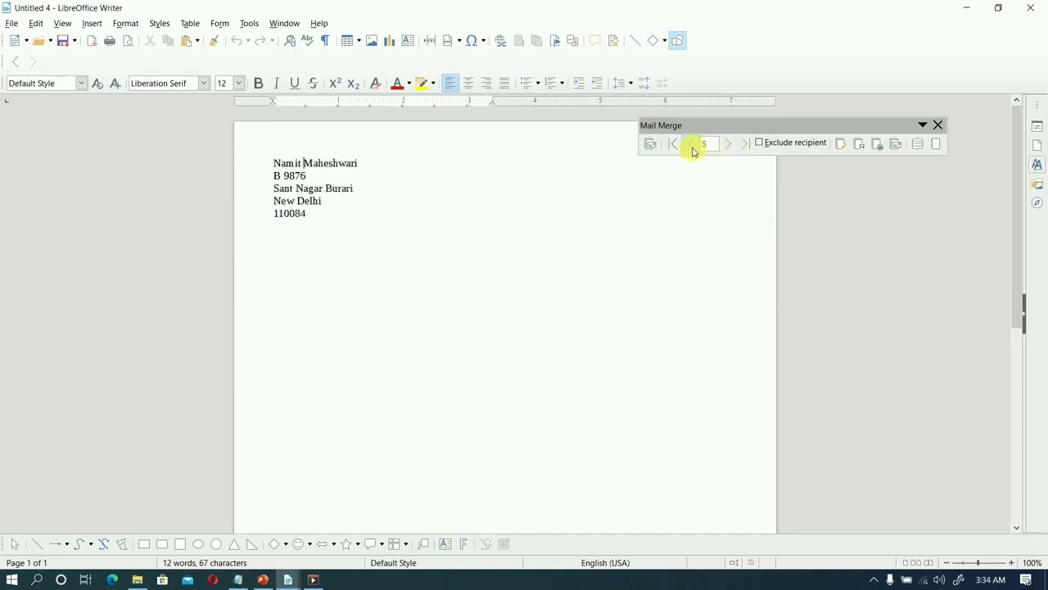
{"action": "left_click", "coordinate": [694, 148]}
{"action": "left_click", "coordinate": [694, 148]}
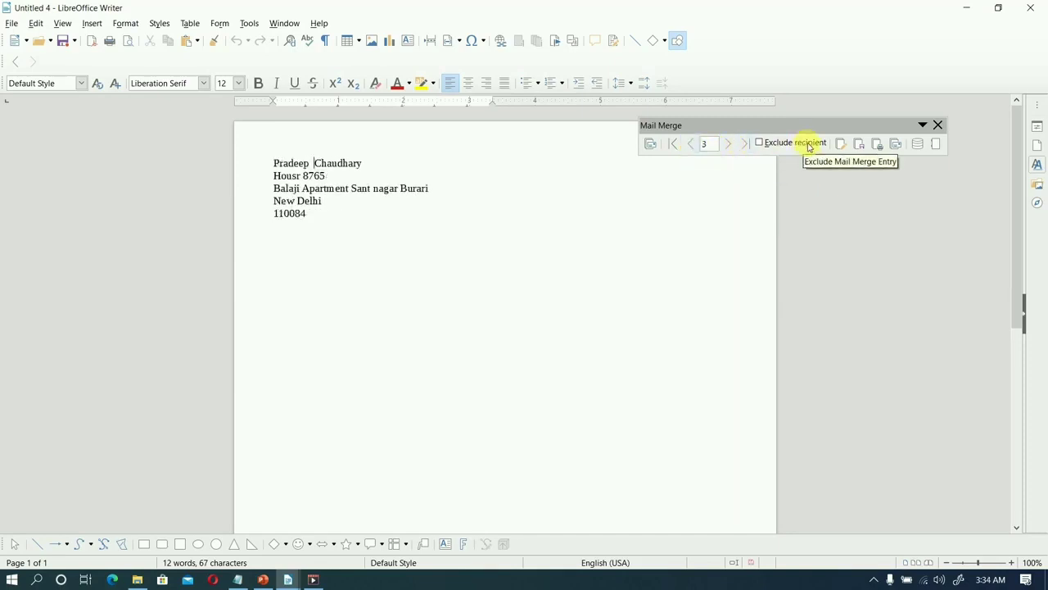
Save the merged labels as a single large document named mylabeldoc in the UNIT 1 folder.
{"action": "left_click", "coordinate": [860, 148]}
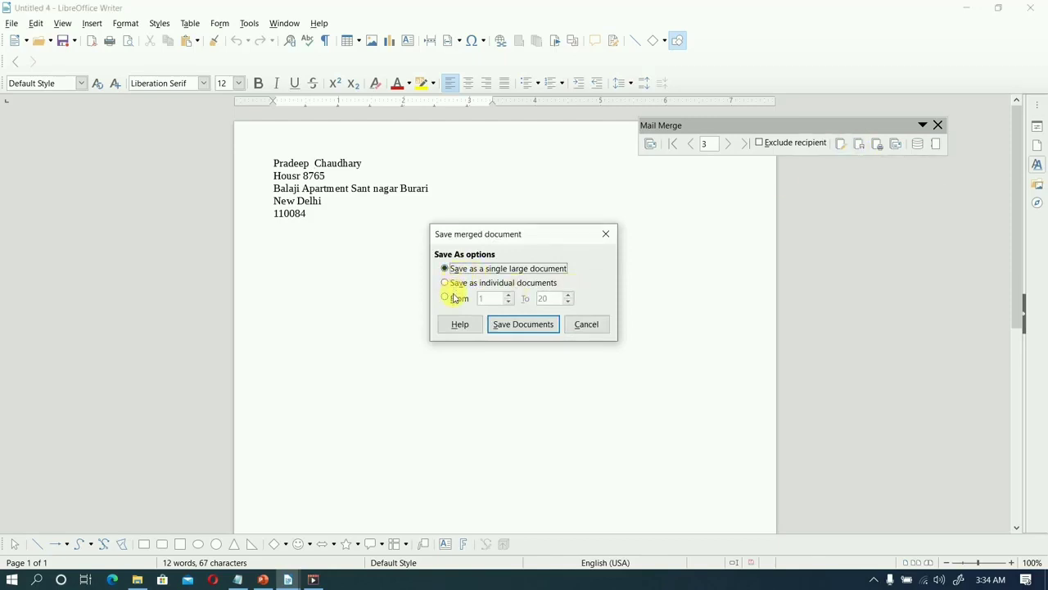
{"action": "left_click", "coordinate": [520, 326]}
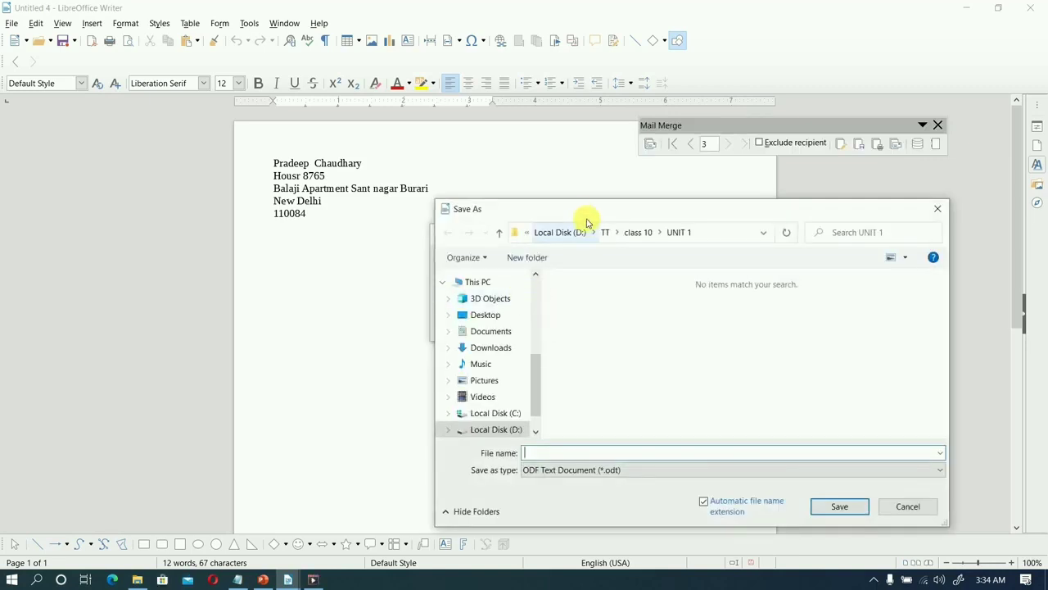
{"action": "left_click_drag", "start_coordinate": [587, 212], "coordinate": [519, 147]}
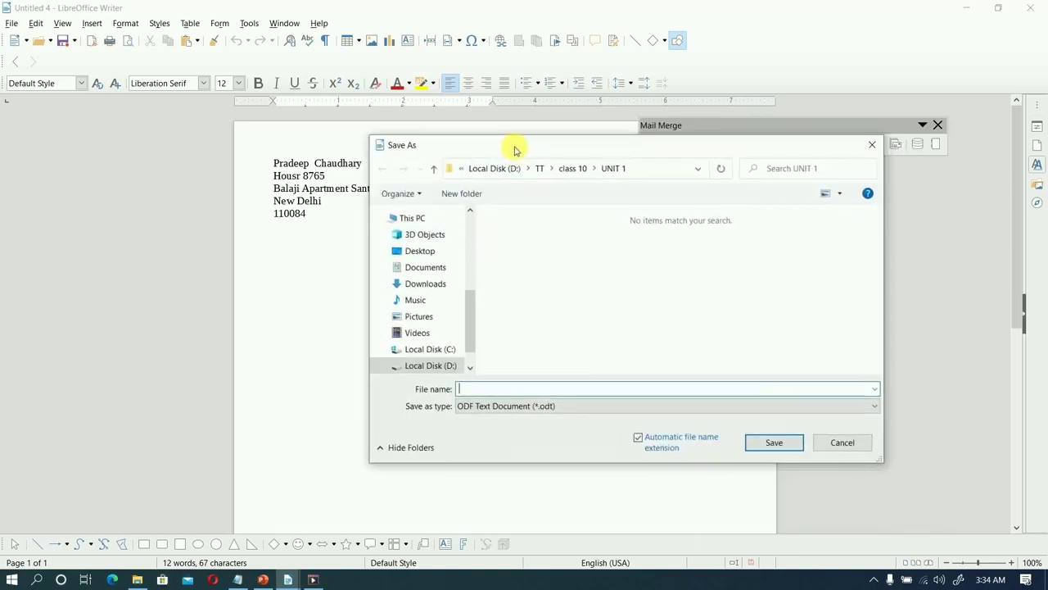
{"action": "left_click", "coordinate": [495, 389]}
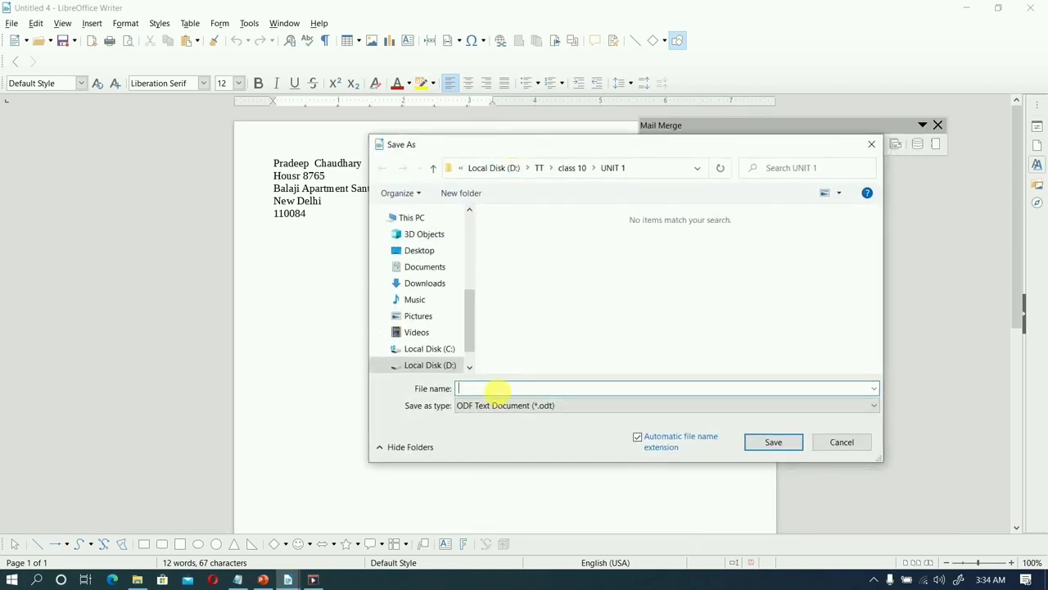
{"action": "type", "text": "my"}
{"action": "type", "text": "labe"}
{"action": "type", "text": "llis"}
{"action": "left_click", "coordinate": [781, 439]}
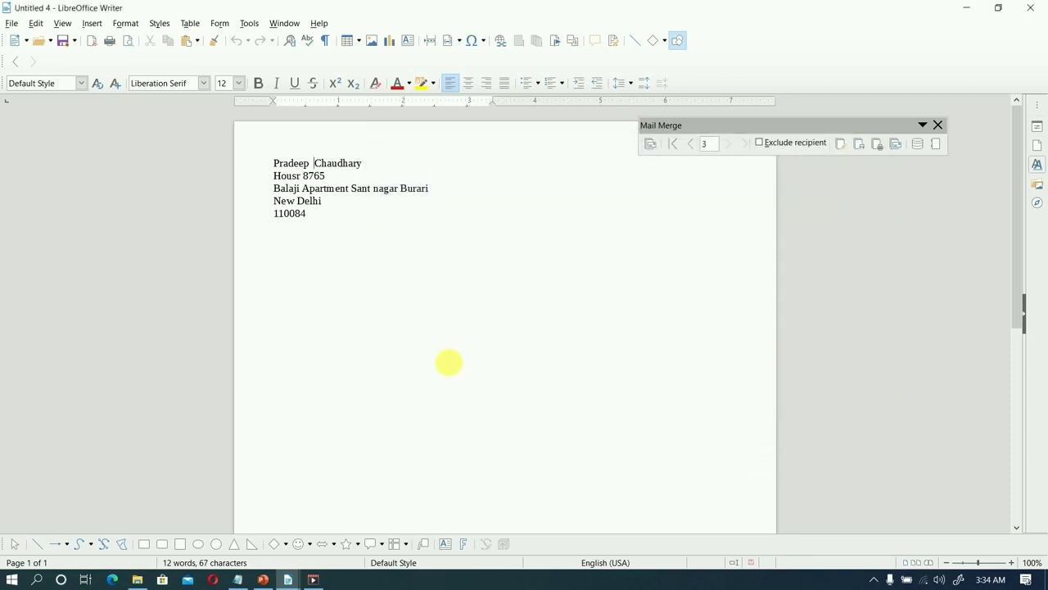
Open mylabeldoc.odt in a maximised window and examine the merged address labels on all its pages.
{"action": "key", "text": "ctrl+o"}
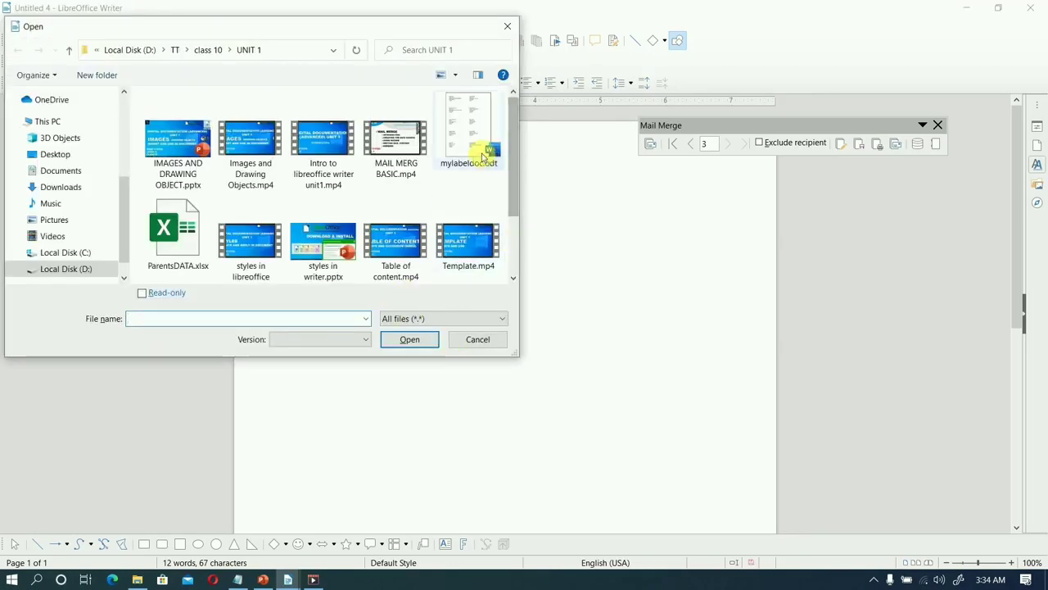
{"action": "double_click", "coordinate": [484, 155]}
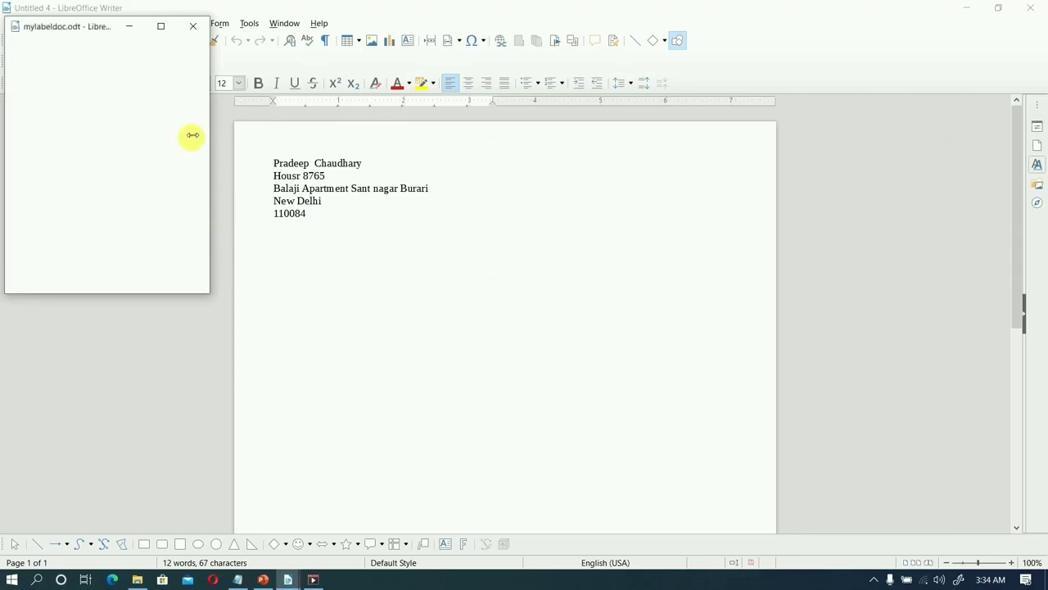
{"action": "left_click", "coordinate": [162, 29]}
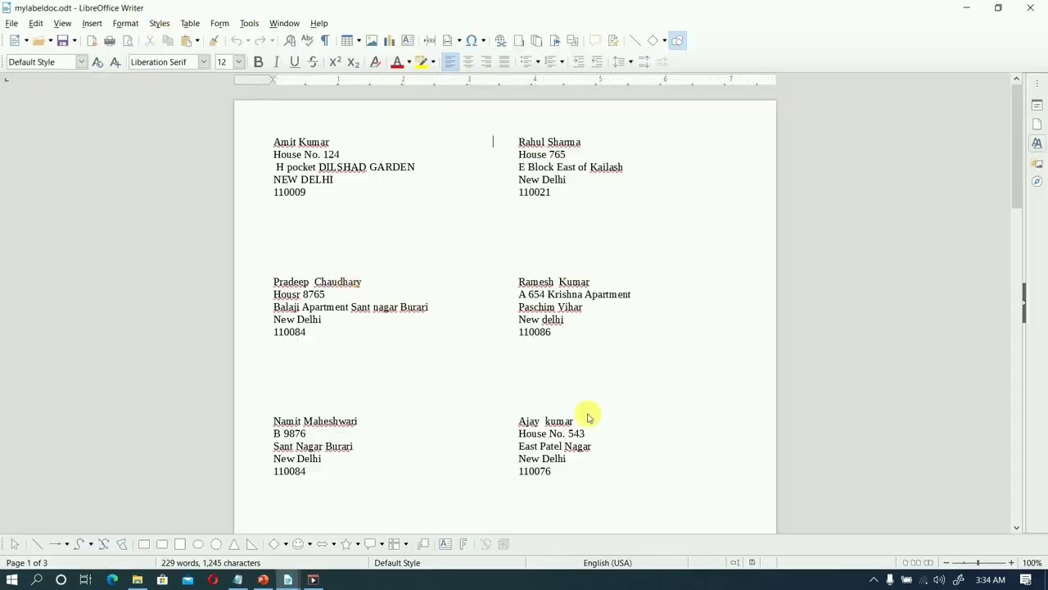
{"action": "scroll", "coordinate": [587, 418], "scroll_direction": "down", "scroll_amount": 20}
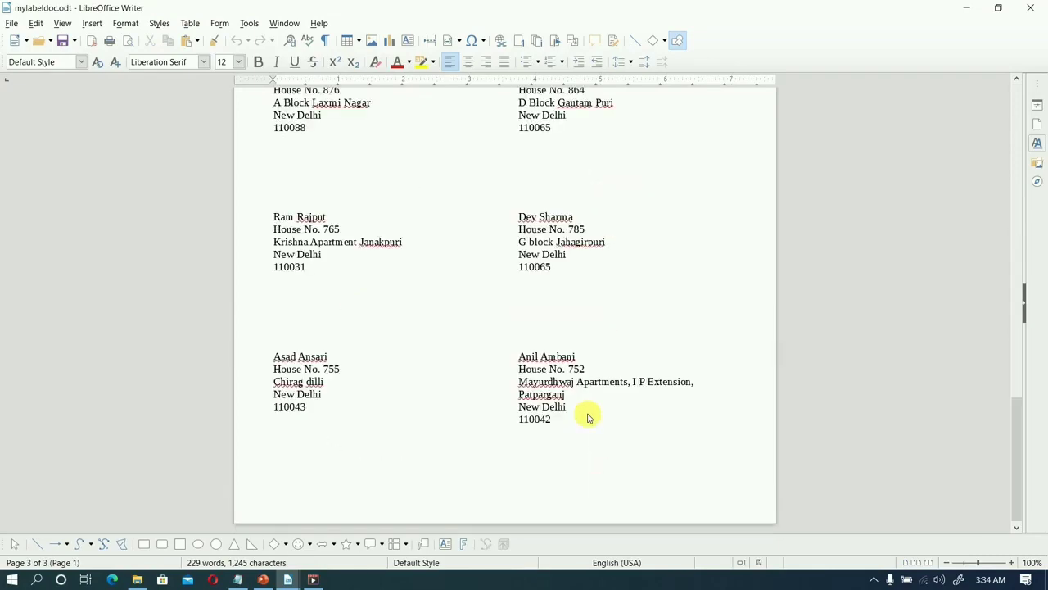
{"action": "scroll", "coordinate": [587, 417], "scroll_direction": "up", "scroll_amount": 15}
{"action": "scroll", "coordinate": [587, 418], "scroll_direction": "down", "scroll_amount": 10}
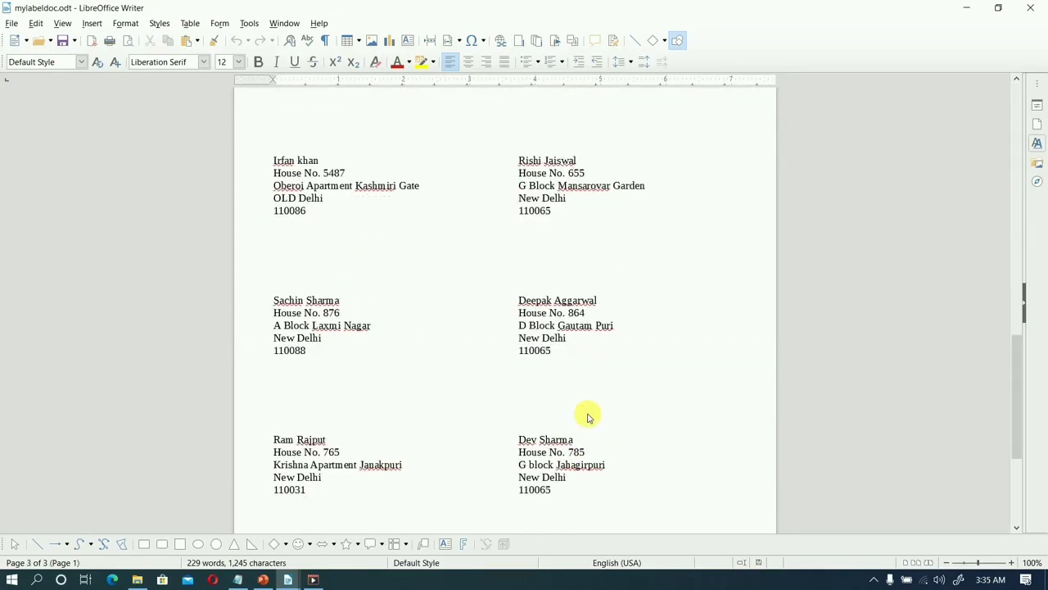
{"action": "scroll", "coordinate": [587, 417], "scroll_direction": "down", "scroll_amount": 5}
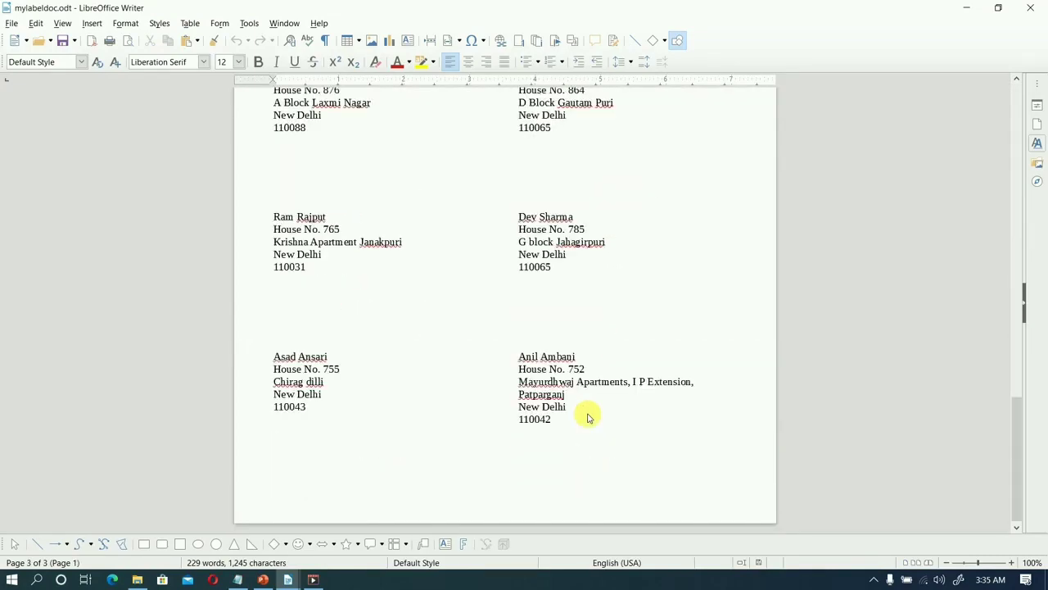
{"action": "scroll", "coordinate": [588, 418], "scroll_direction": "up", "scroll_amount": 20}
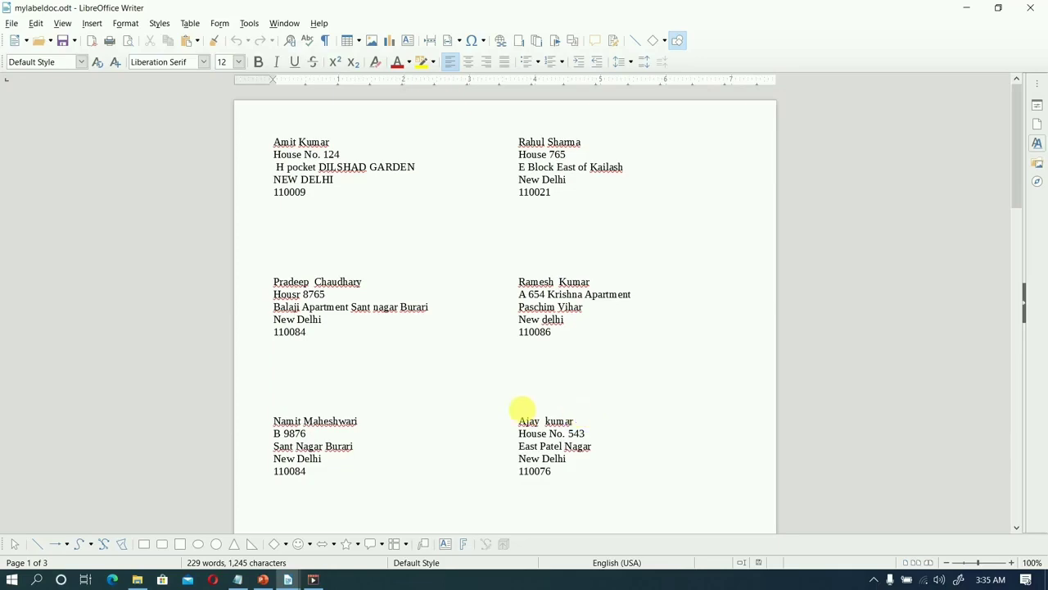
Create a new blank text document, maximise its window and fill it with the dummy text from the AutoText shortcut dt.
{"action": "key", "text": "ctrl+n"}
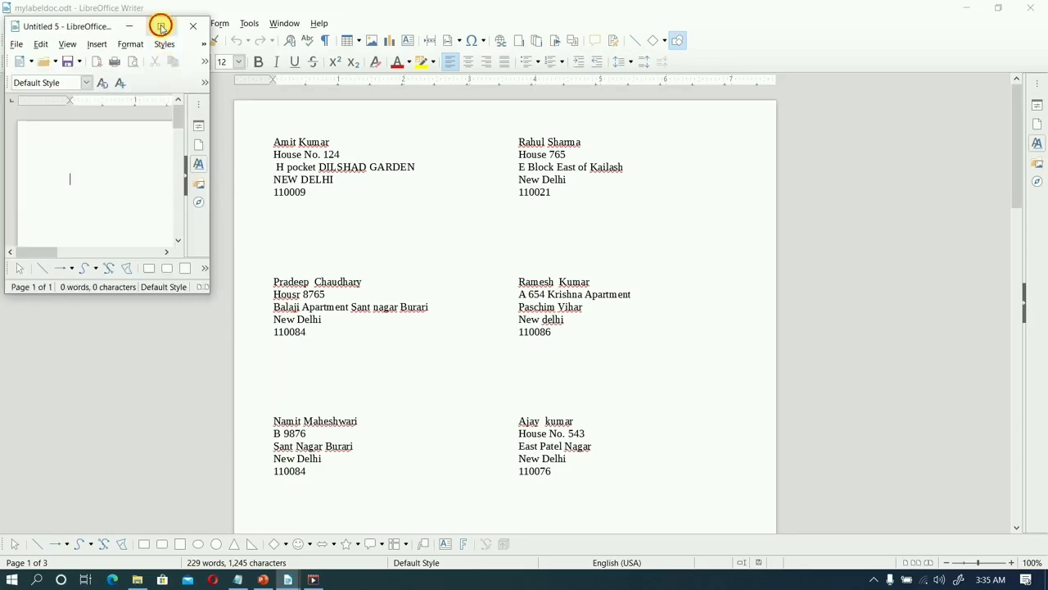
{"action": "left_click", "coordinate": [162, 28]}
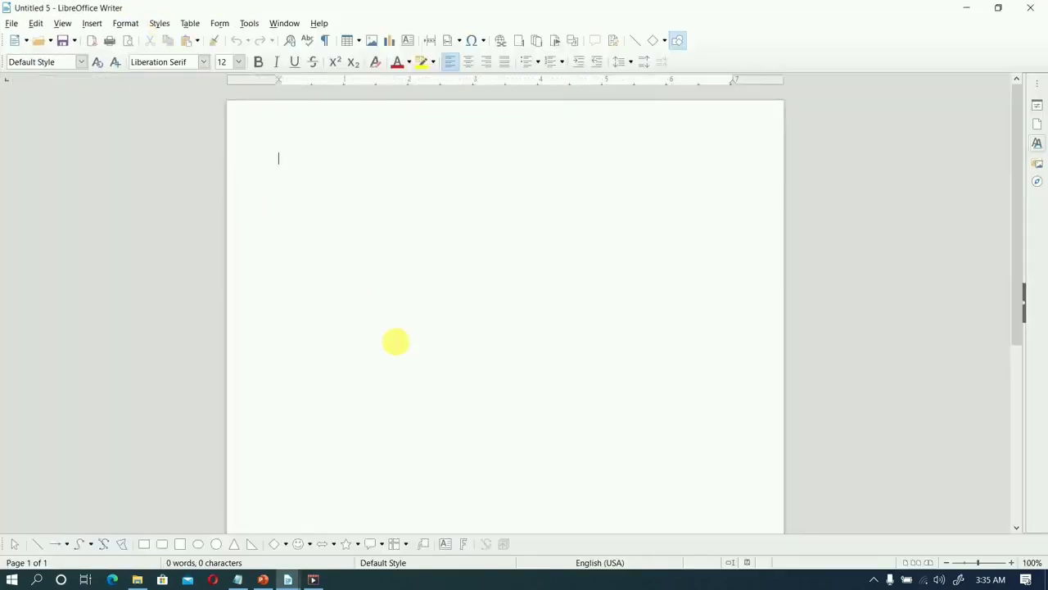
{"action": "type", "text": "dt"}
{"action": "key", "text": "F3"}
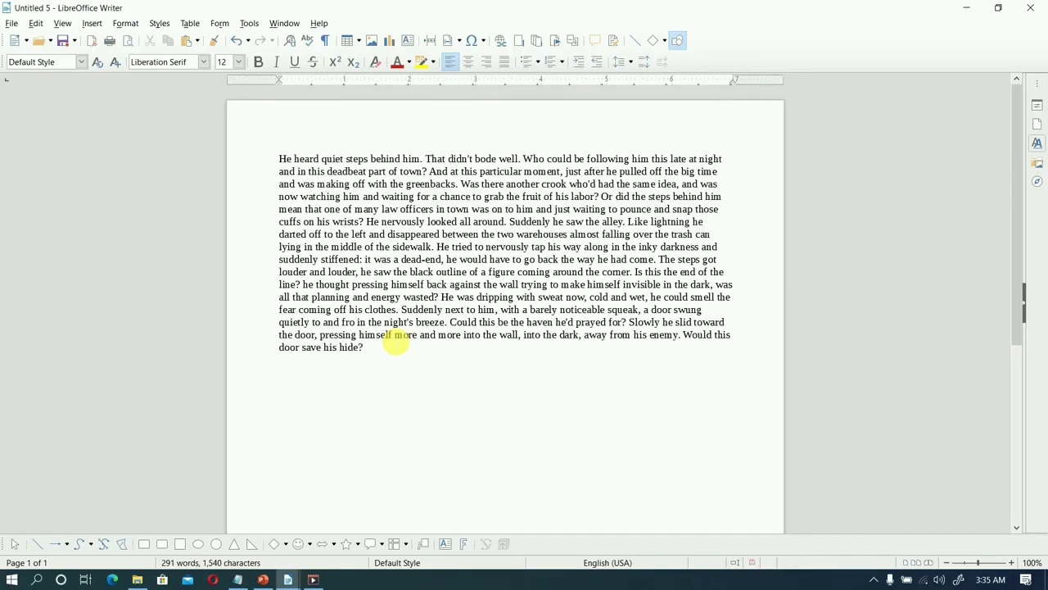
Insert several blank lines at the start of the document above the dummy text.
{"action": "key", "text": "ctrl+Home"}
{"action": "key", "text": "Return"}
{"action": "key", "text": "Return"}
{"action": "key", "text": "Return"}
{"action": "key", "text": "Return"}
{"action": "key", "text": "Return"}
{"action": "key", "text": "Return"}
{"action": "key", "text": "Return"}
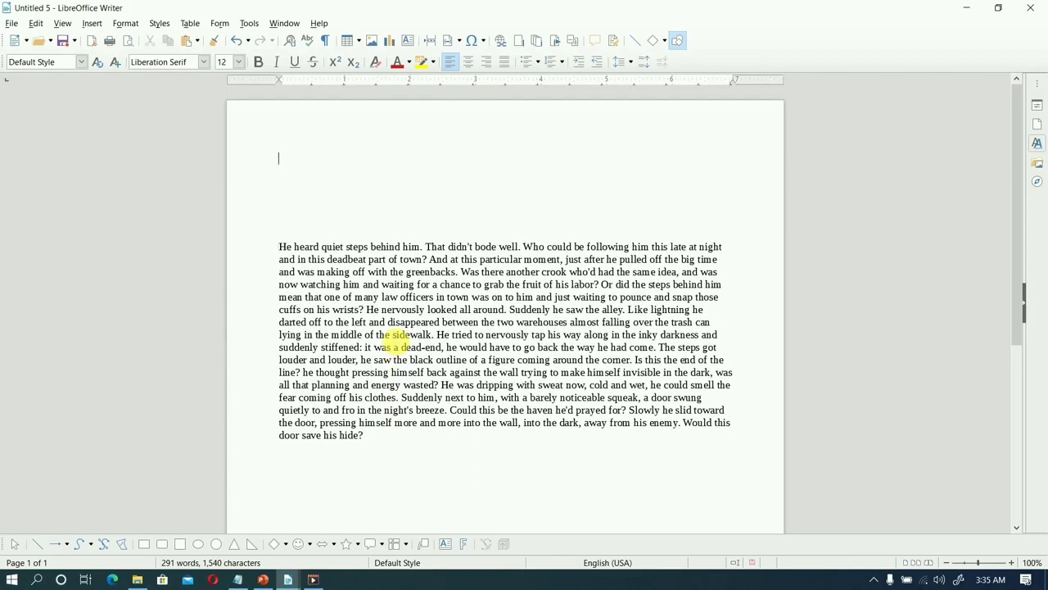
Open the envelope settings for the document and show the printer options.
{"action": "left_click", "coordinate": [16, 24]}
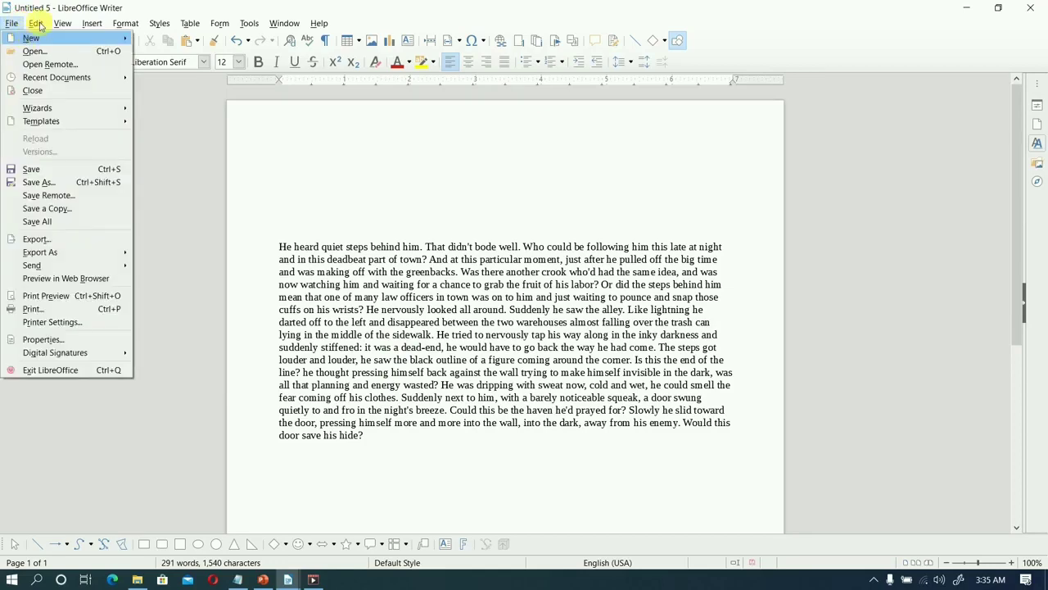
{"action": "mouse_move", "coordinate": [72, 26]}
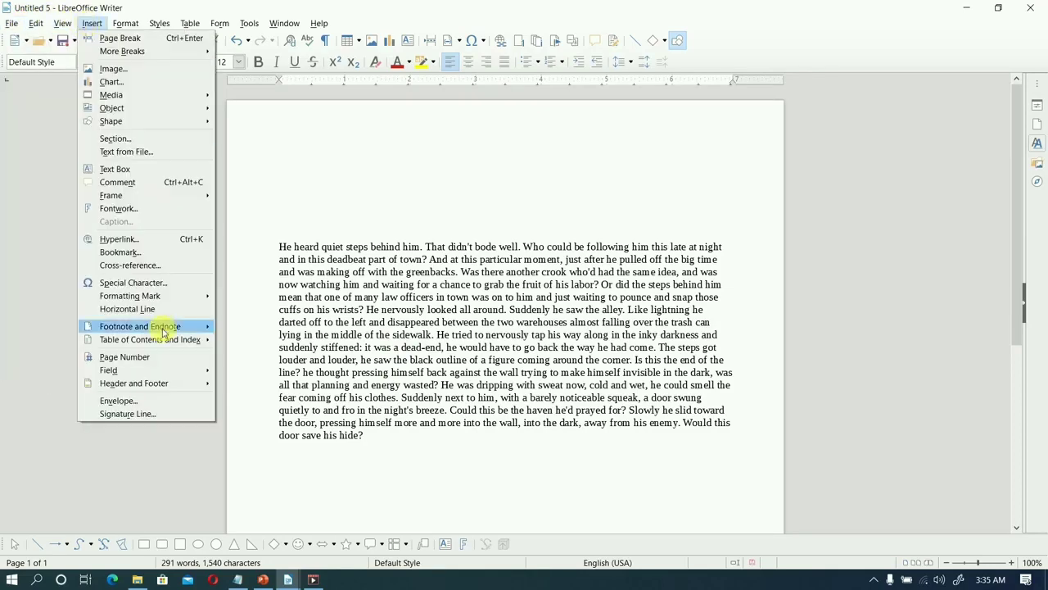
{"action": "left_click", "coordinate": [156, 400]}
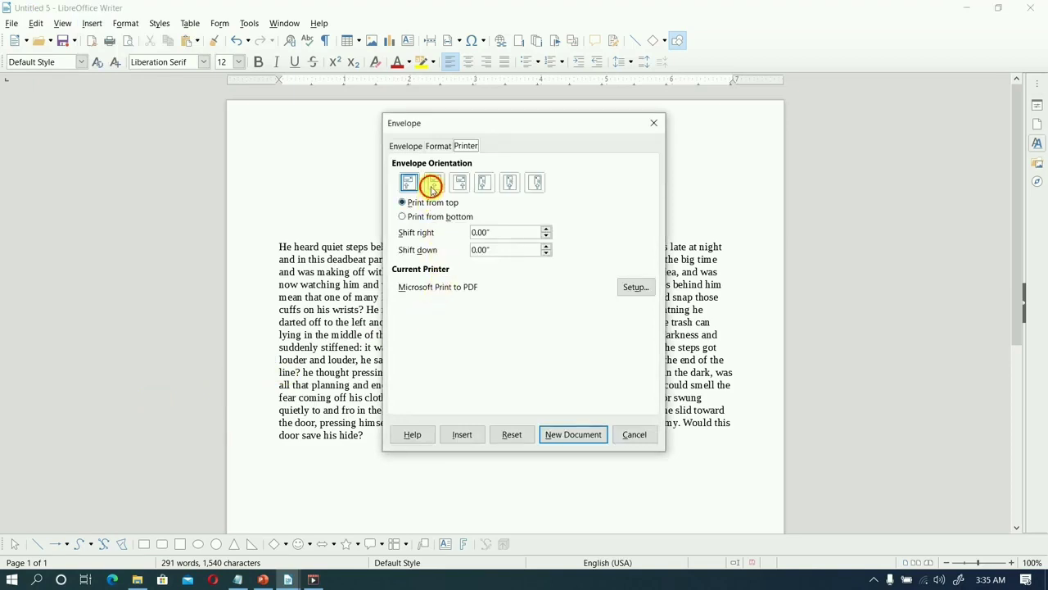
Try the other horizontal envelope orientations and Vertical Left, and return to the first horizontal orientation.
{"action": "left_click", "coordinate": [433, 187]}
{"action": "left_click", "coordinate": [461, 189]}
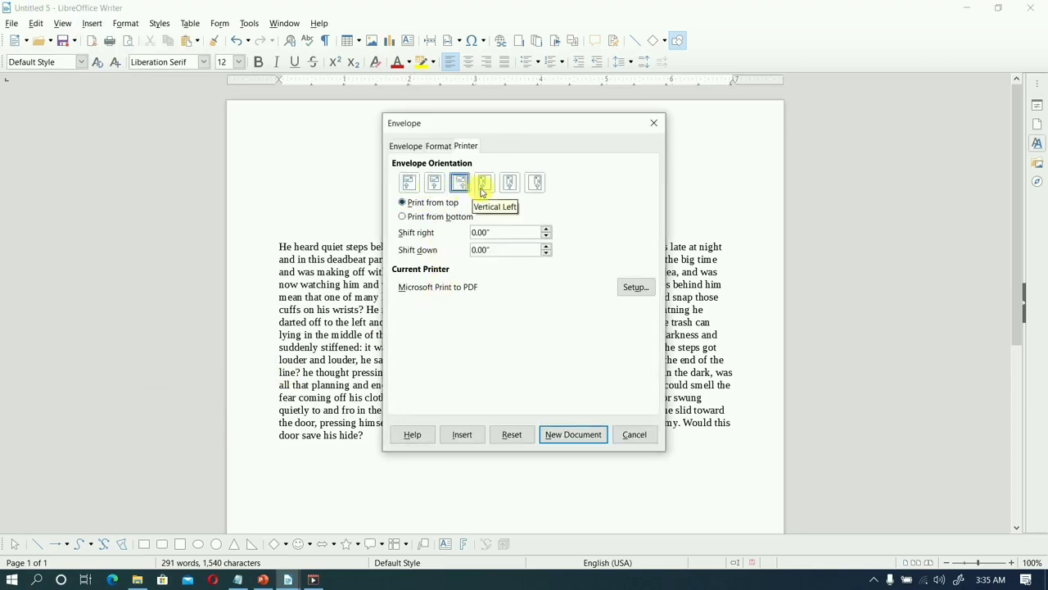
{"action": "left_click", "coordinate": [483, 187]}
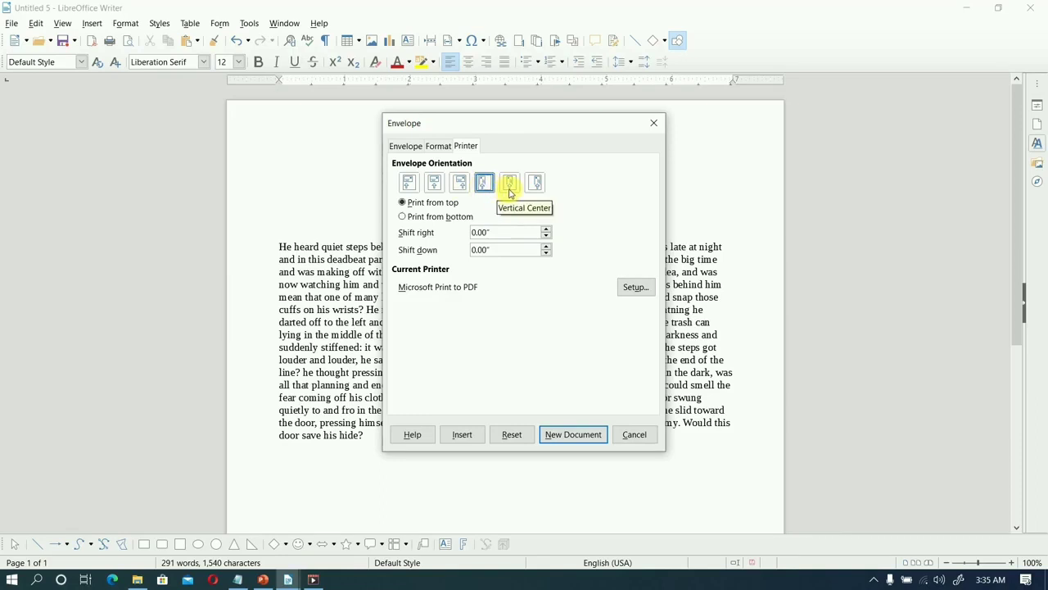
{"action": "left_click", "coordinate": [412, 185]}
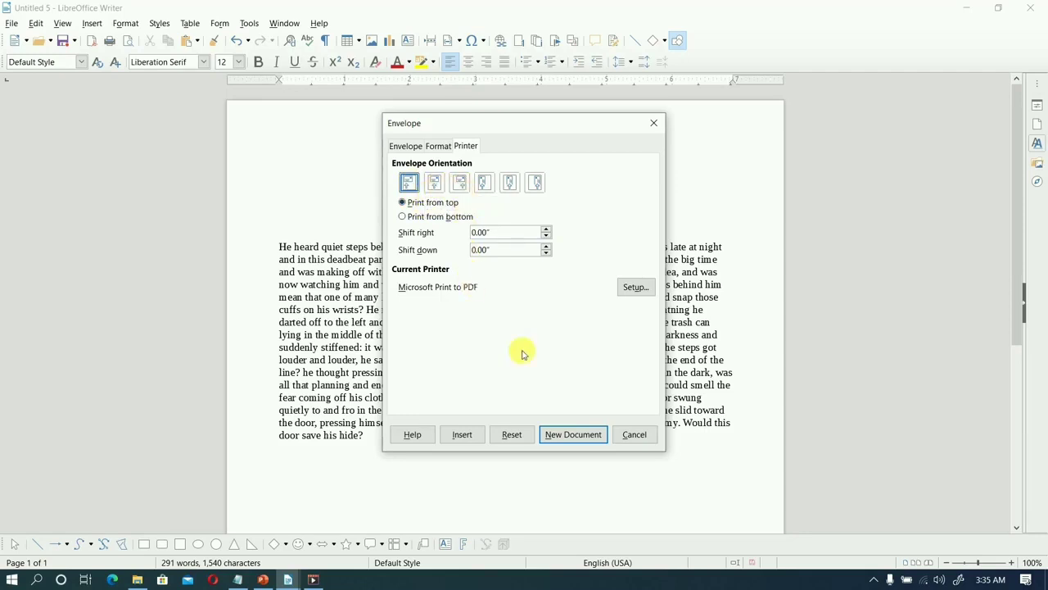
Create the envelope as a new document and maximise its window.
{"action": "left_click", "coordinate": [579, 437]}
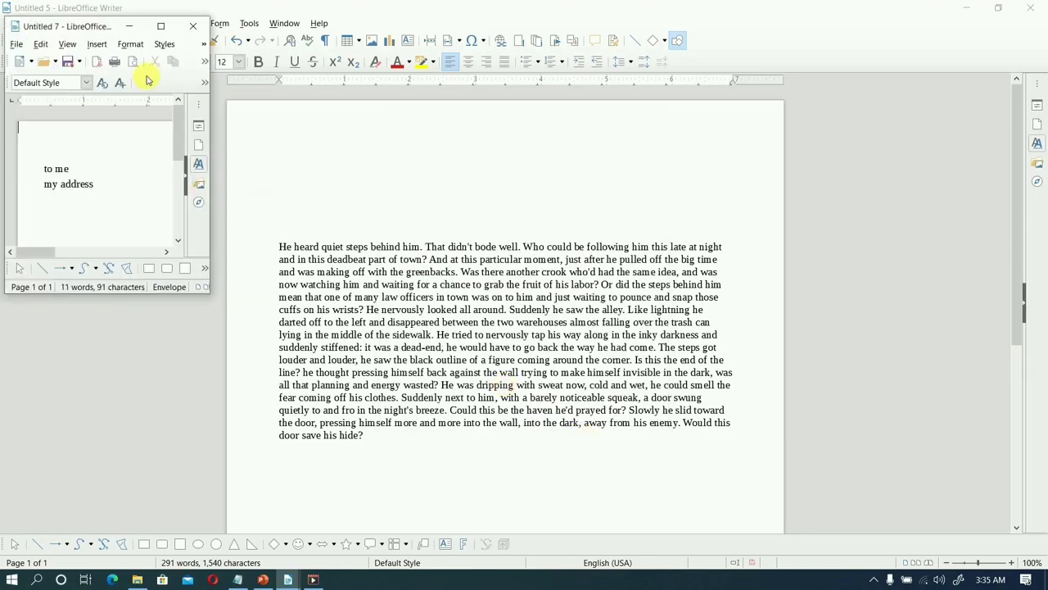
{"action": "left_click", "coordinate": [160, 27]}
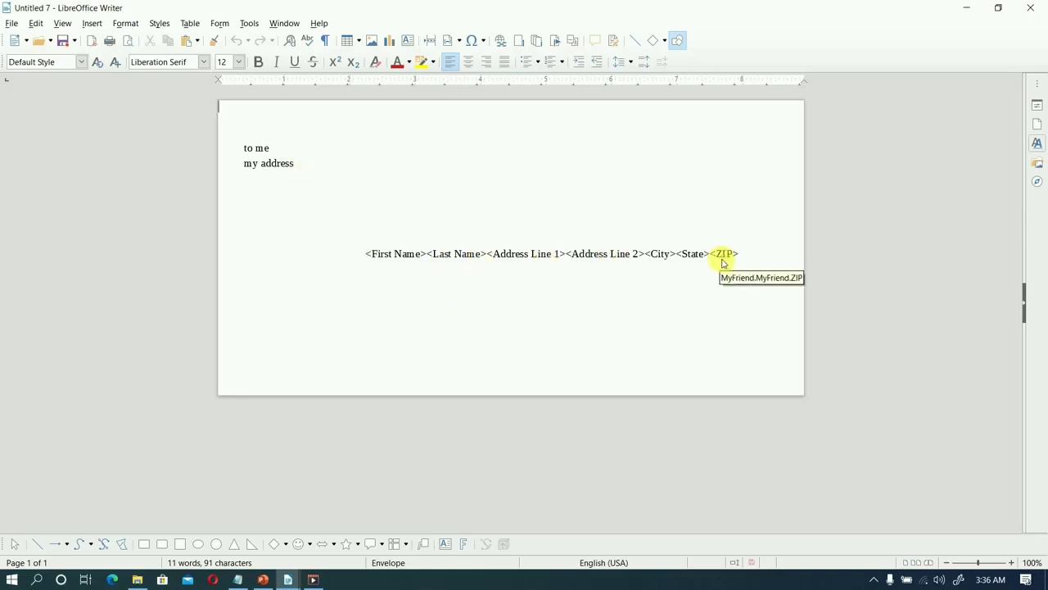
Display the Mail Merge toolbar for the envelope document.
{"action": "left_click", "coordinate": [64, 25]}
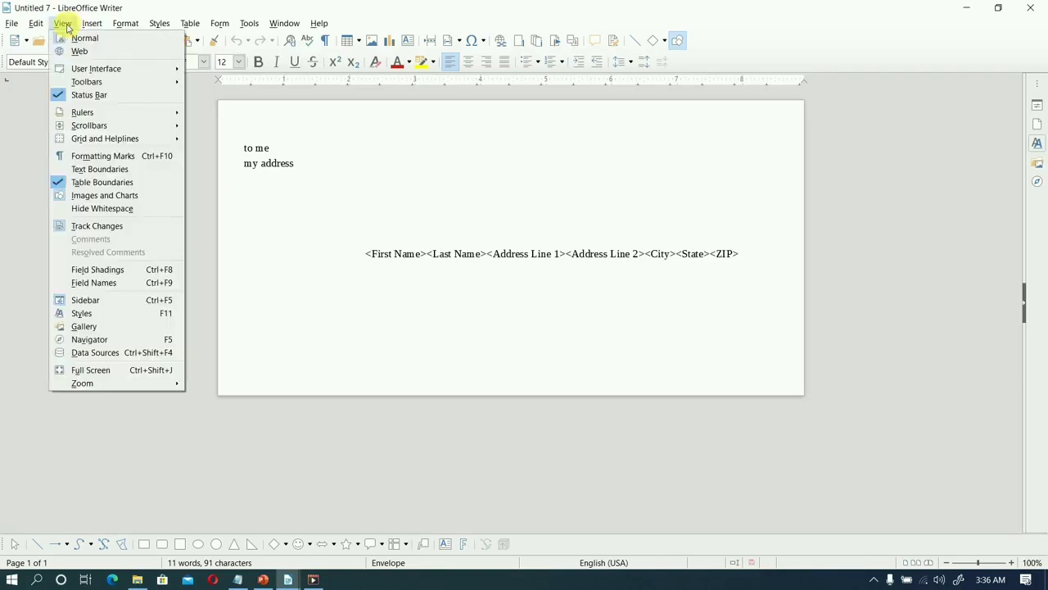
{"action": "mouse_move", "coordinate": [118, 119]}
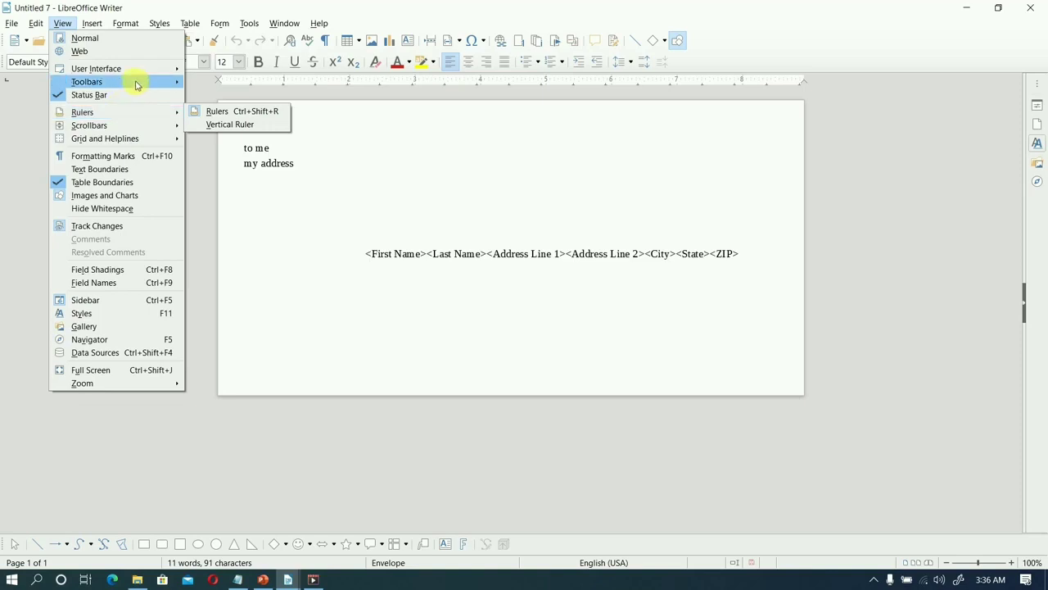
{"action": "mouse_move", "coordinate": [166, 85]}
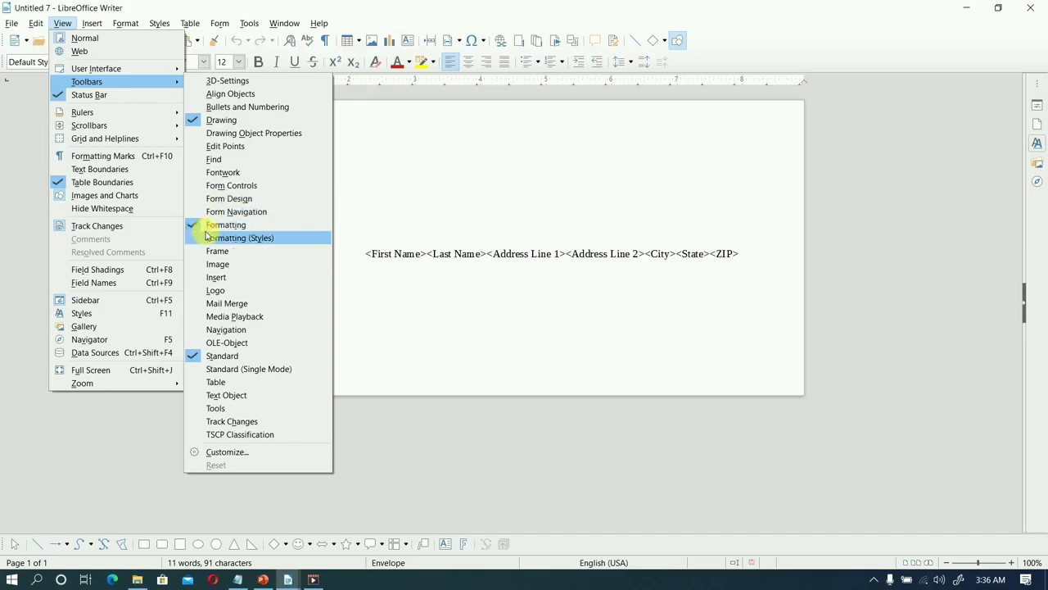
{"action": "left_click", "coordinate": [201, 305]}
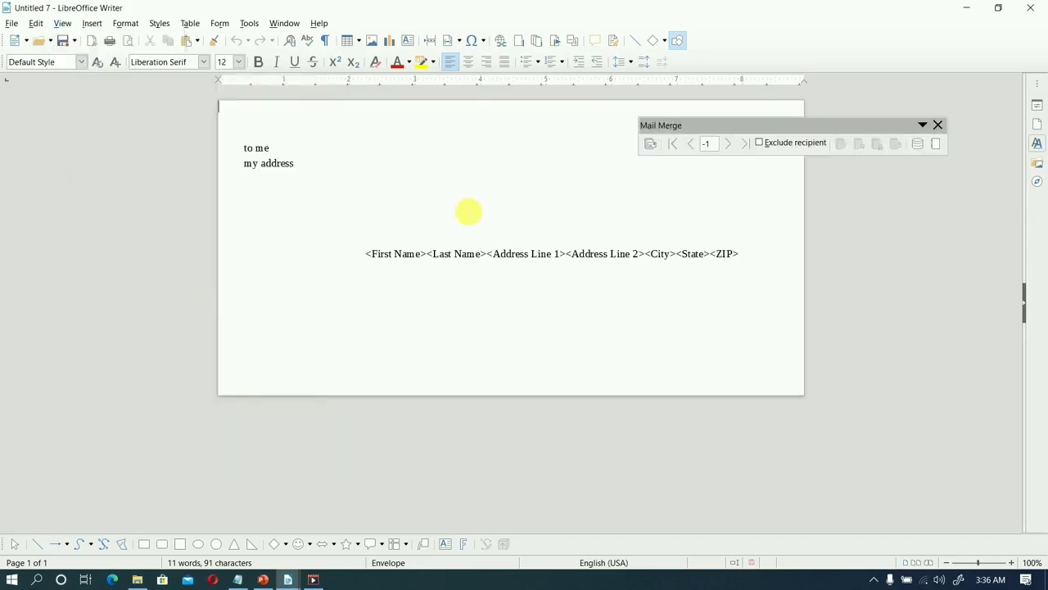
Preview the envelope with the merged data of the first four recipients and return to the first recipient.
{"action": "left_click", "coordinate": [728, 145]}
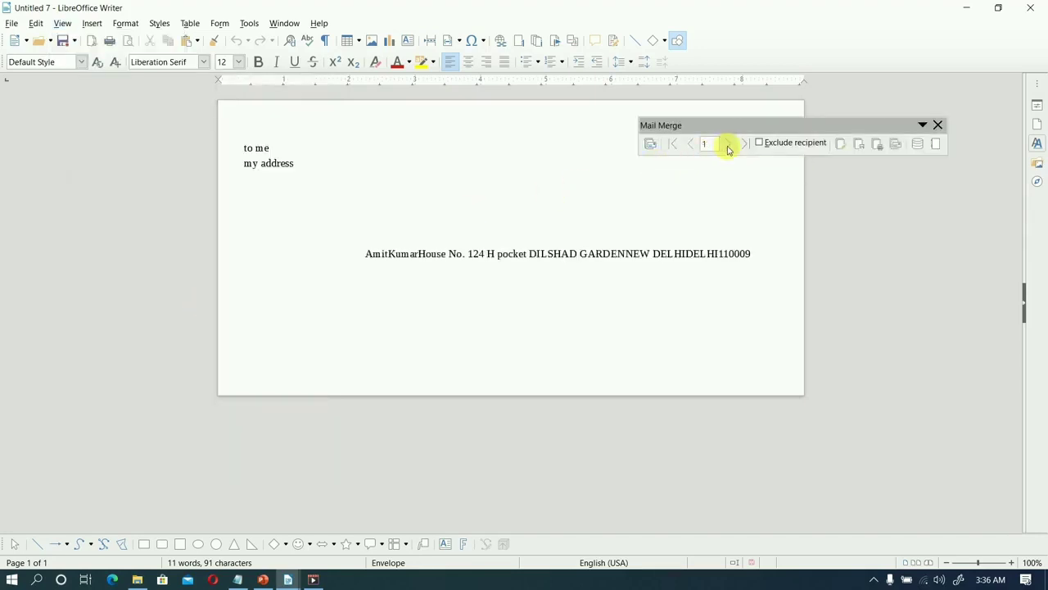
{"action": "left_click", "coordinate": [728, 145]}
{"action": "left_click", "coordinate": [728, 145]}
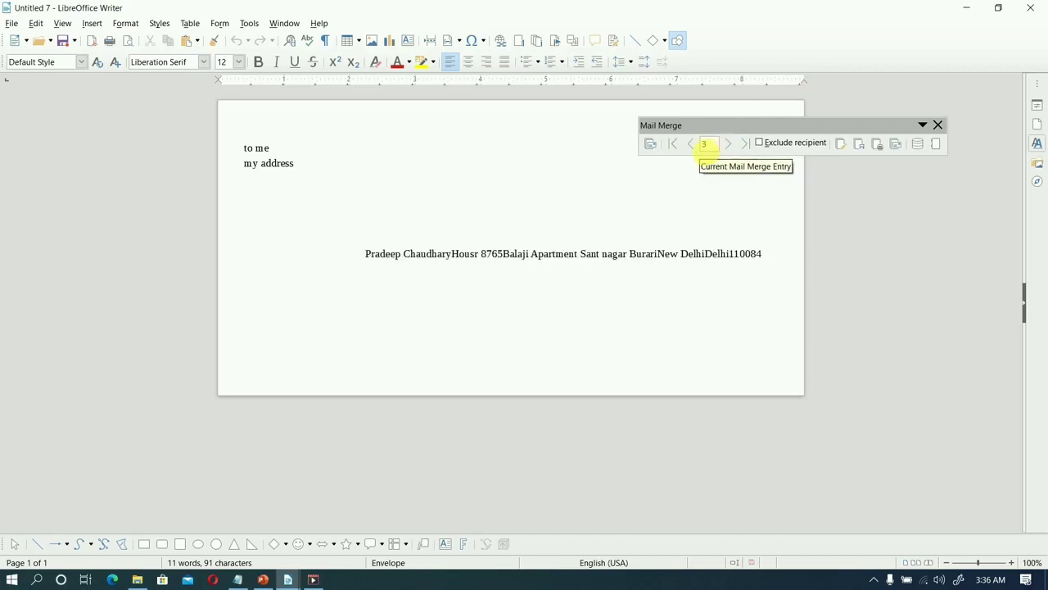
{"action": "left_click", "coordinate": [692, 145]}
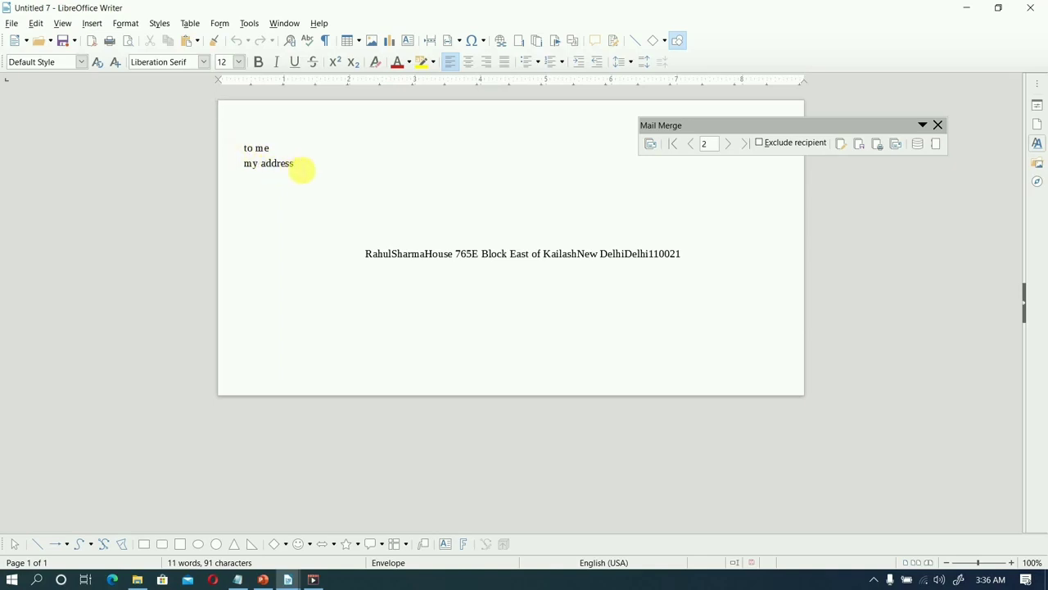
{"action": "left_click", "coordinate": [732, 145]}
{"action": "left_click", "coordinate": [734, 145]}
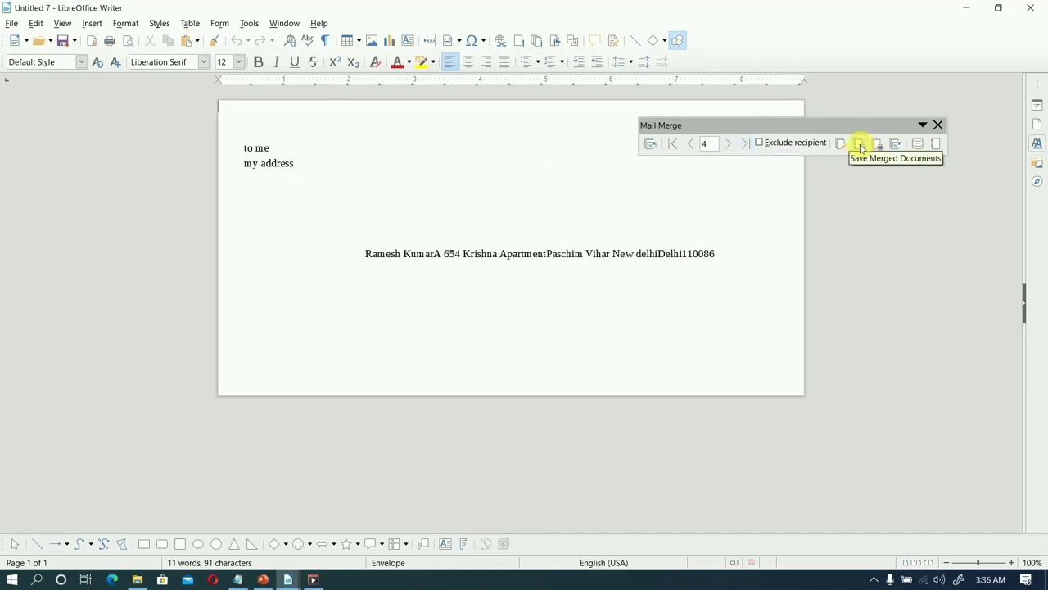
{"action": "left_click", "coordinate": [691, 145]}
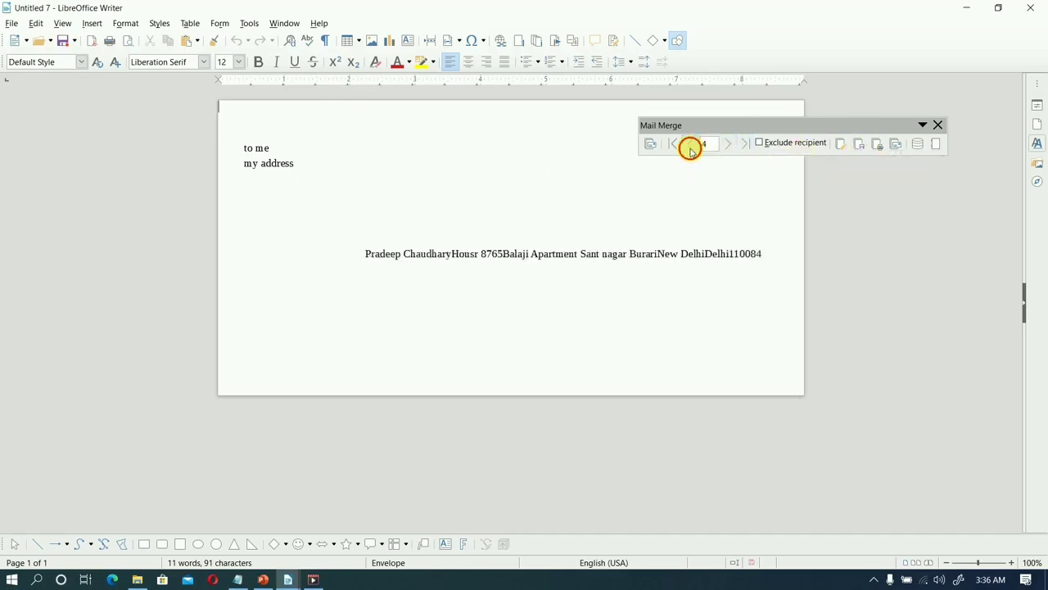
{"action": "left_click", "coordinate": [691, 148]}
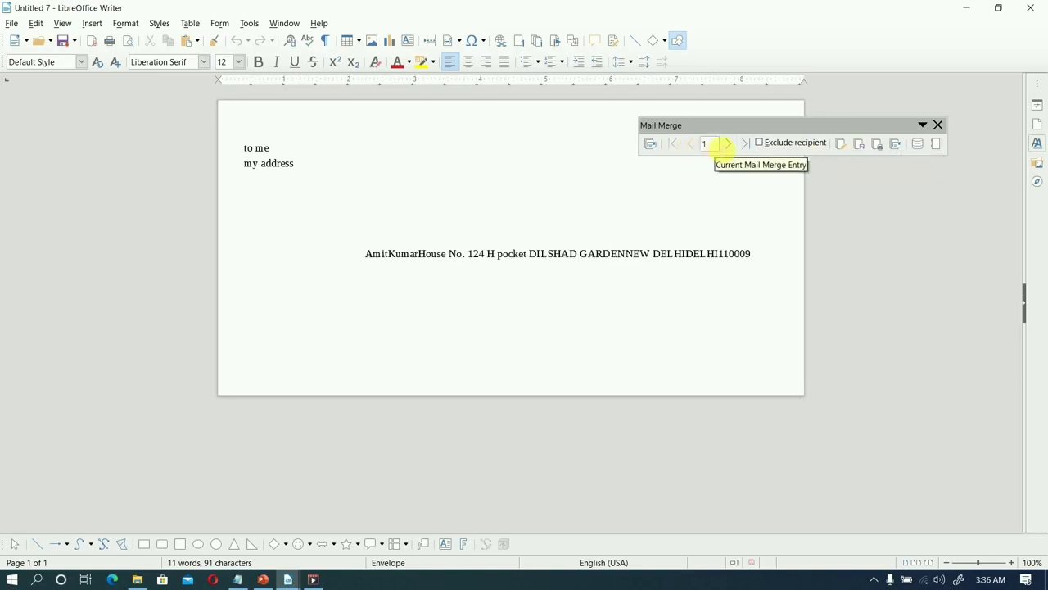
Insert spaces between the name, address line, city, state and ZIP fields in the envelope's recipient line.
{"action": "left_click", "coordinate": [512, 254]}
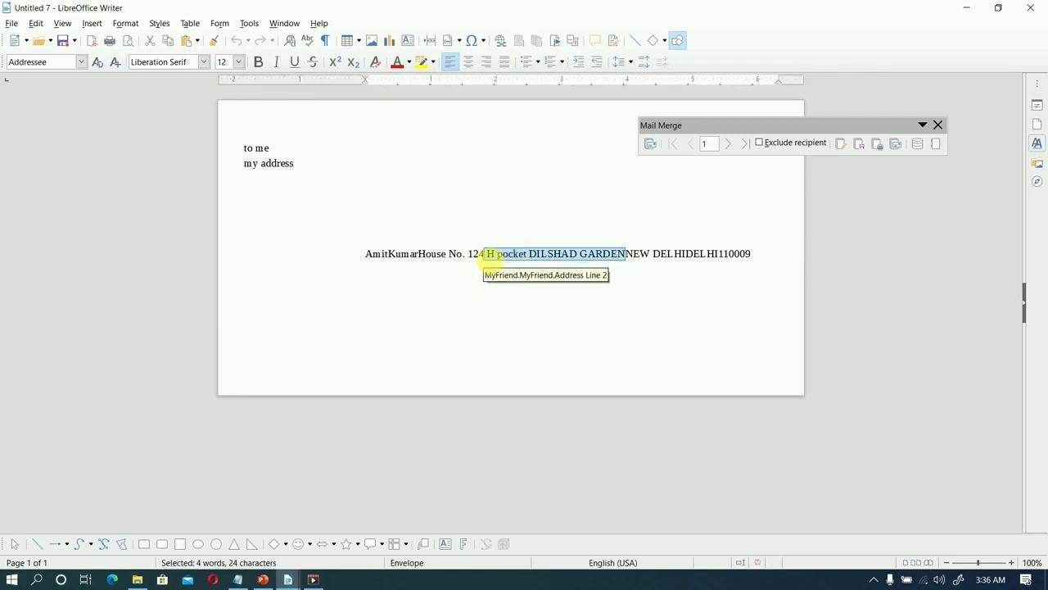
{"action": "left_click", "coordinate": [491, 257]}
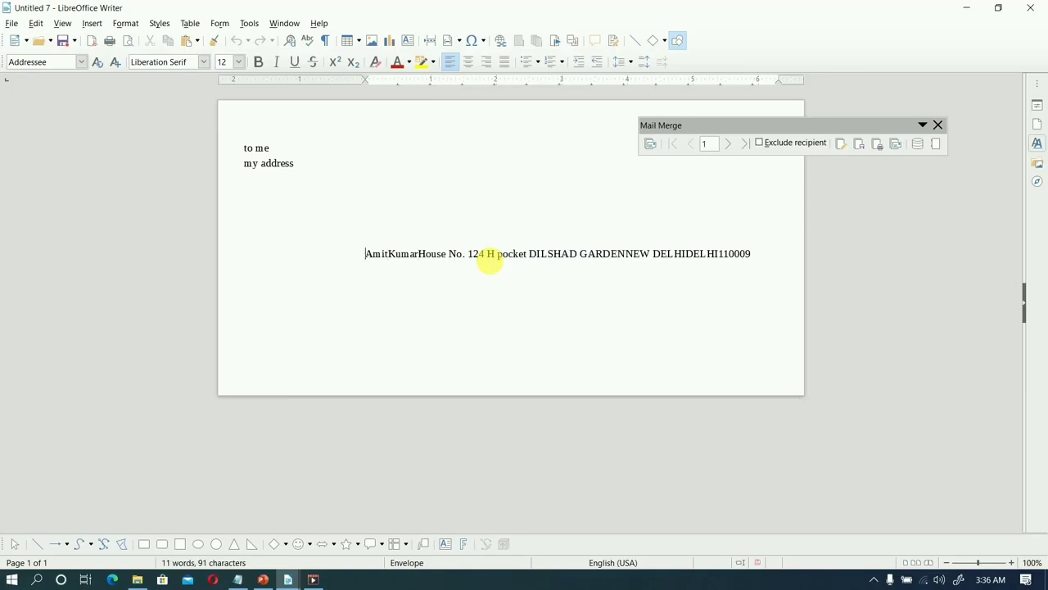
{"action": "key", "text": "Right"}
{"action": "key", "text": "Right"}
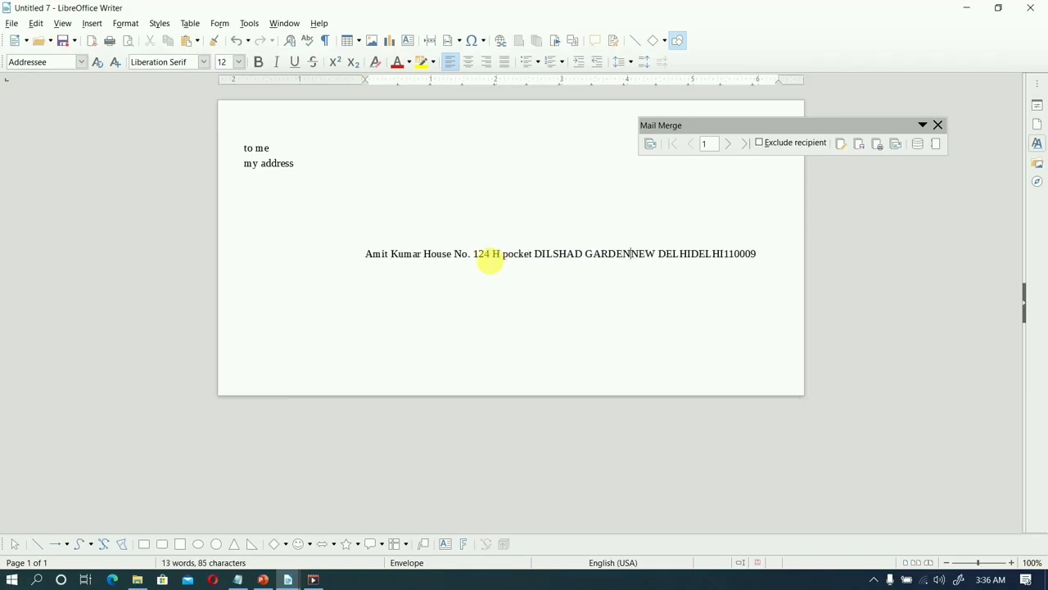
{"action": "key", "text": "Left"}
{"action": "key", "text": "Right"}
{"action": "key", "text": "Right"}
{"action": "key", "text": "Right"}
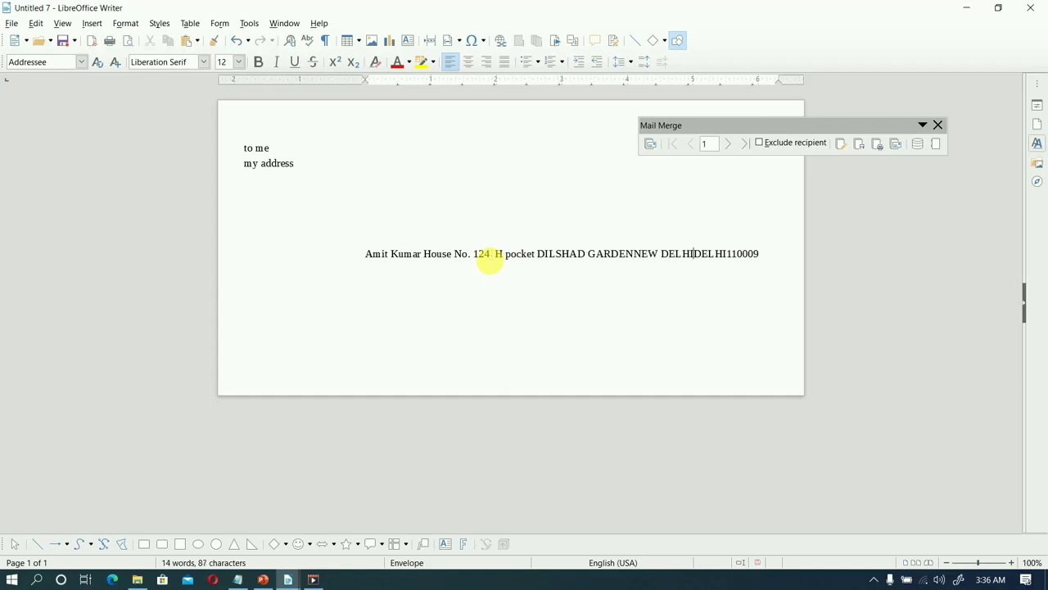
{"action": "key", "text": "Right"}
{"action": "key", "text": "Right"}
{"action": "key", "text": "Left"}
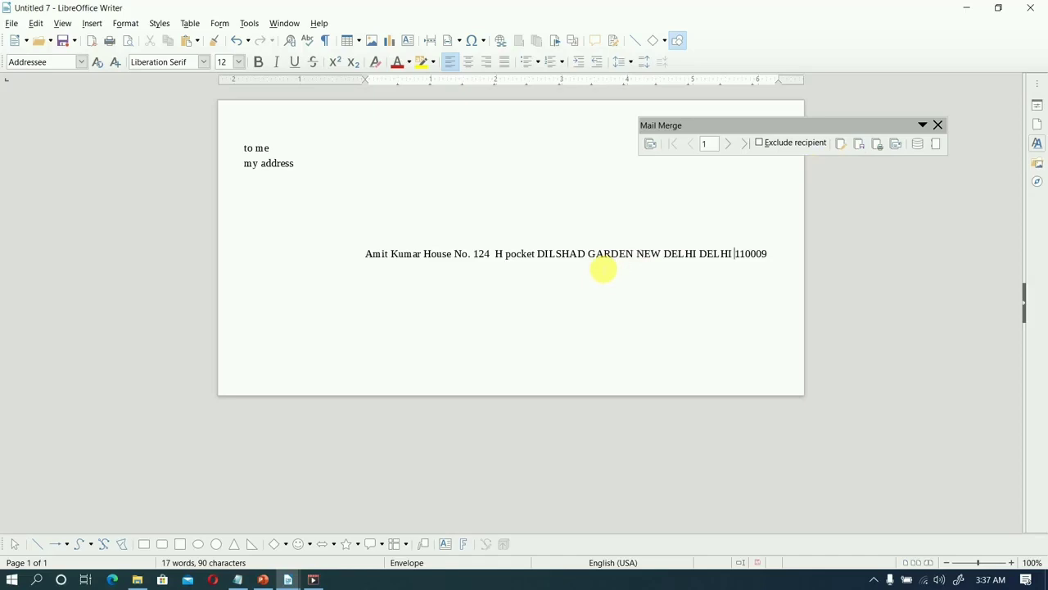
Switch to Excel, create a blank workbook and maximise its window.
{"action": "key", "text": "super"}
{"action": "type", "text": "excel"}
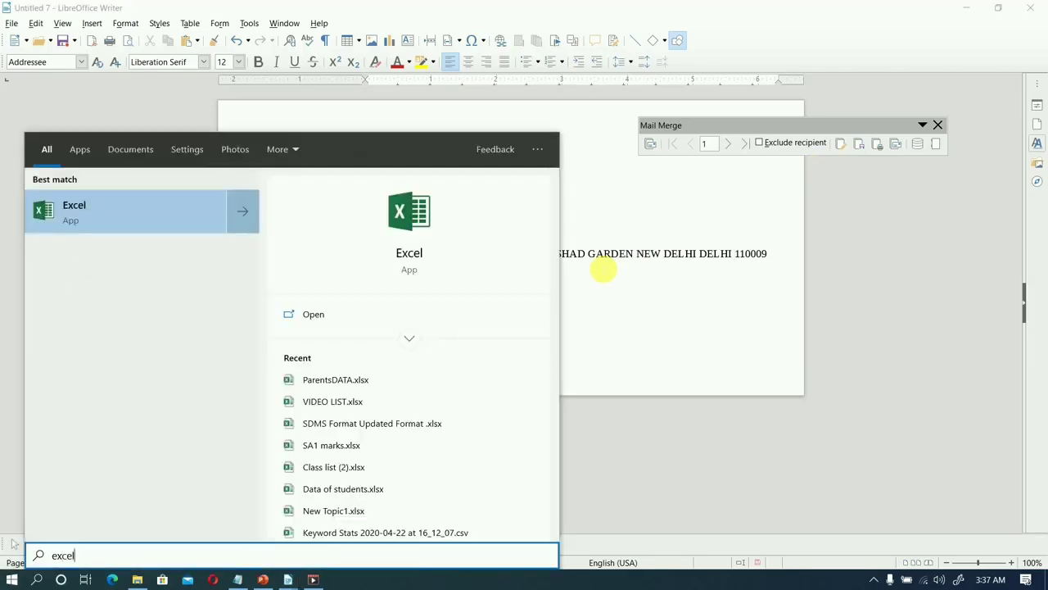
{"action": "key", "text": "Return"}
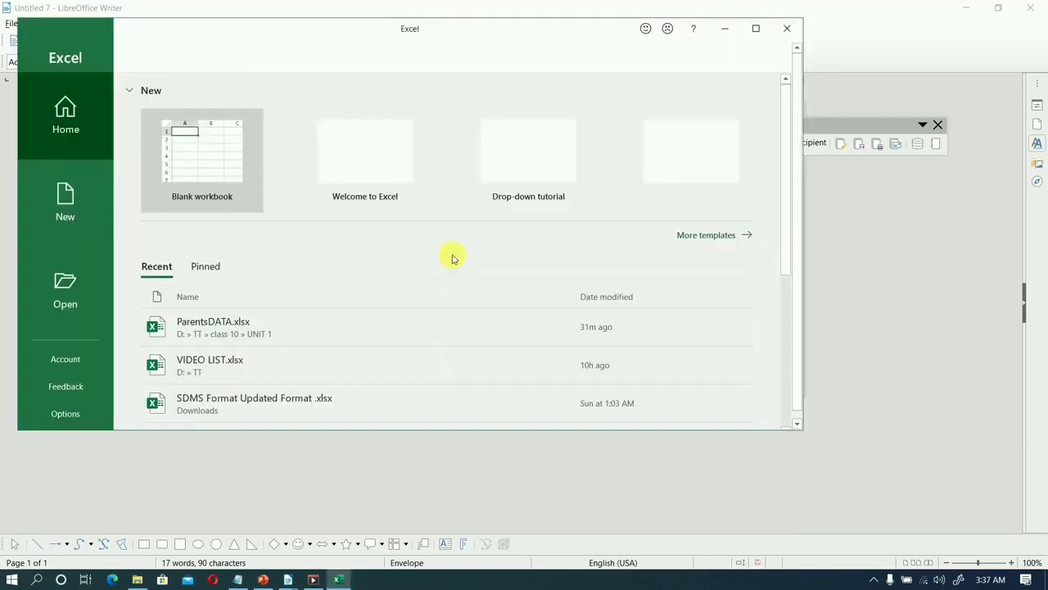
{"action": "left_click", "coordinate": [210, 171]}
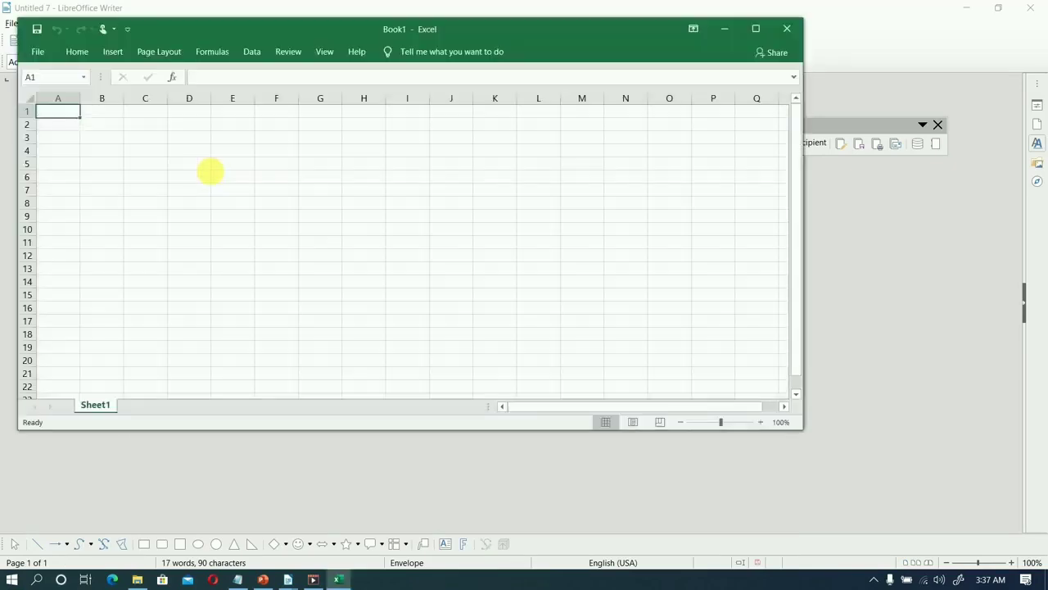
{"action": "left_click", "coordinate": [209, 173]}
{"action": "double_click", "coordinate": [316, 30]}
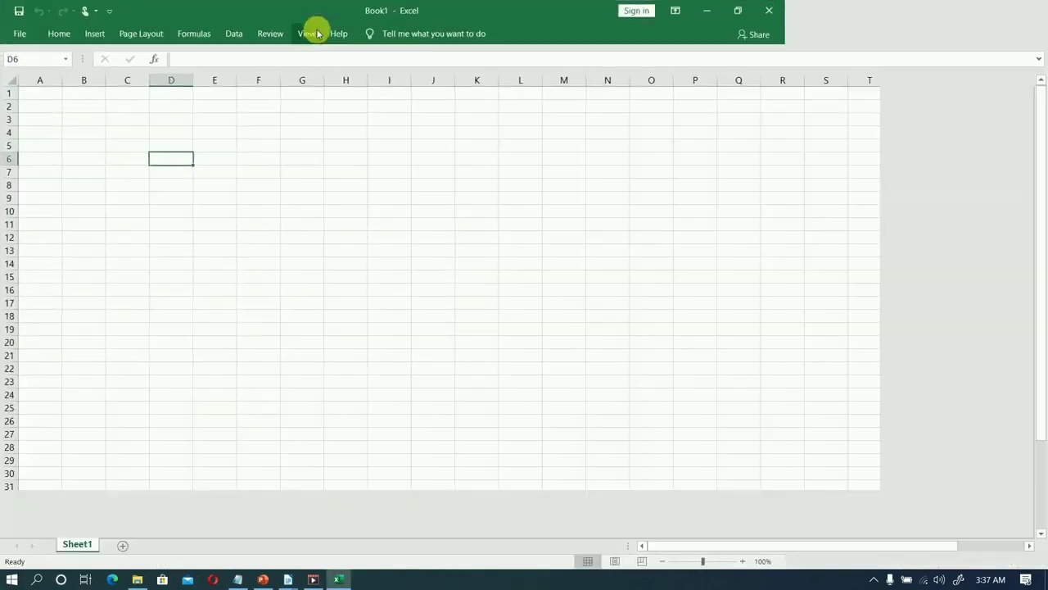
Enter the column headings Name, Class and Roll no in cells A1 to C1.
{"action": "left_click", "coordinate": [41, 96]}
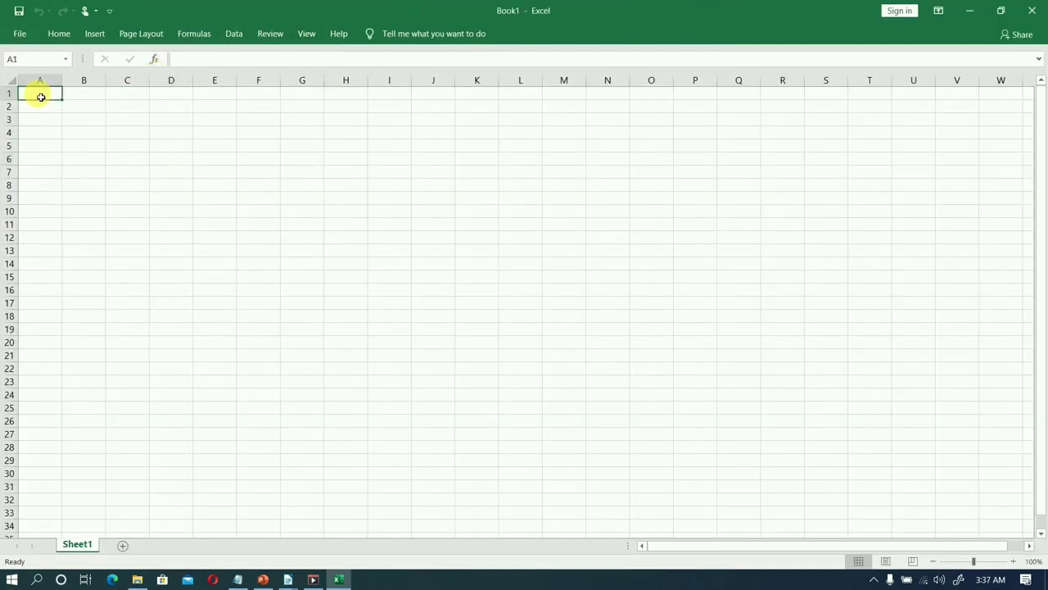
{"action": "type", "text": "Name"}
{"action": "key", "text": "Tab"}
{"action": "type", "text": "Class"}
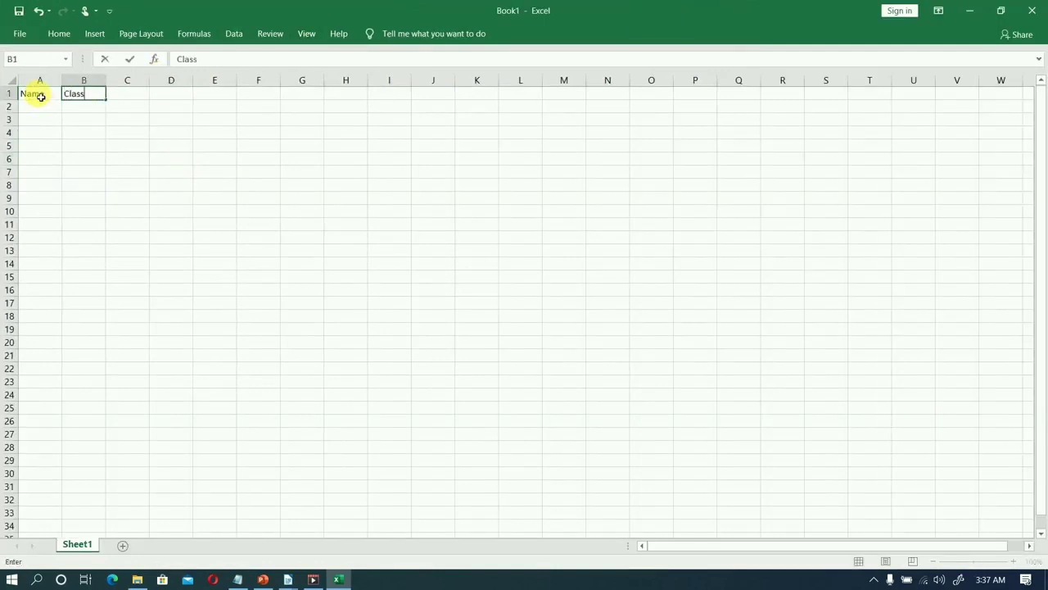
{"action": "key", "text": "Tab"}
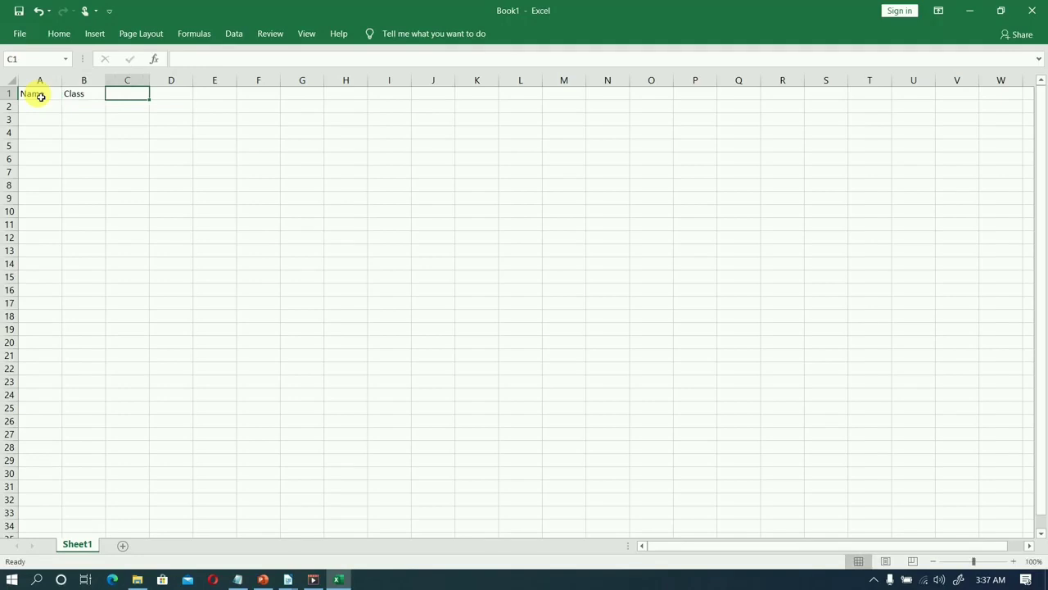
{"action": "type", "text": "Roll"}
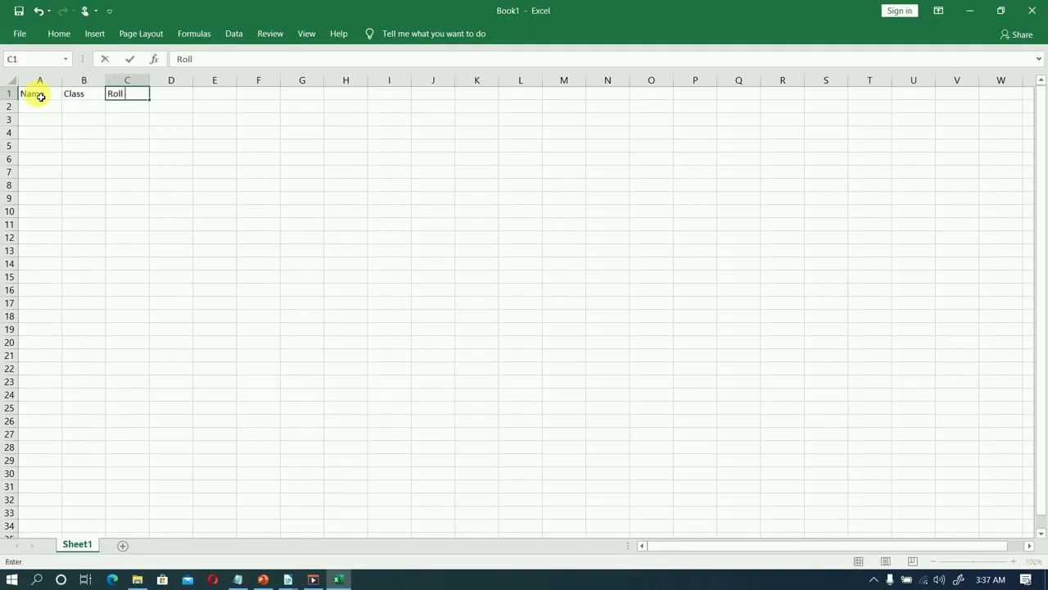
{"action": "type", "text": " nO"}
{"action": "key", "text": "Tab"}
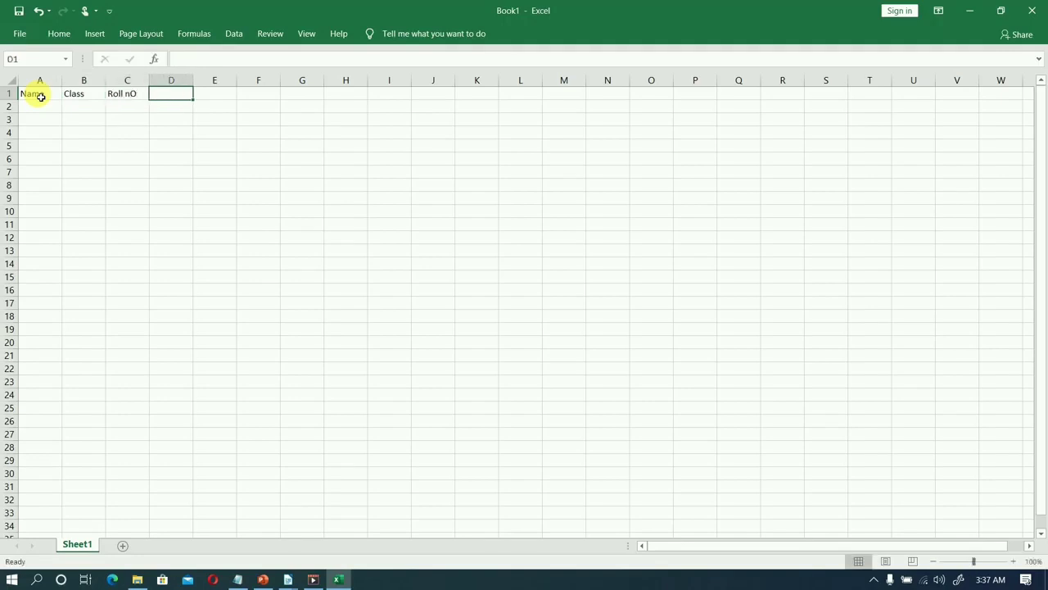
{"action": "left_click", "coordinate": [137, 97]}
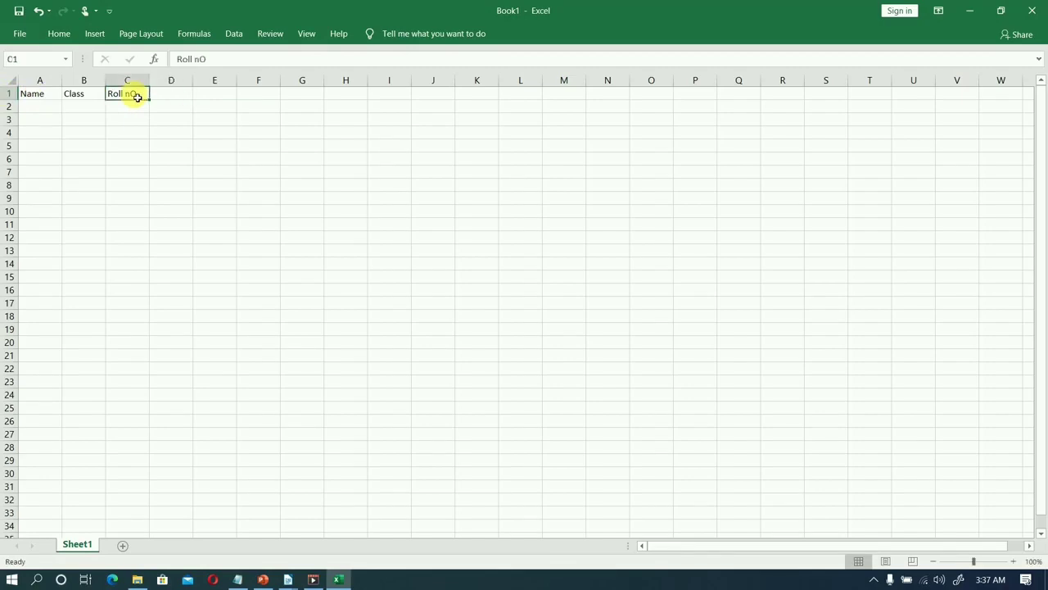
{"action": "double_click", "coordinate": [137, 97]}
{"action": "key", "text": "BackSpace"}
{"action": "type", "text": "o"}
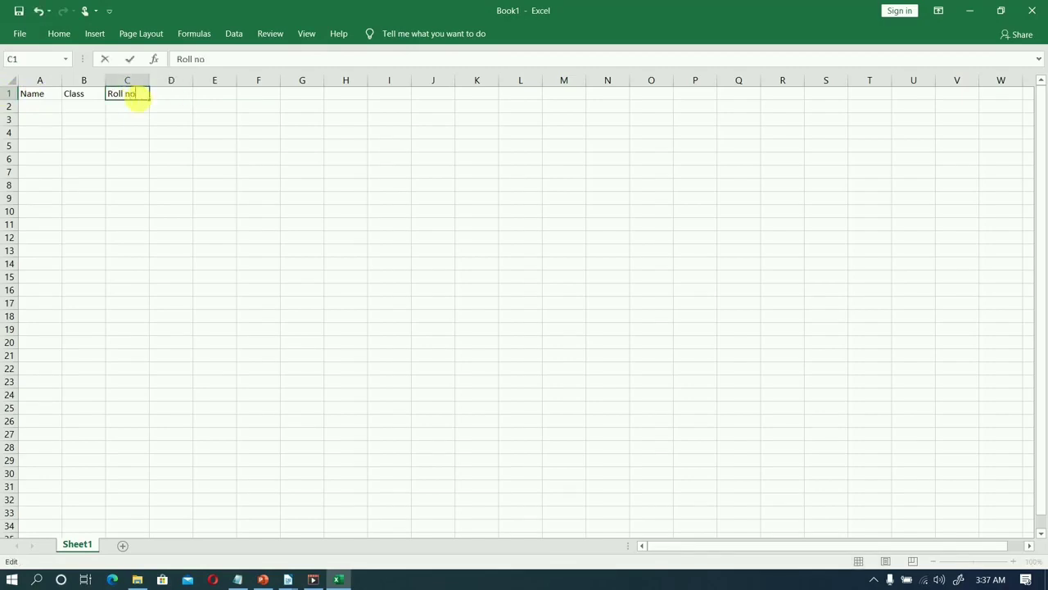
Add the column headings Contact and Address in cells D1 and E1.
{"action": "key", "text": "Tab"}
{"action": "type", "text": "Contact"}
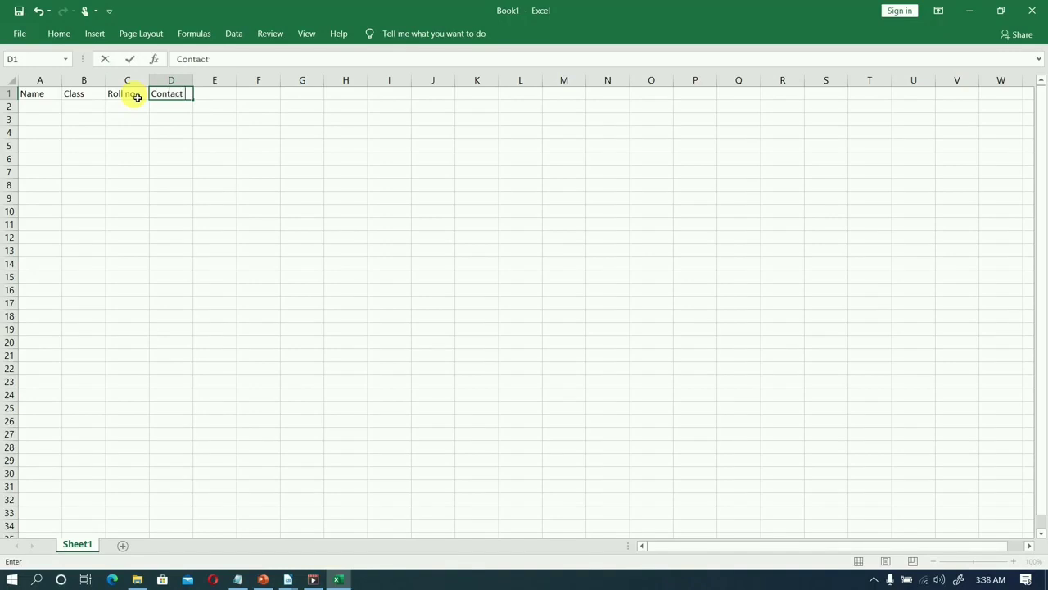
{"action": "key", "text": "Tab"}
{"action": "type", "text": "Adrees"}
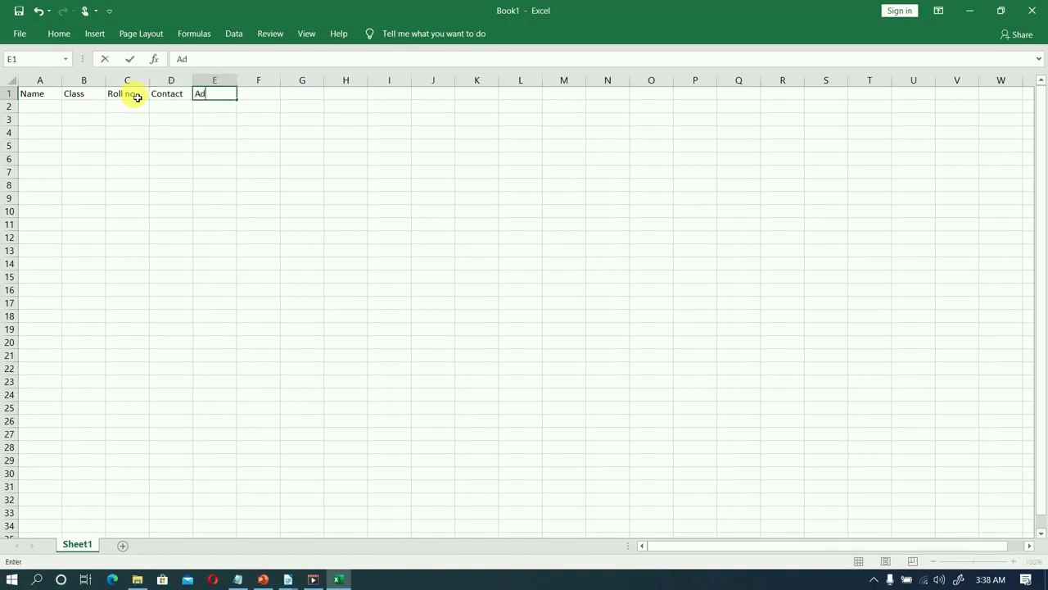
{"action": "key", "text": "BackSpace"}
{"action": "key", "text": "BackSpace"}
{"action": "key", "text": "BackSpace"}
{"action": "key", "text": "BackSpace"}
{"action": "type", "text": "dress"}
Enter the first student's name, class X and roll number in row 2 under the matching headings.
{"action": "left_click", "coordinate": [136, 103]}
{"action": "key", "text": "Left"}
{"action": "key", "text": "Left"}
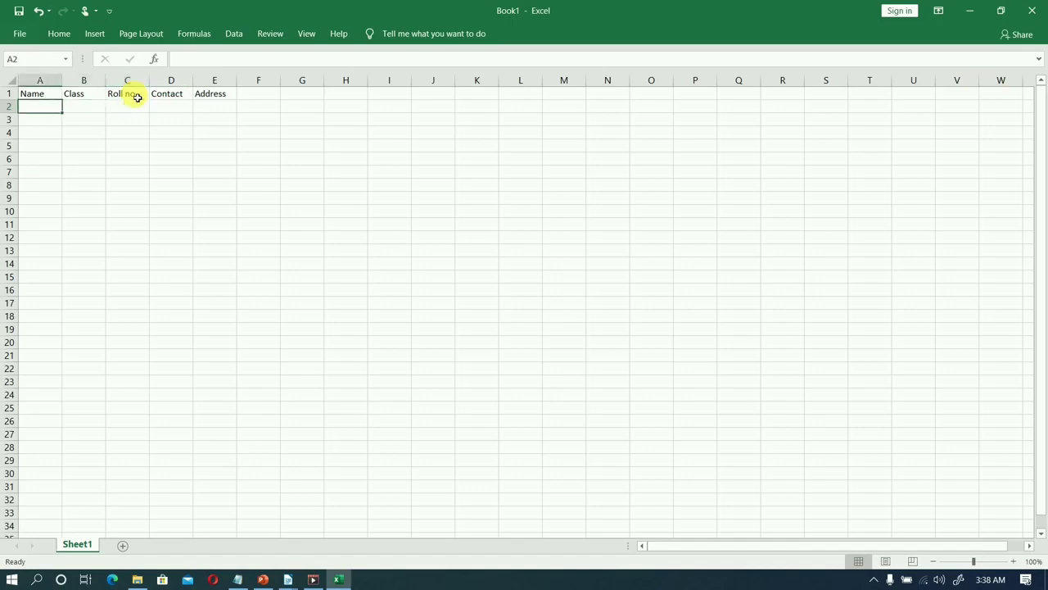
{"action": "type", "text": "Amit"}
{"action": "key", "text": "Tab"}
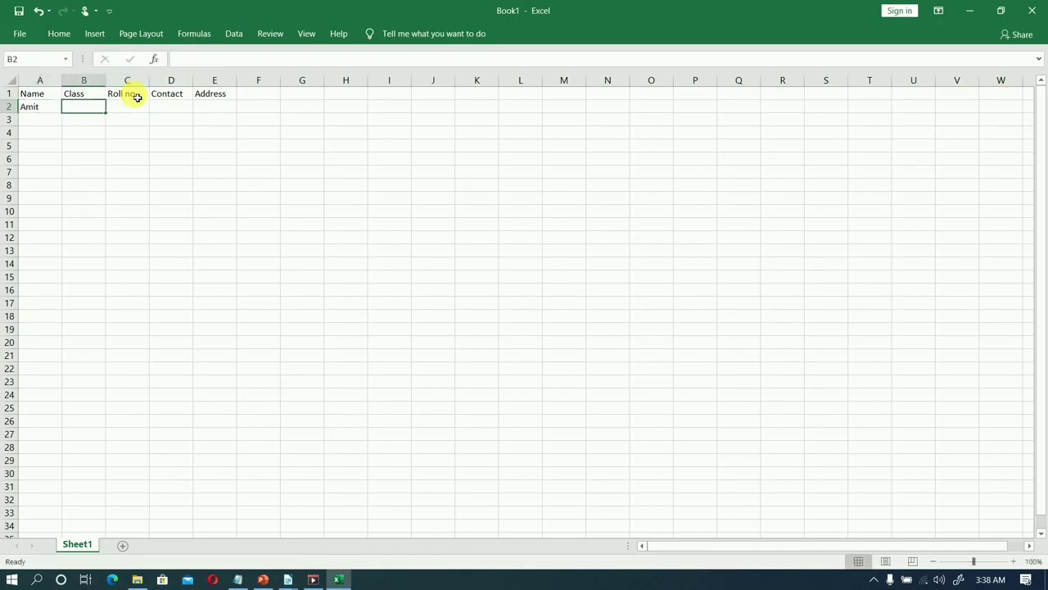
{"action": "type", "text": "X"}
{"action": "key", "text": "Tab"}
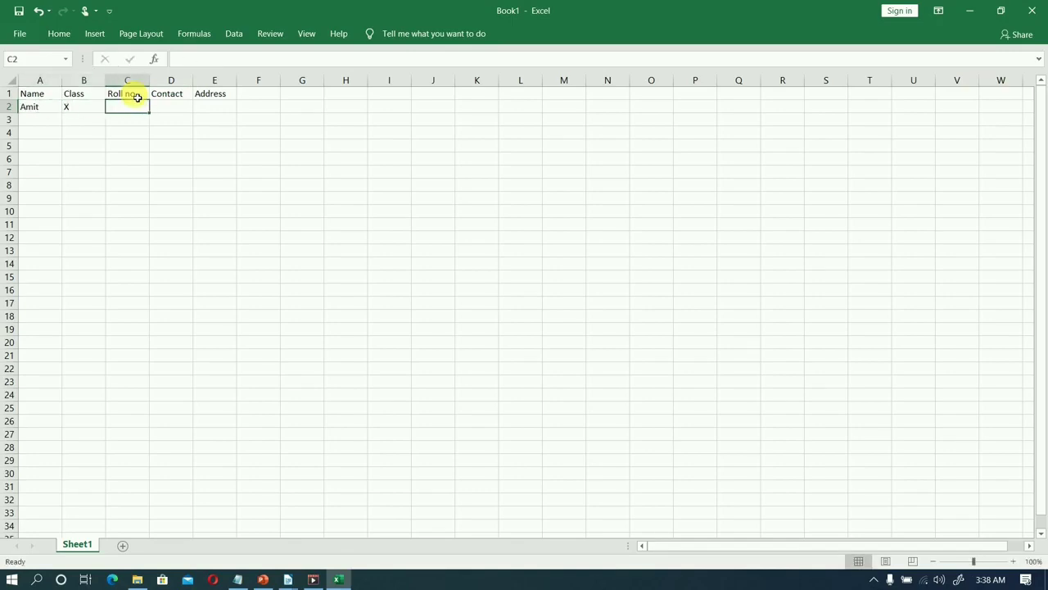
{"action": "type", "text": "A"}
{"action": "key", "text": "BackSpace"}
{"action": "type", "text": "1101"}
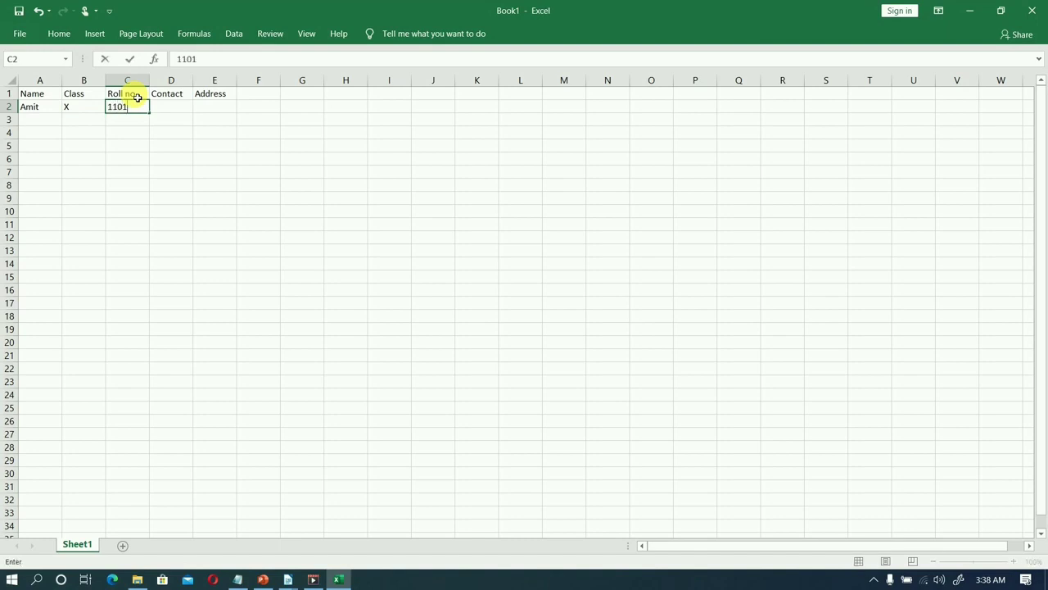
Complete the first student's record in row 2 with the contact number and the house address.
{"action": "key", "text": "Tab"}
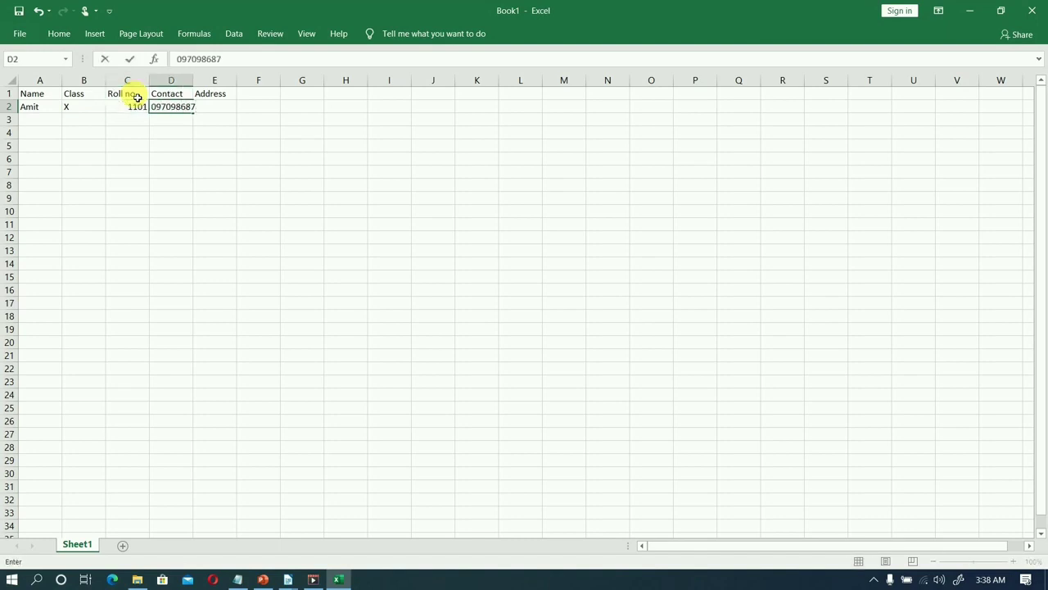
{"action": "key", "text": "Tab"}
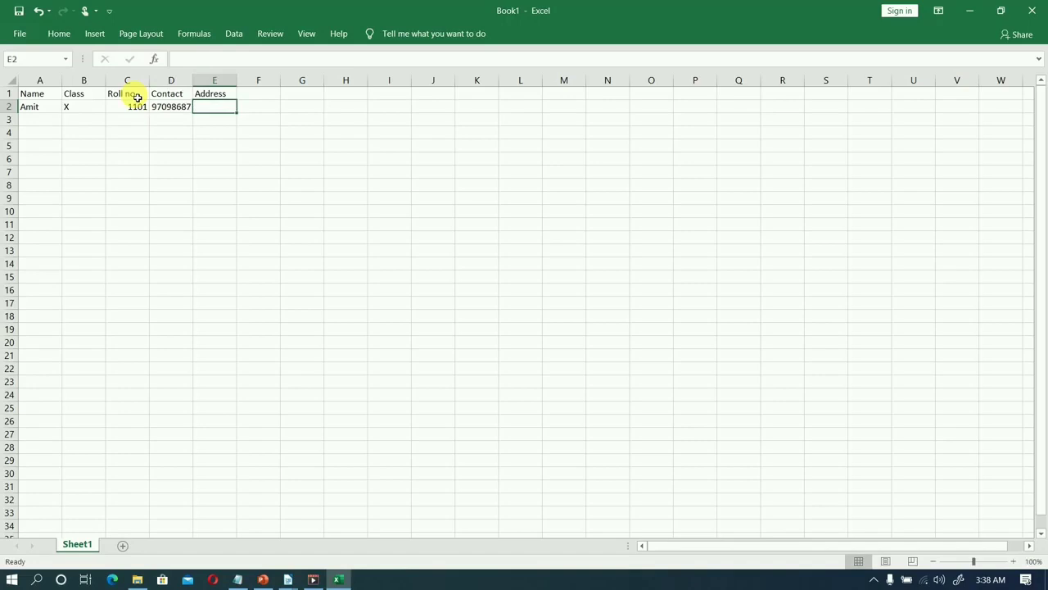
{"action": "type", "text": "hou"}
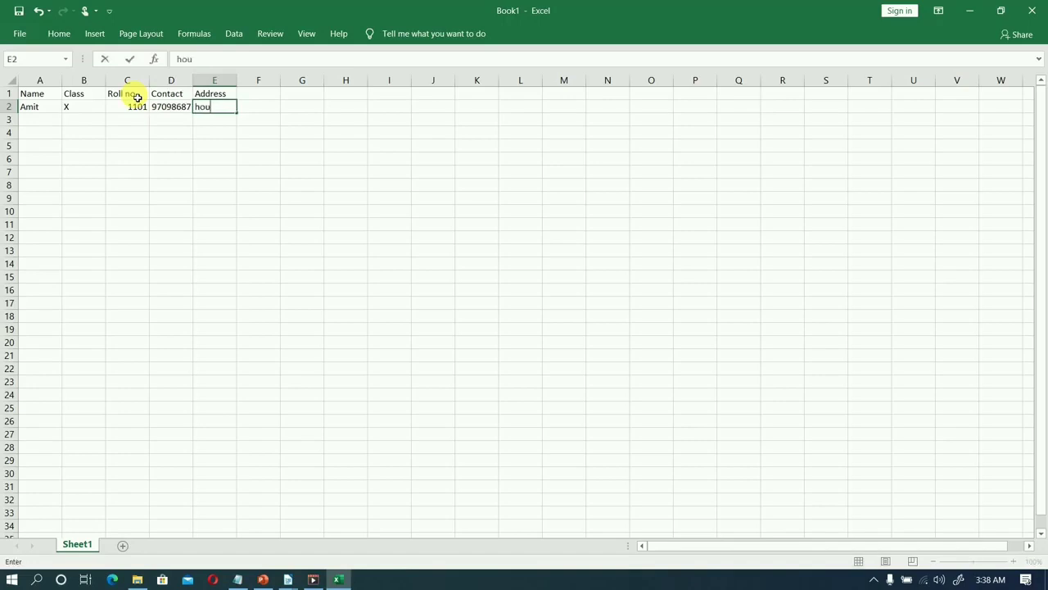
{"action": "type", "text": "se no. 76"}
{"action": "key", "text": "Return"}
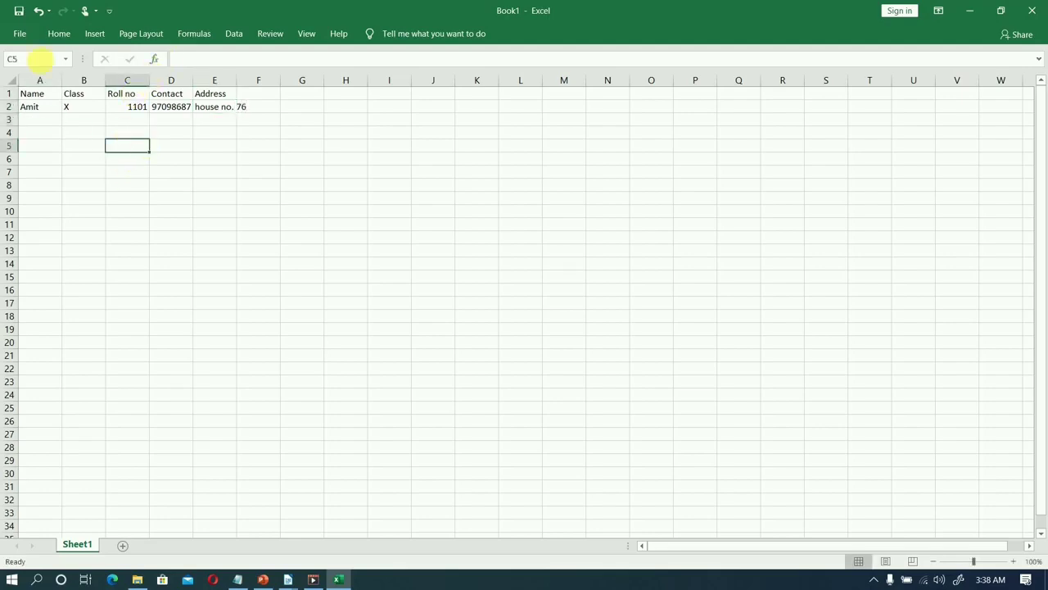
{"action": "left_click", "coordinate": [23, 32]}
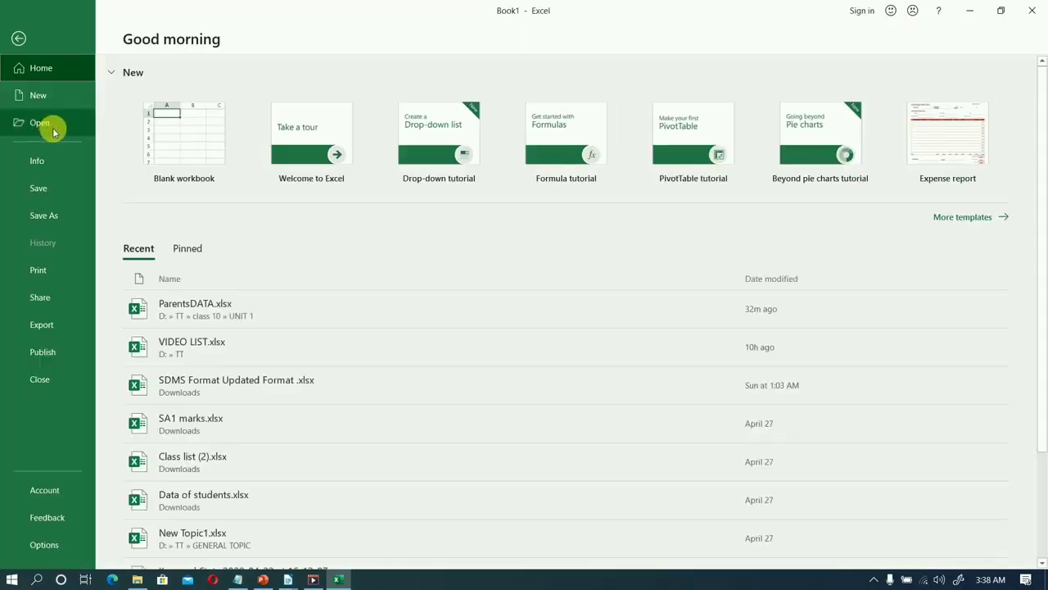
{"action": "left_click", "coordinate": [48, 195]}
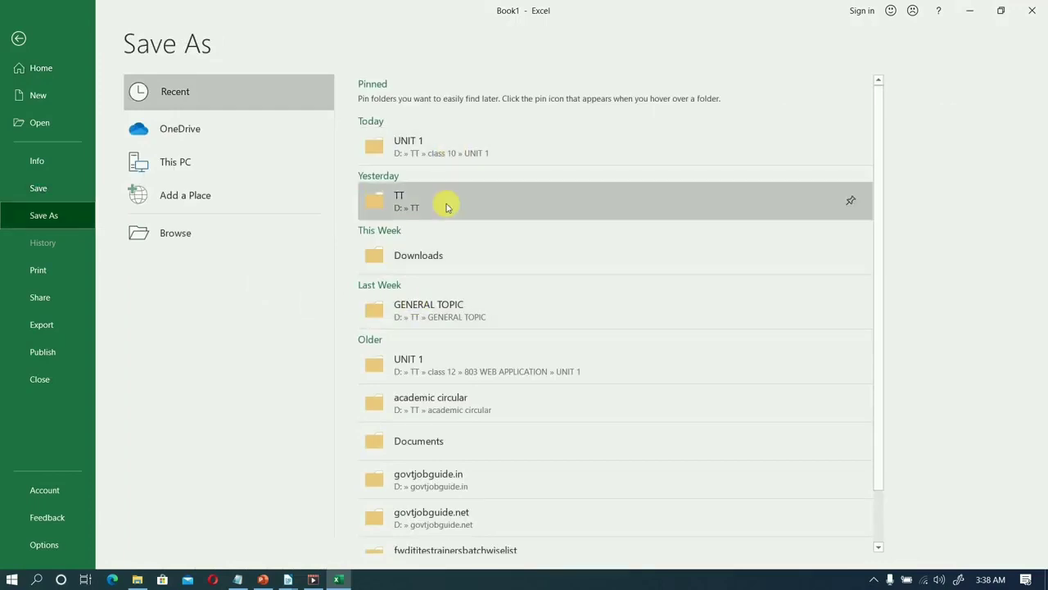
{"action": "left_click", "coordinate": [453, 256]}
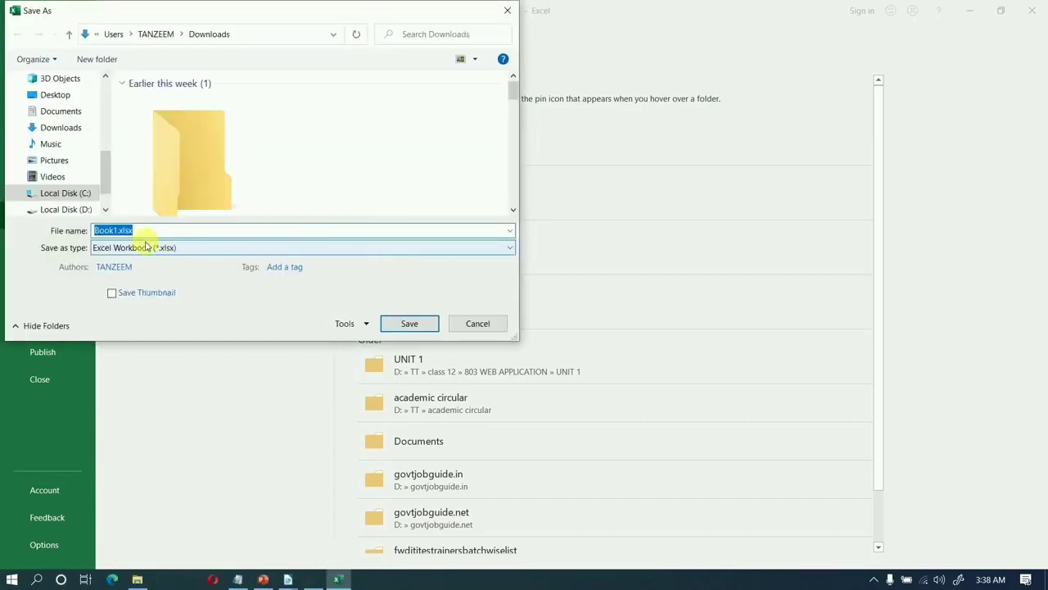
{"action": "left_click", "coordinate": [478, 324]}
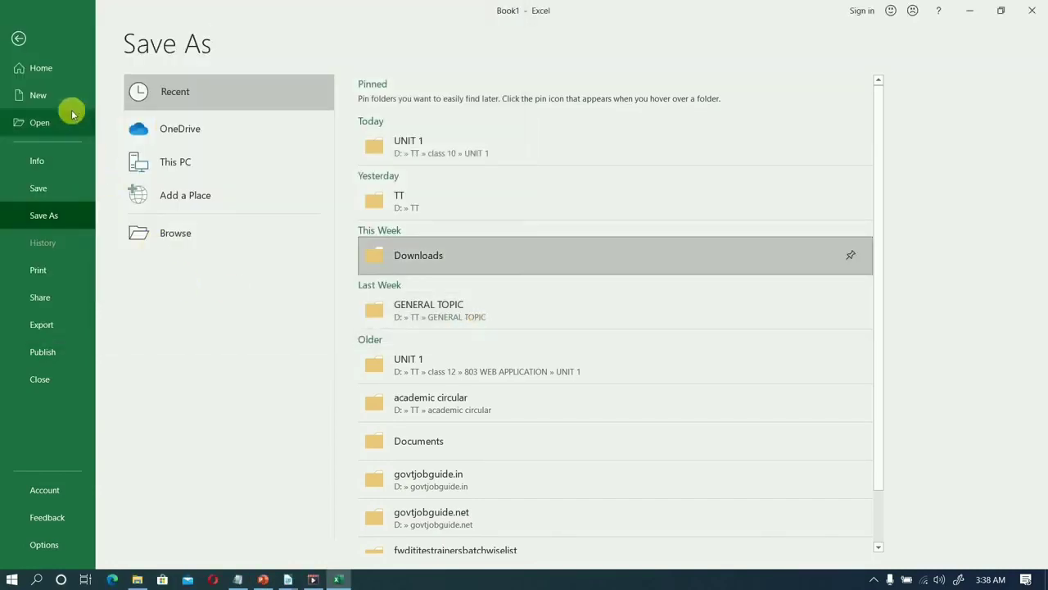
Open the recent workbook ParentsDATA.xlsx and examine its column headings from Father Name to CONTACT NO.
{"action": "left_click", "coordinate": [39, 71]}
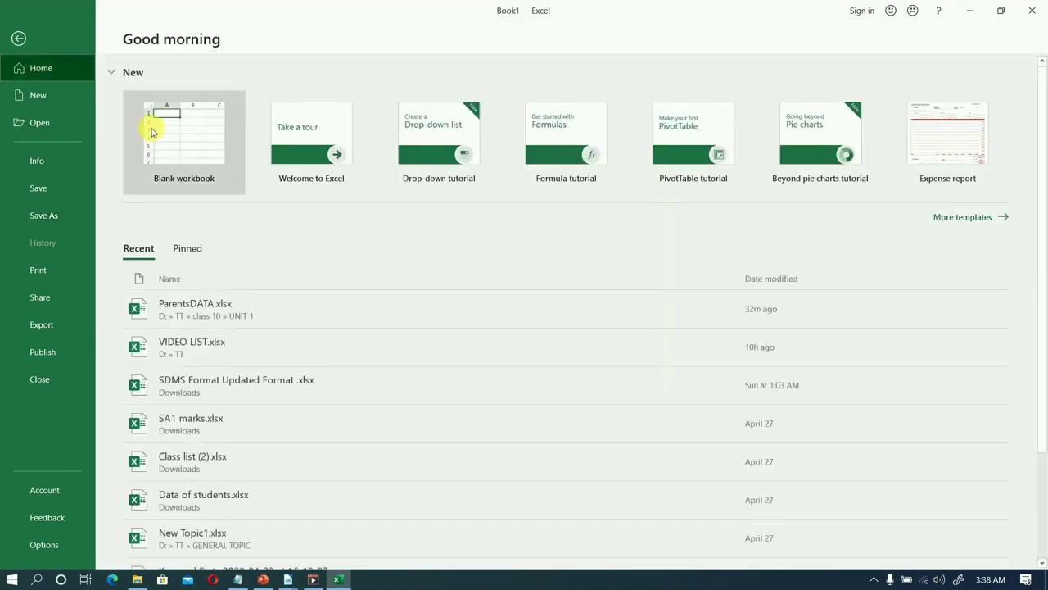
{"action": "left_click", "coordinate": [217, 308]}
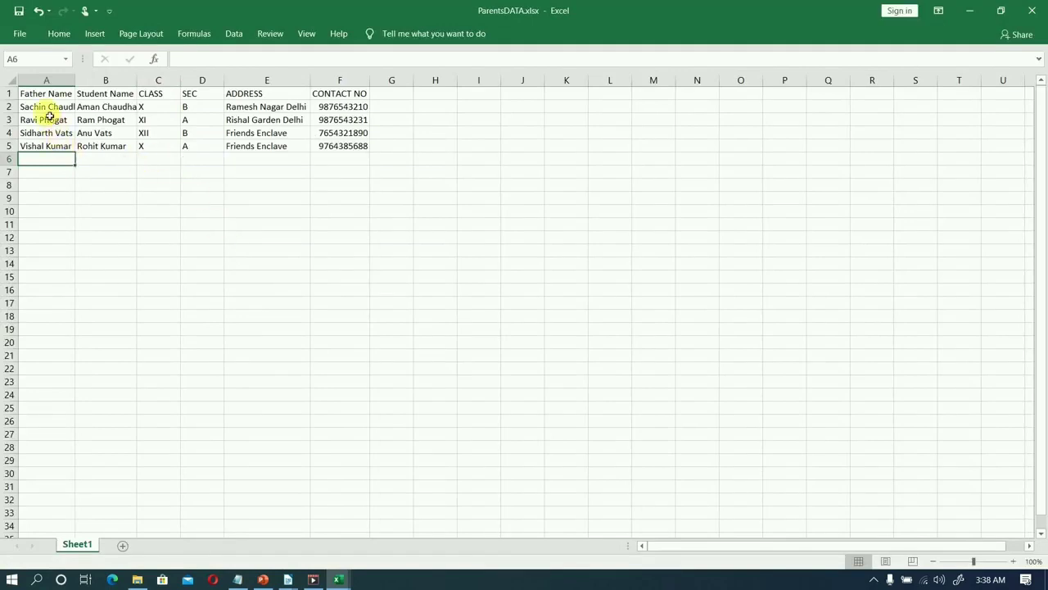
{"action": "key", "text": "Up"}
{"action": "key", "text": "Up"}
{"action": "key", "text": "Up"}
{"action": "key", "text": "Up"}
{"action": "key", "text": "Up"}
{"action": "key", "text": "Down"}
{"action": "key", "text": "Up"}
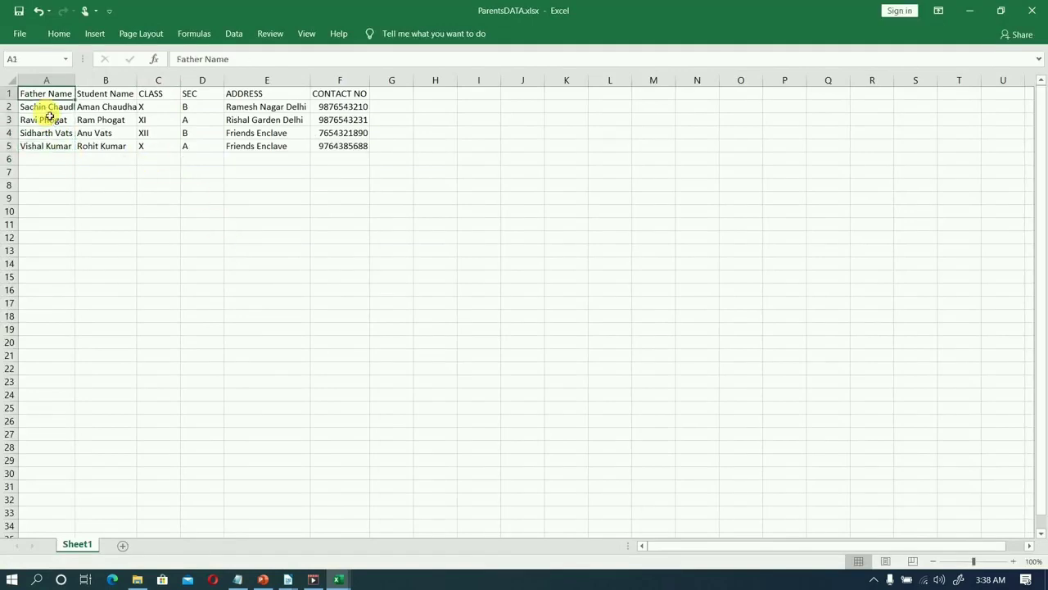
{"action": "key", "text": "Right"}
{"action": "key", "text": "Right"}
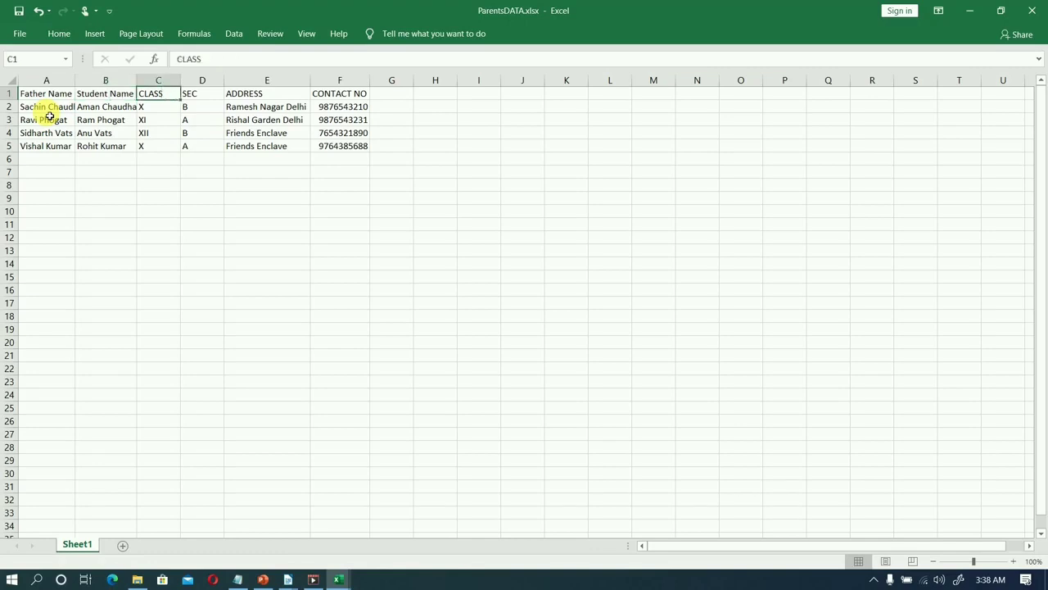
{"action": "key", "text": "Right"}
{"action": "key", "text": "Right"}
{"action": "key", "text": "Right"}
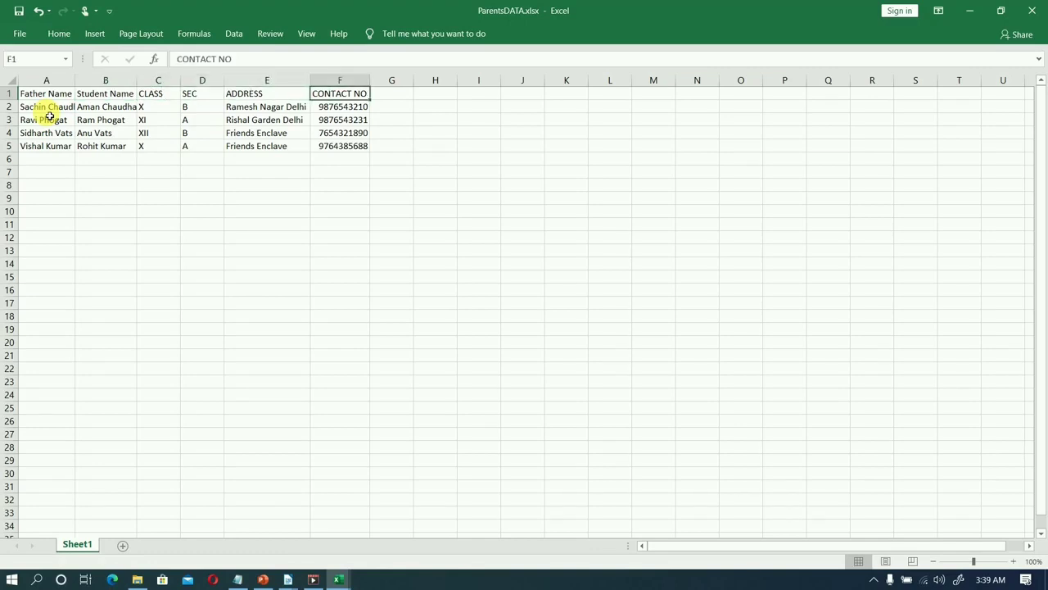
Look through the Father Name entries in the parents' records and close the ParentsDATA workbook.
{"action": "key", "text": "Left"}
{"action": "key", "text": "Left"}
{"action": "key", "text": "Left"}
{"action": "key", "text": "Left"}
{"action": "key", "text": "Left"}
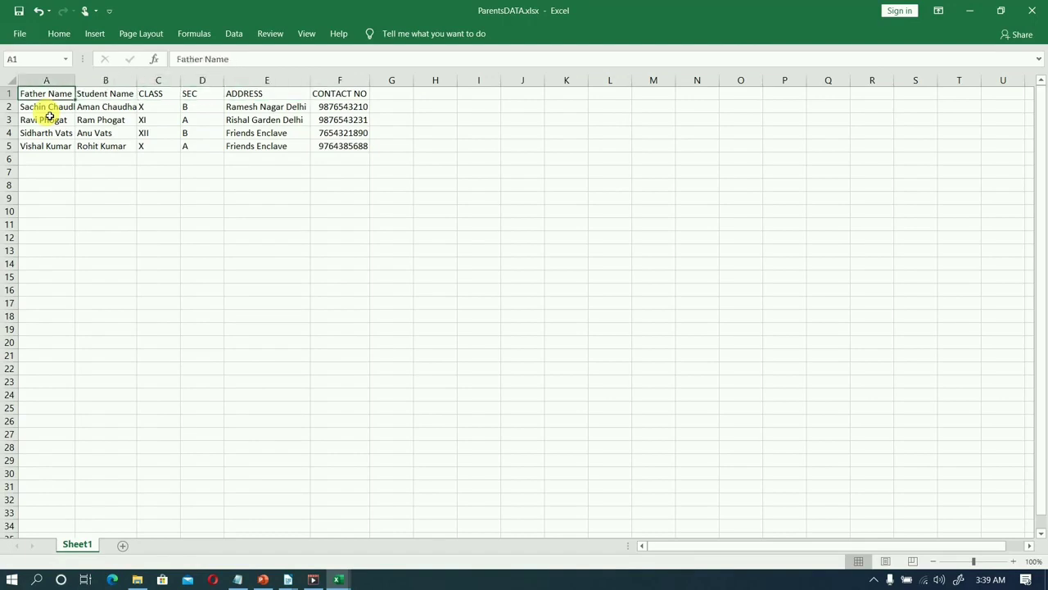
{"action": "key", "text": "Down"}
{"action": "key", "text": "Down"}
{"action": "key", "text": "Down"}
{"action": "key", "text": "Down"}
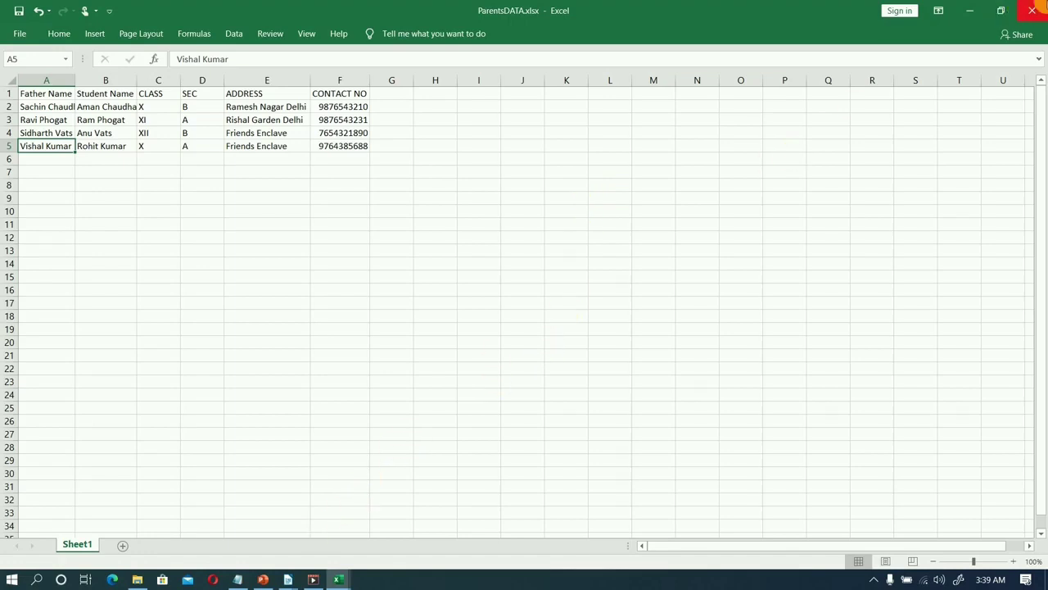
{"action": "left_click", "coordinate": [1033, 8]}
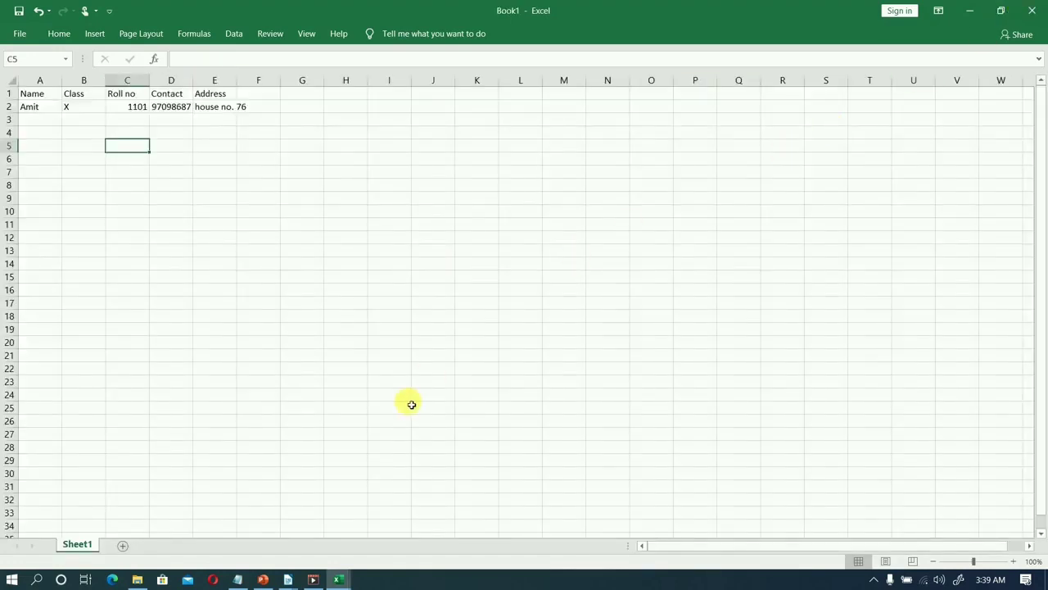
Switch to the blank Untitled 1 document in LibreOffice Writer and start the Mail Merge Wizard.
{"action": "mouse_move", "coordinate": [290, 578]}
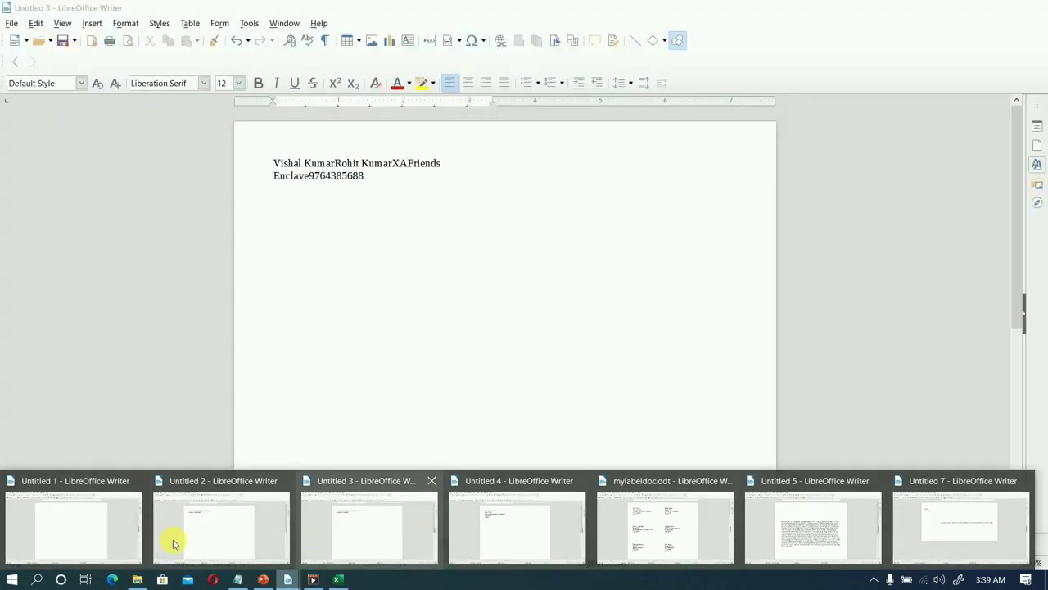
{"action": "left_click", "coordinate": [113, 536]}
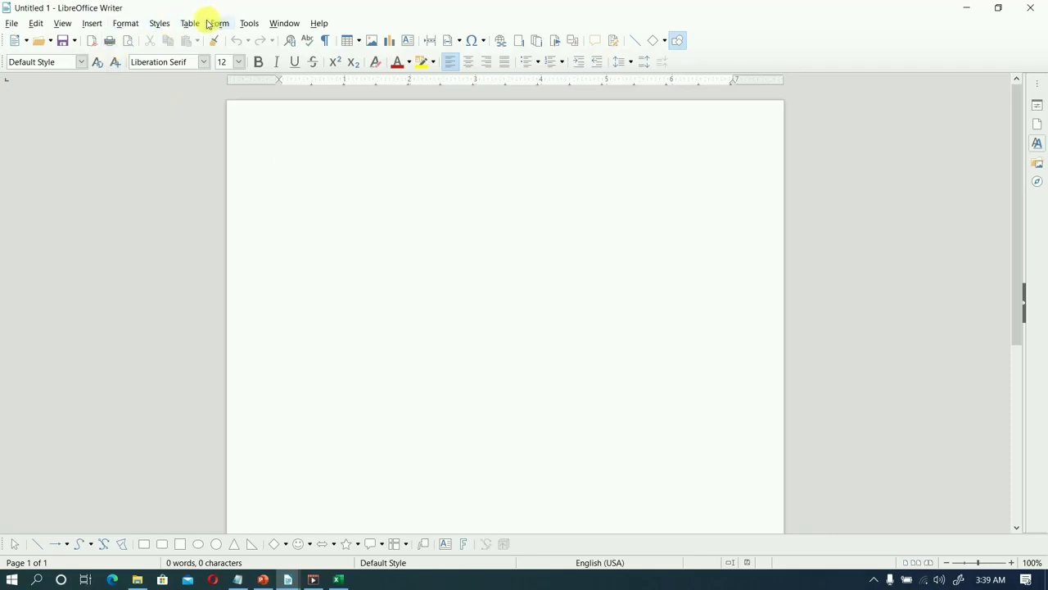
{"action": "left_click", "coordinate": [248, 24]}
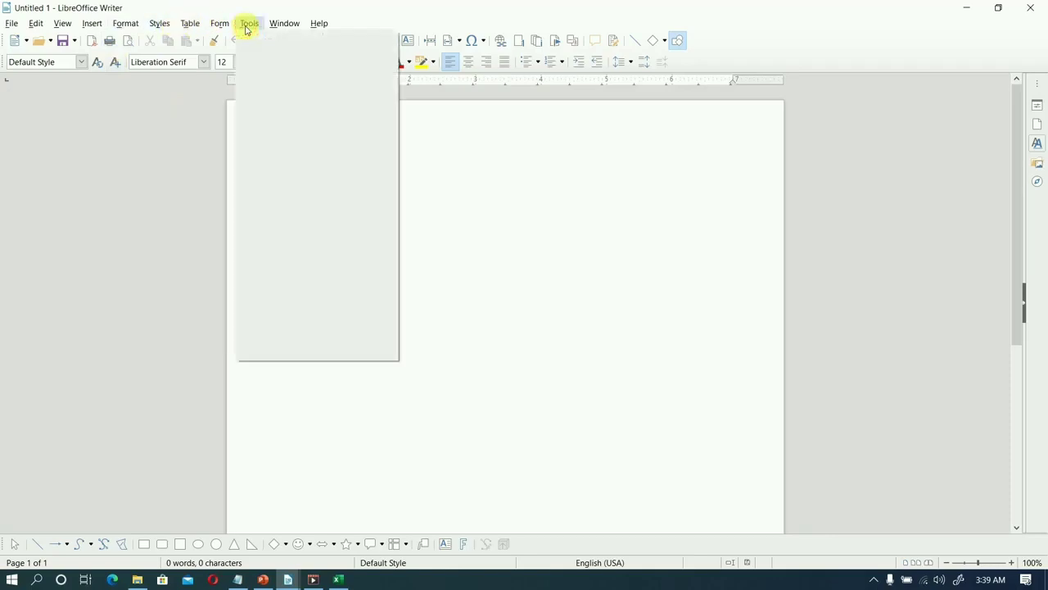
{"action": "left_click", "coordinate": [302, 225]}
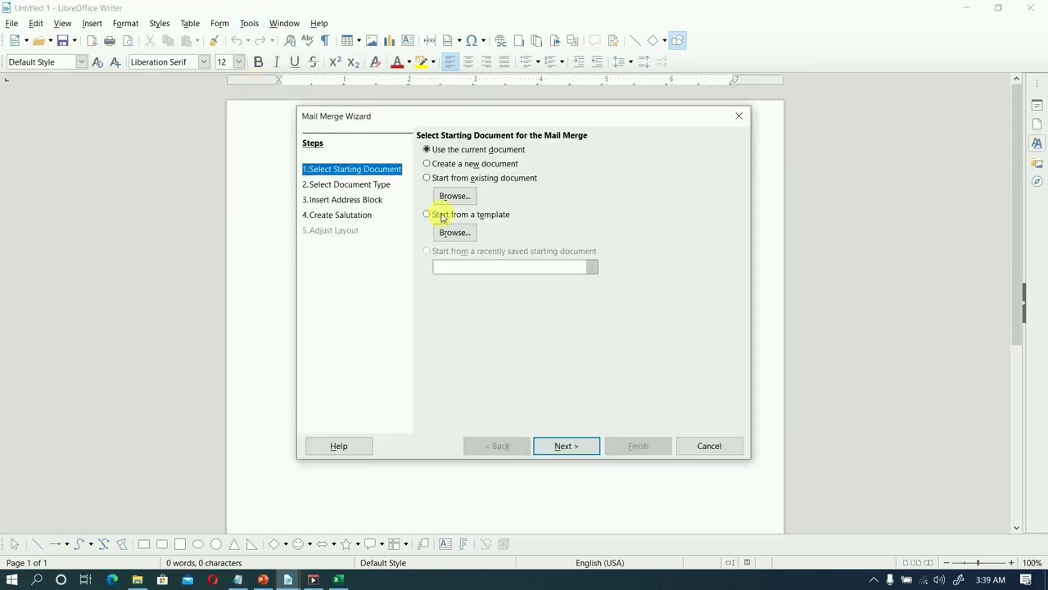
{"action": "left_click", "coordinate": [448, 154]}
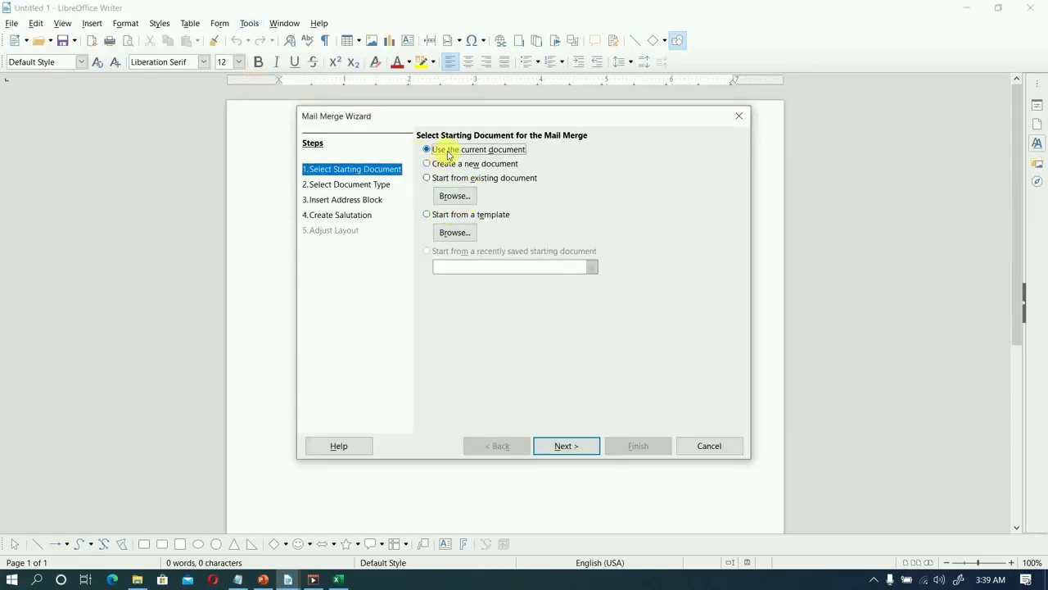
{"action": "left_click", "coordinate": [452, 216]}
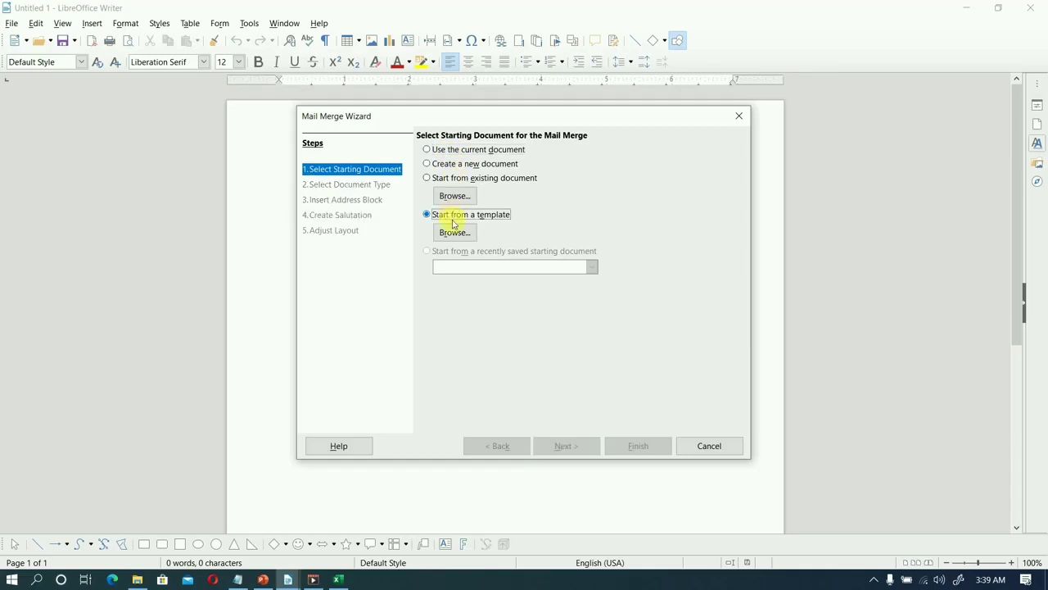
{"action": "left_click", "coordinate": [456, 233]}
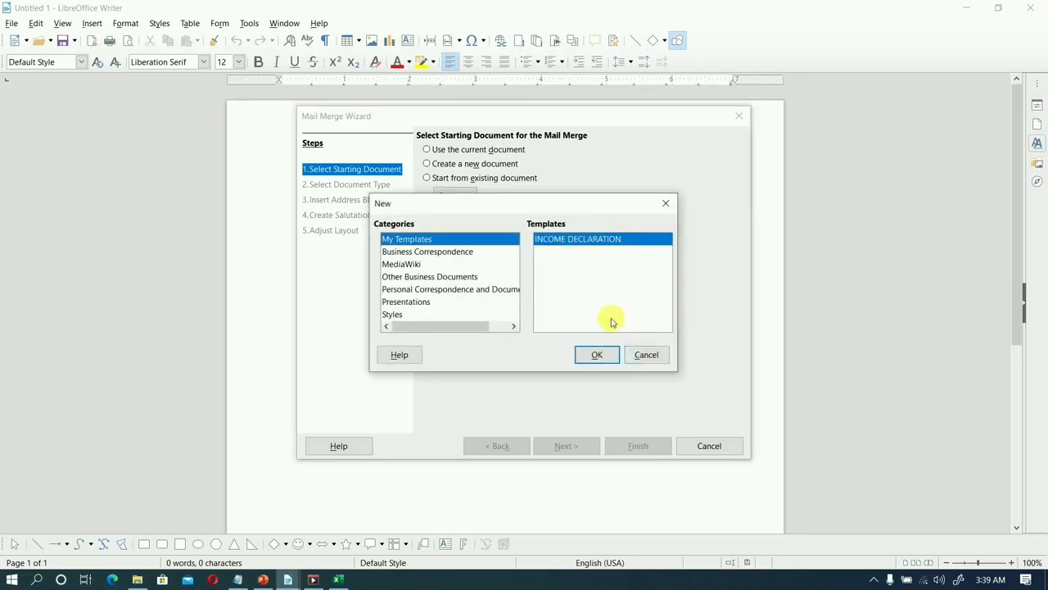
{"action": "left_click", "coordinate": [647, 356]}
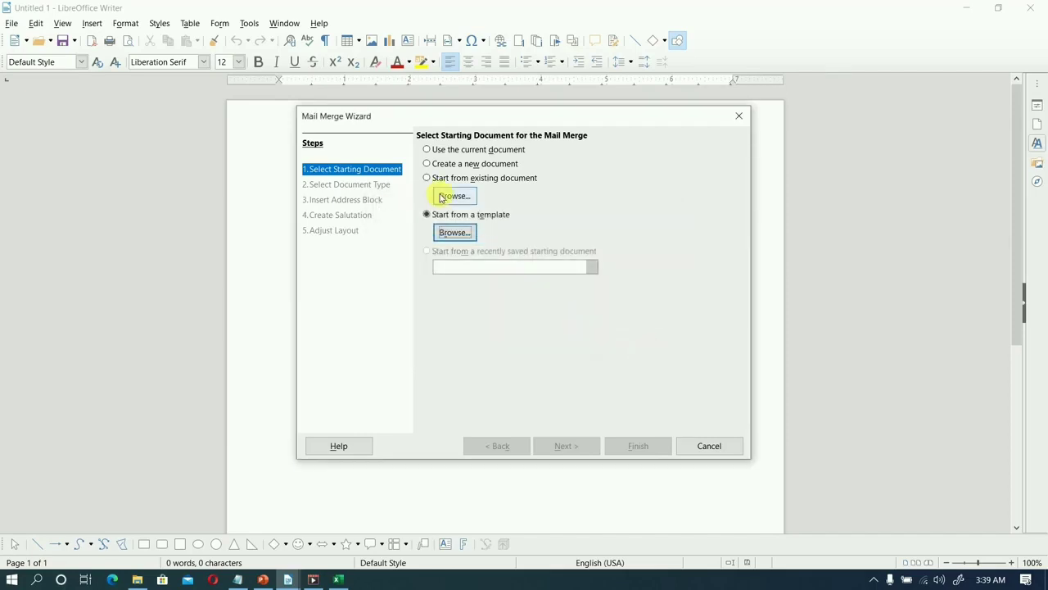
Use the current document as the mail merge starting document and accept Letter as the document type.
{"action": "left_click", "coordinate": [461, 153]}
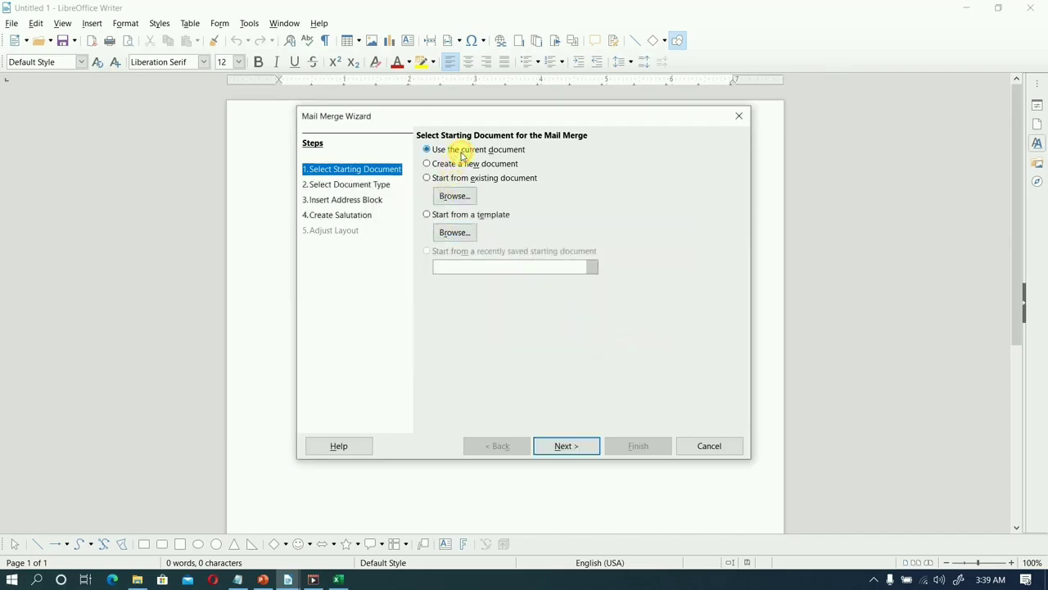
{"action": "left_click", "coordinate": [581, 454]}
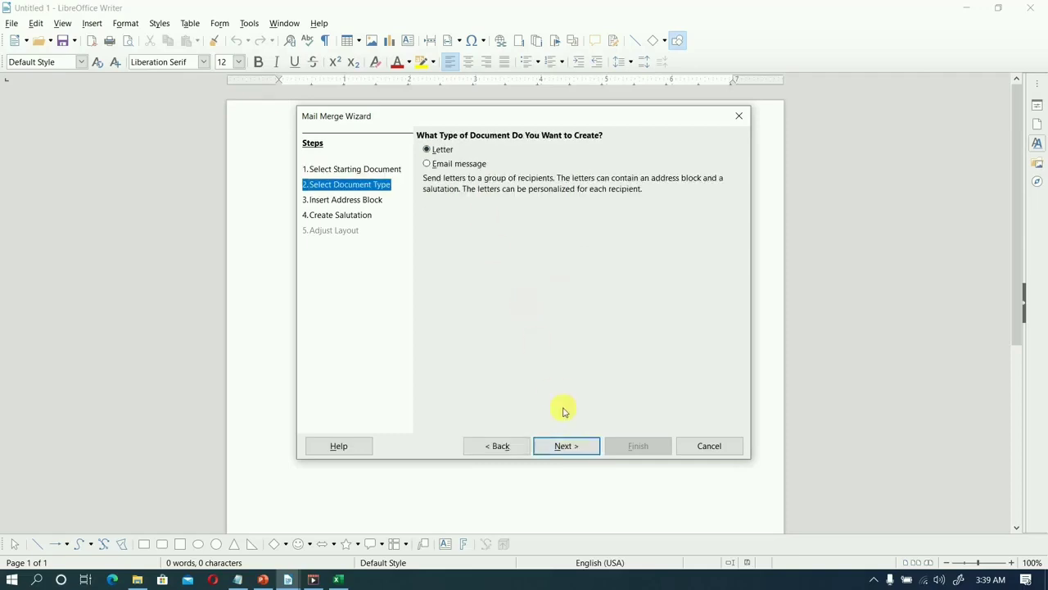
{"action": "left_click", "coordinate": [566, 447]}
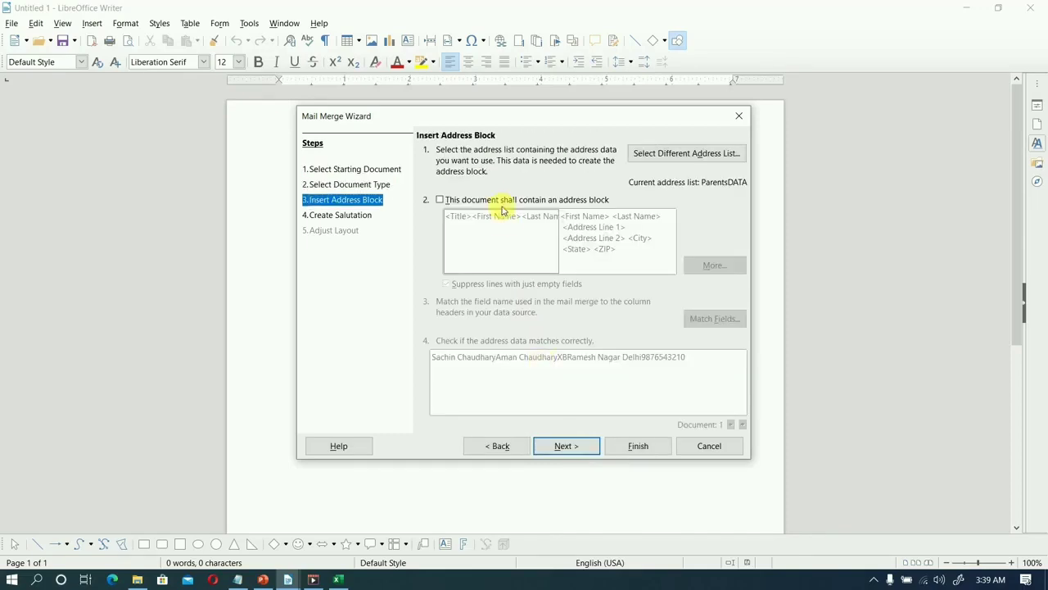
Open the list of available address lists and select ParentsDATA with table Sheet1 as the recipient source.
{"action": "left_click", "coordinate": [690, 156]}
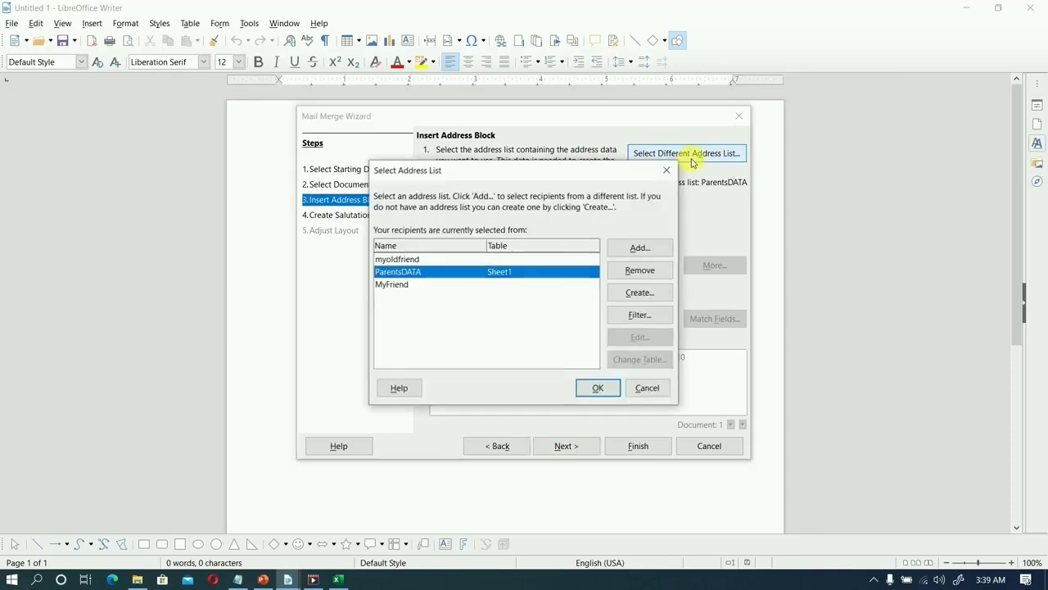
{"action": "left_click", "coordinate": [401, 261]}
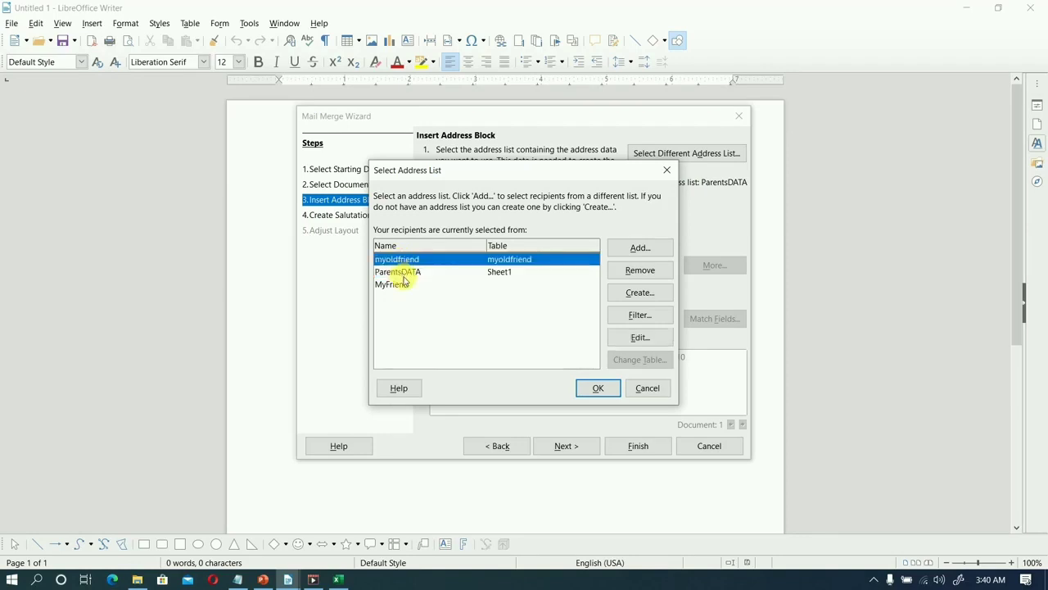
{"action": "left_click", "coordinate": [402, 285]}
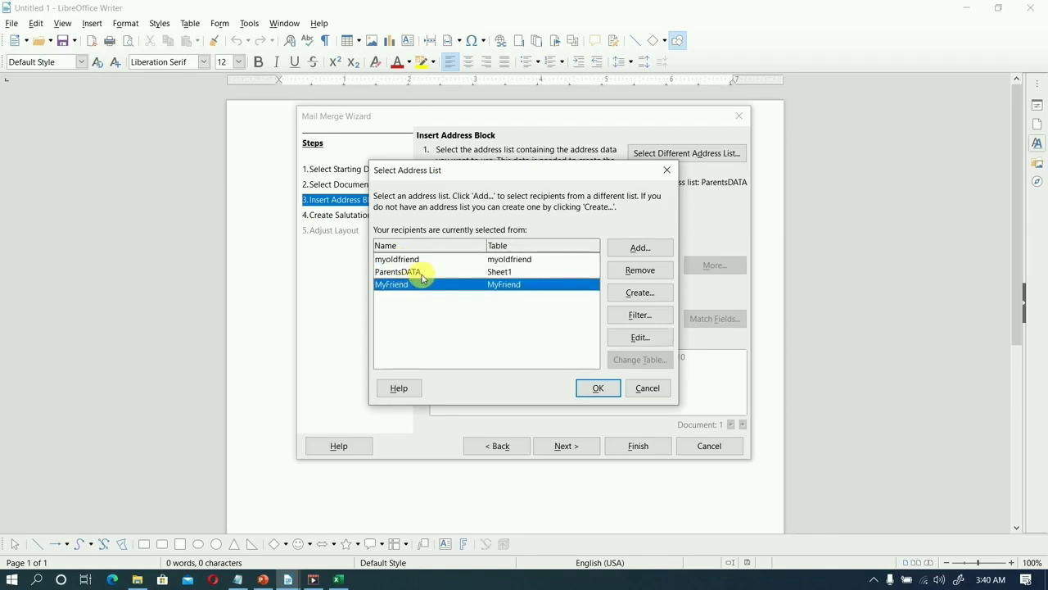
{"action": "left_click", "coordinate": [421, 274]}
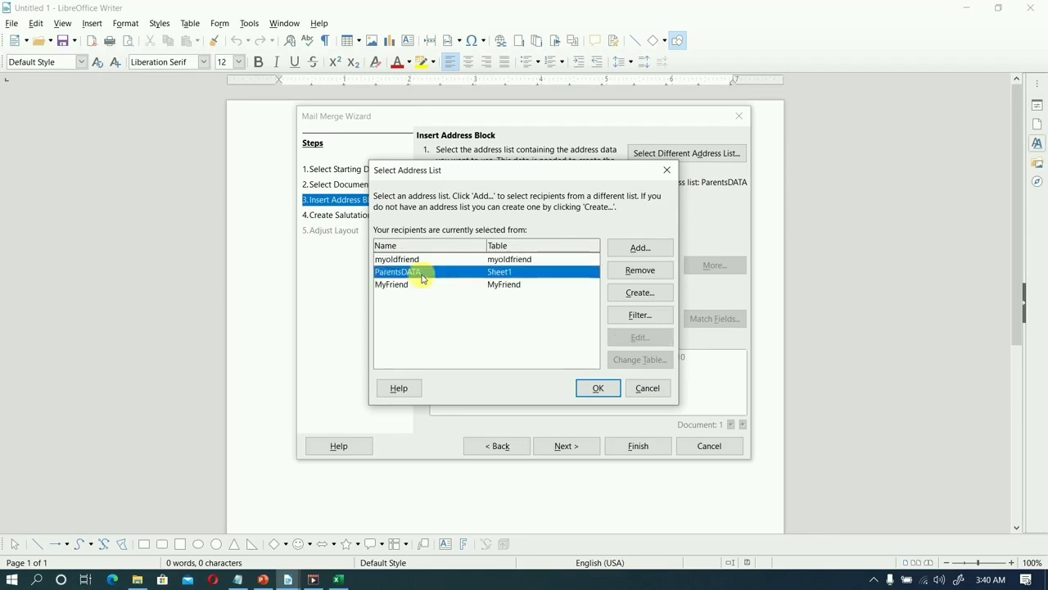
{"action": "left_click", "coordinate": [640, 317]}
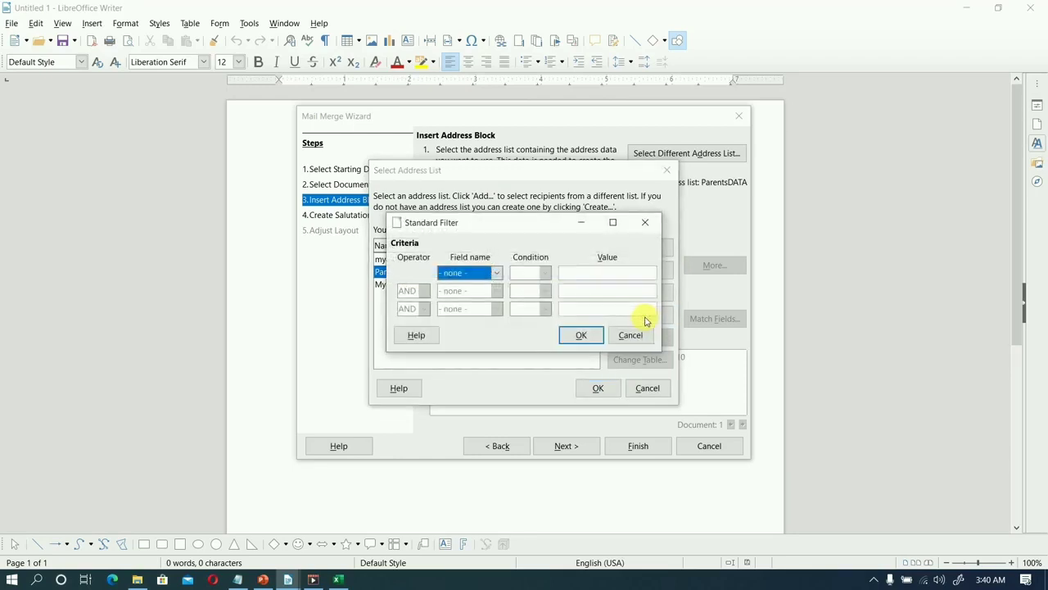
{"action": "left_click", "coordinate": [481, 277]}
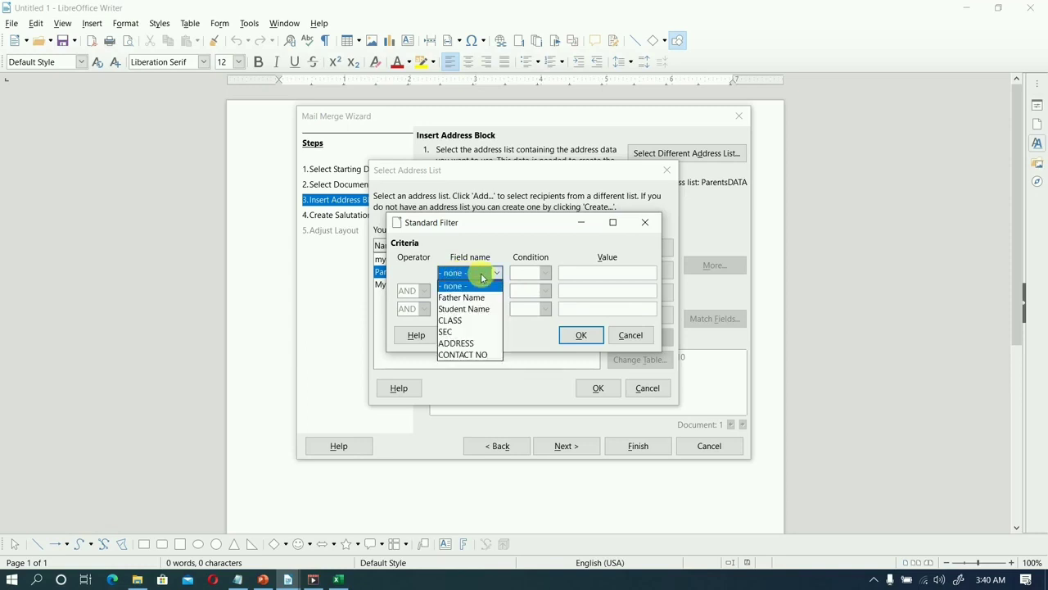
{"action": "left_click", "coordinate": [474, 322]}
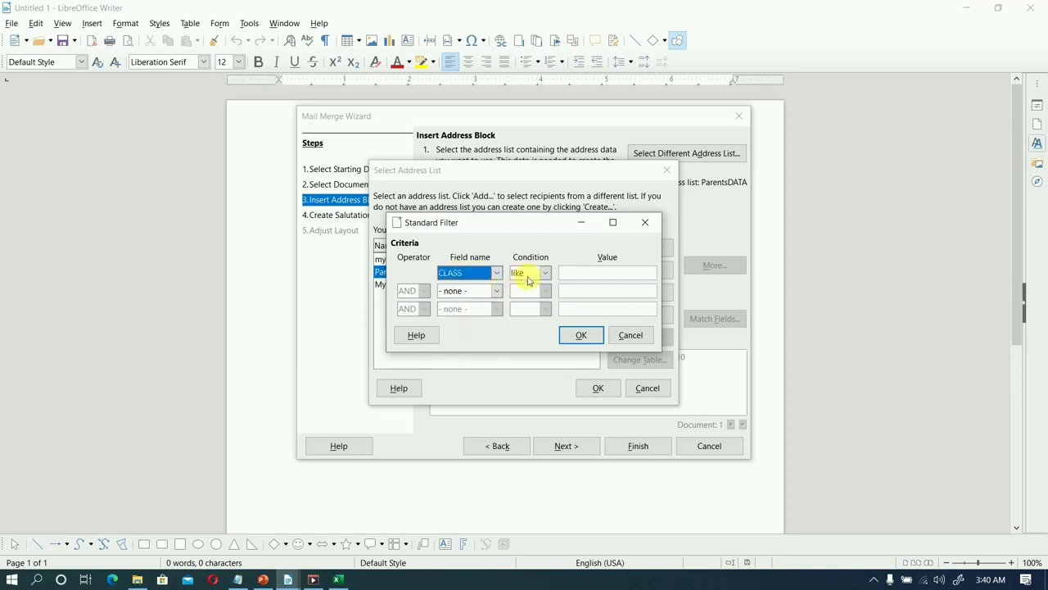
{"action": "left_click", "coordinate": [591, 275]}
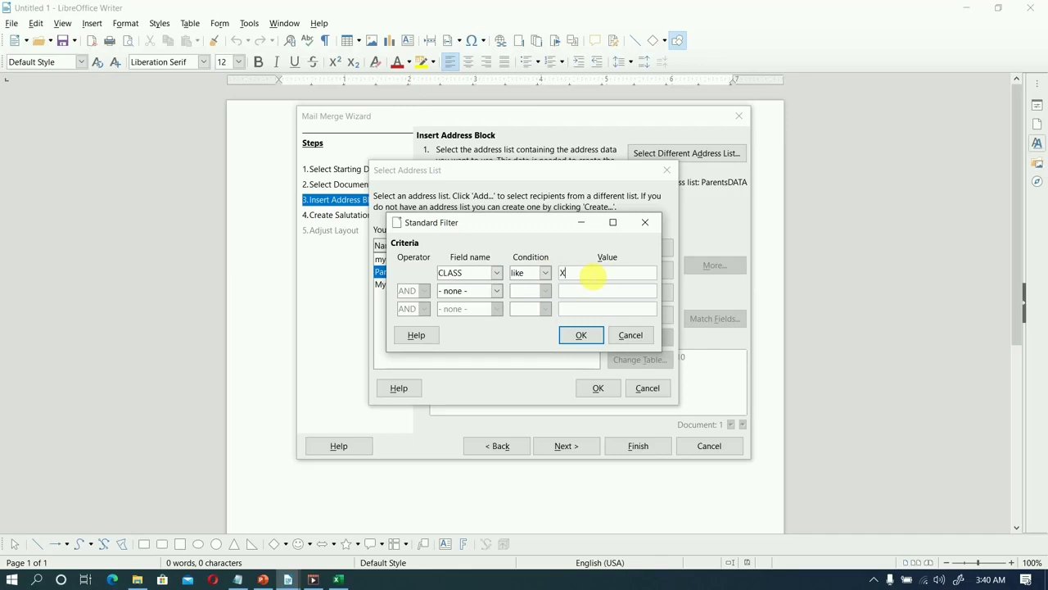
{"action": "left_click", "coordinate": [623, 335]}
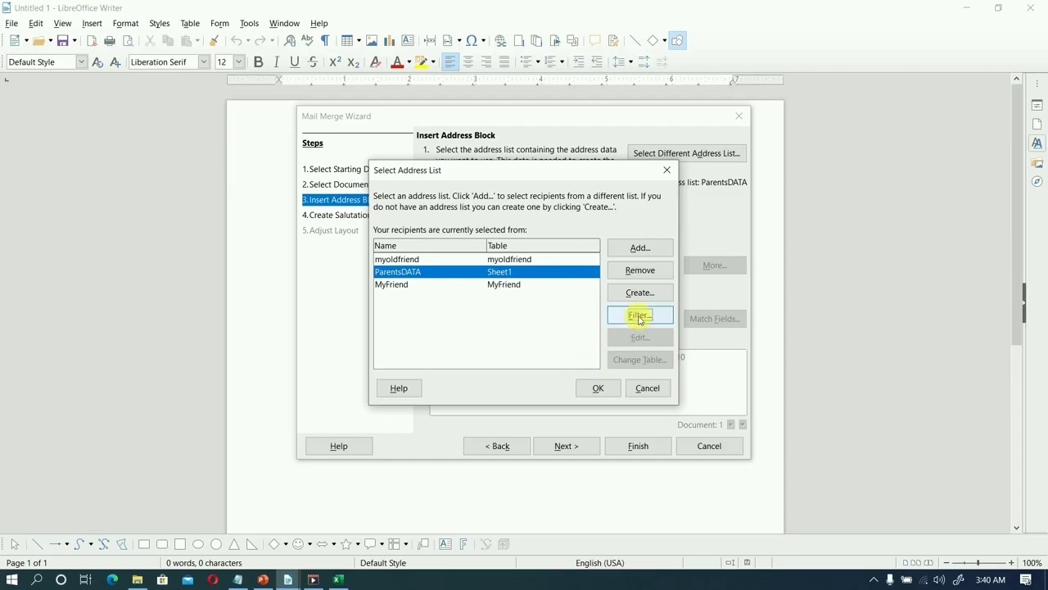
{"action": "left_click", "coordinate": [640, 318]}
{"action": "left_click", "coordinate": [629, 336]}
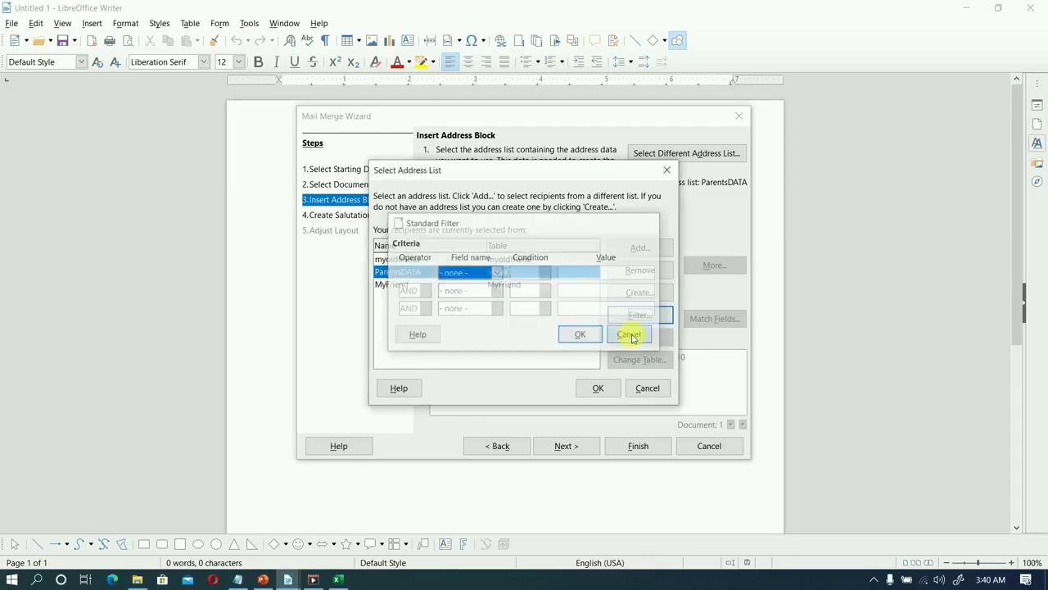
Confirm ParentsDATA as the address list, include an address block in the letter, and choose the single-line layout starting with Title and First Name.
{"action": "left_click", "coordinate": [602, 389]}
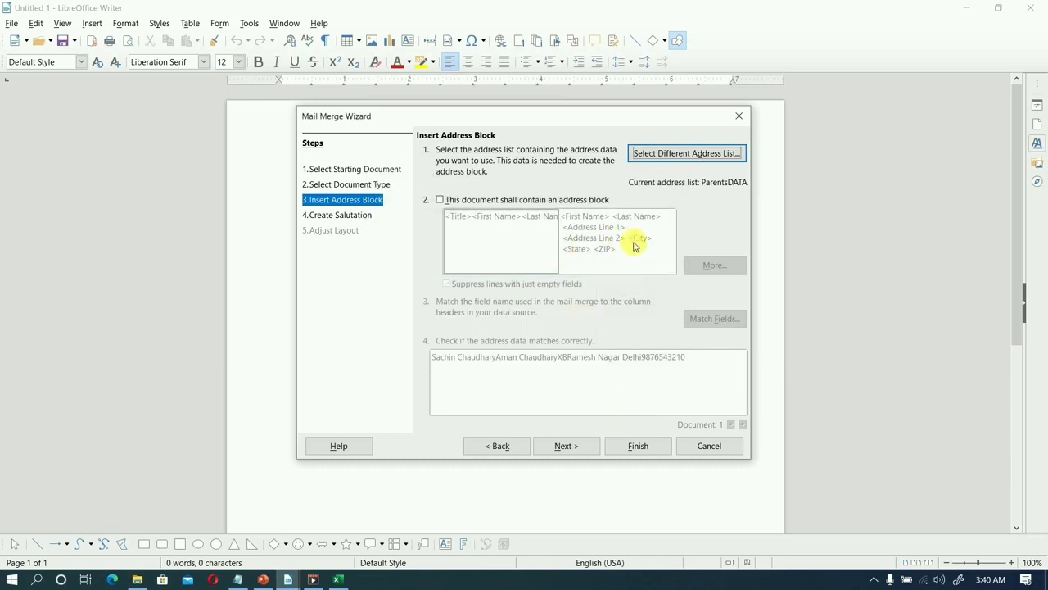
{"action": "left_click", "coordinate": [486, 200]}
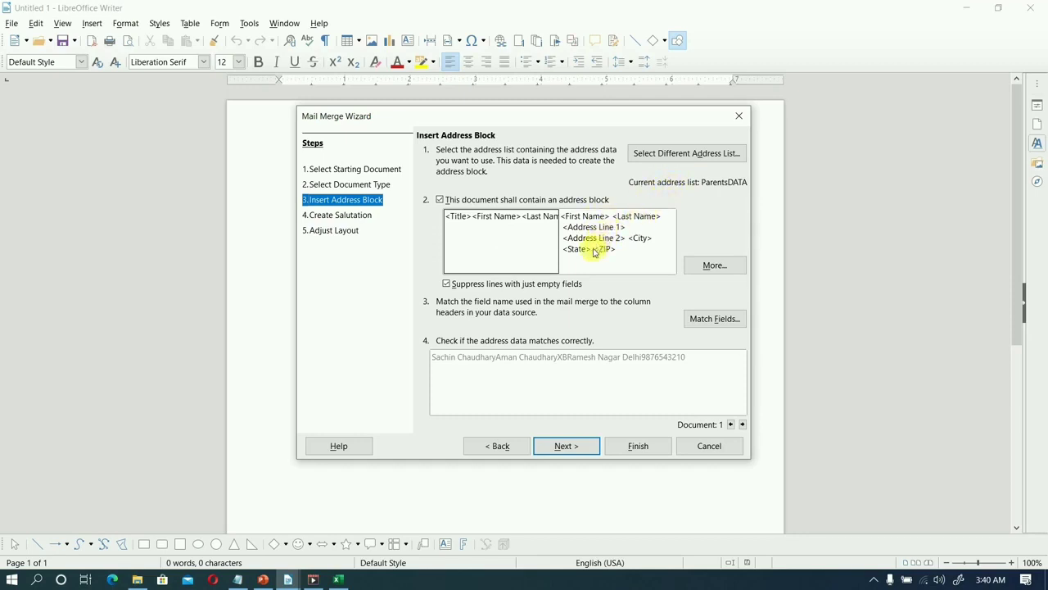
{"action": "left_click", "coordinate": [705, 271]}
{"action": "left_click", "coordinate": [520, 273]}
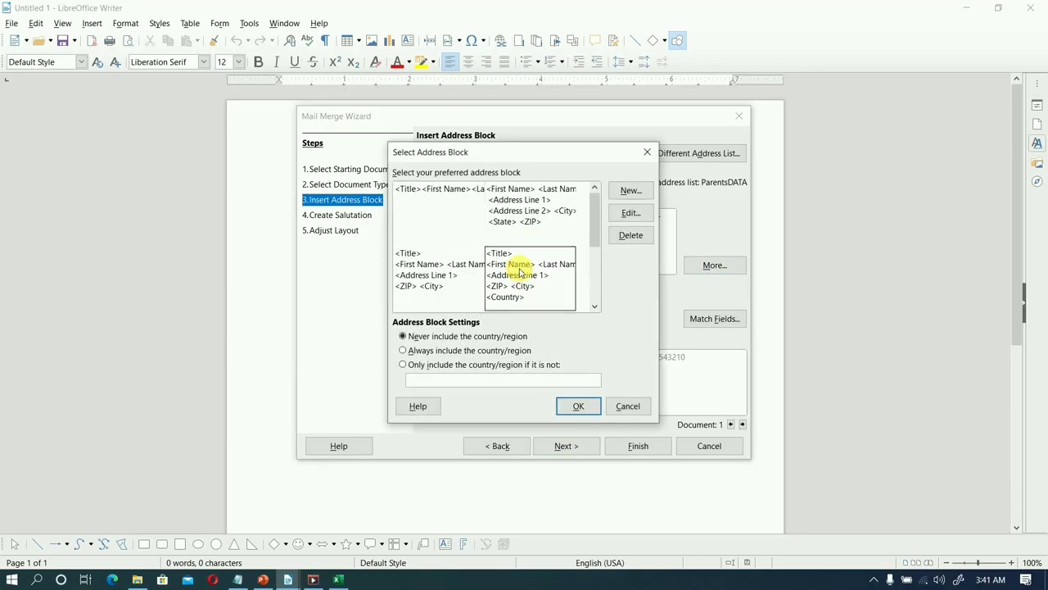
{"action": "left_click", "coordinate": [401, 221]}
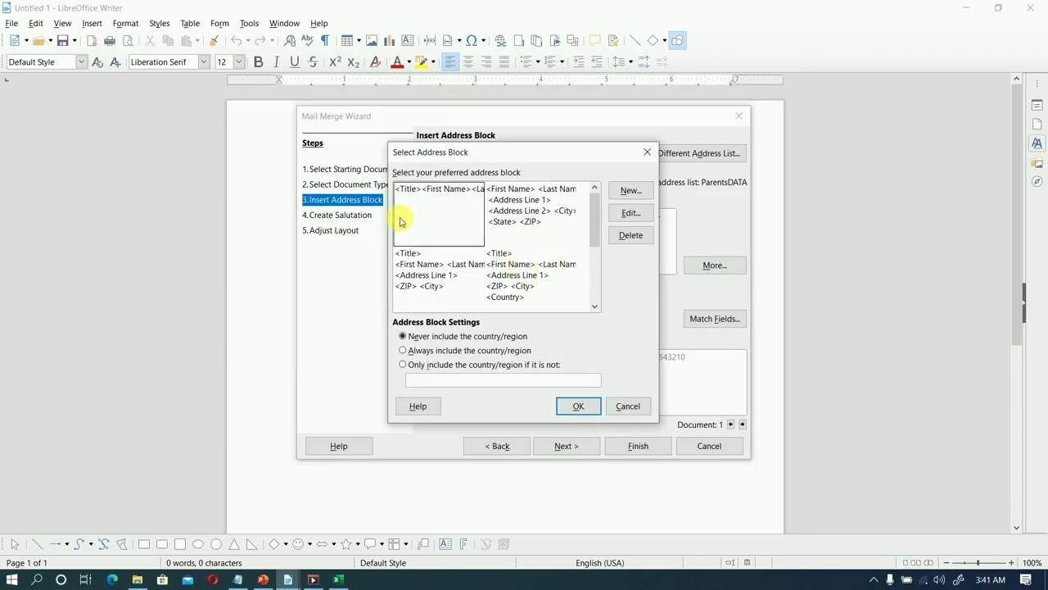
{"action": "left_click", "coordinate": [629, 194]}
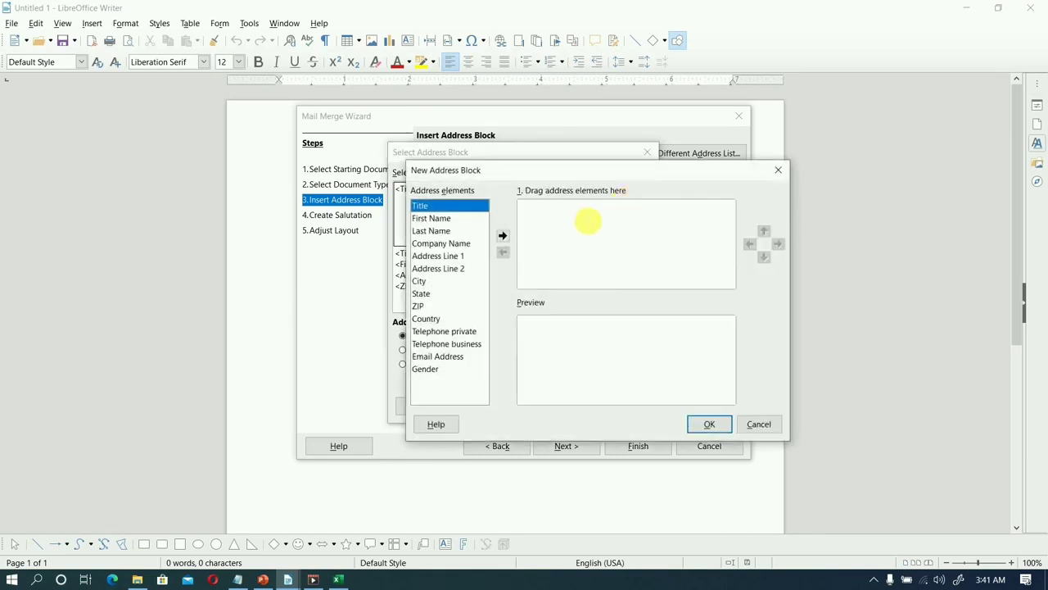
{"action": "left_click", "coordinate": [546, 212]}
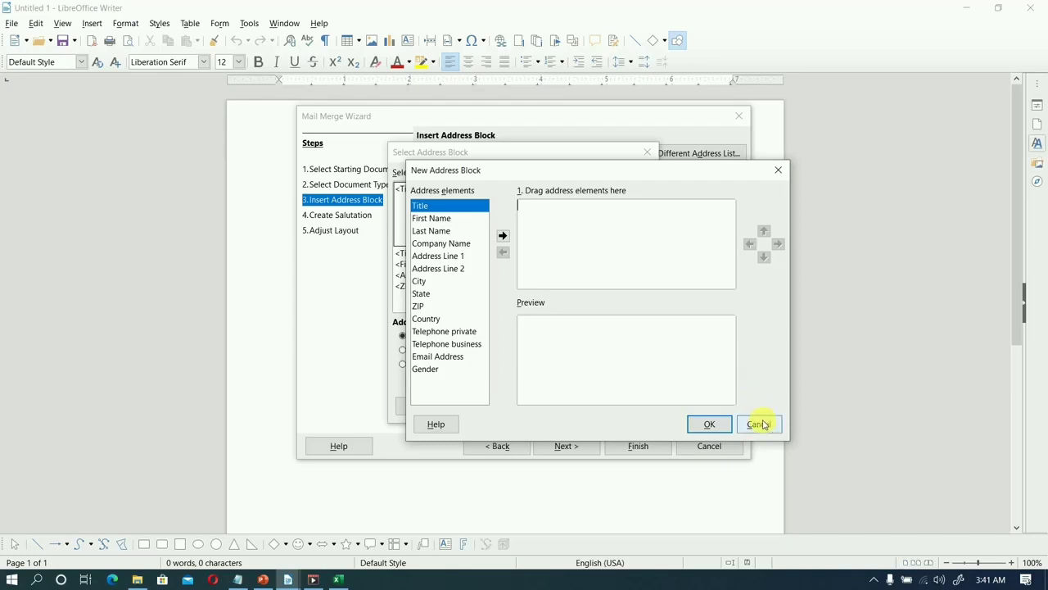
{"action": "left_click", "coordinate": [760, 425]}
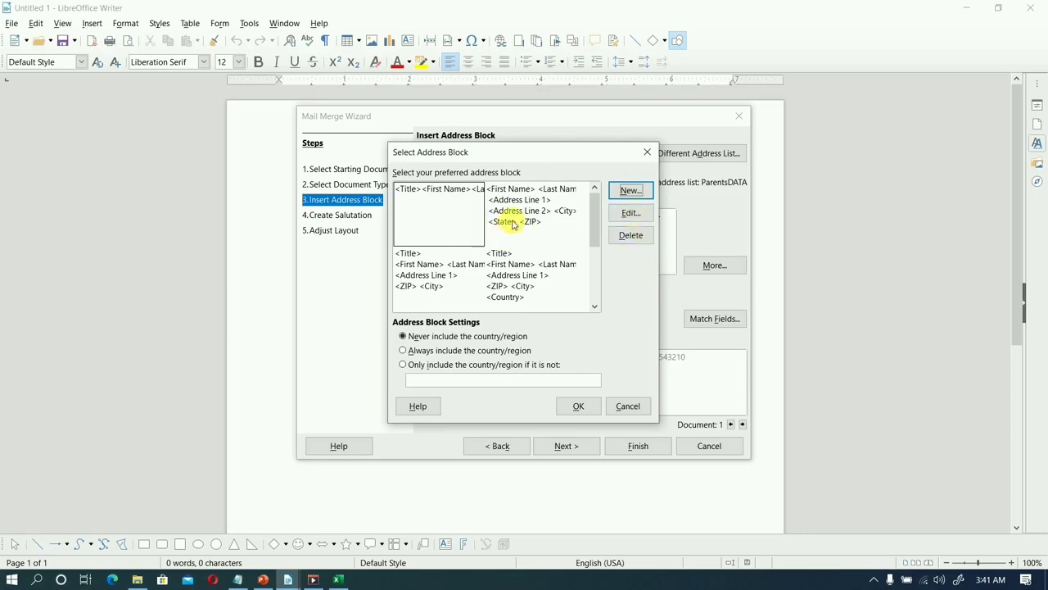
{"action": "left_click", "coordinate": [630, 213]}
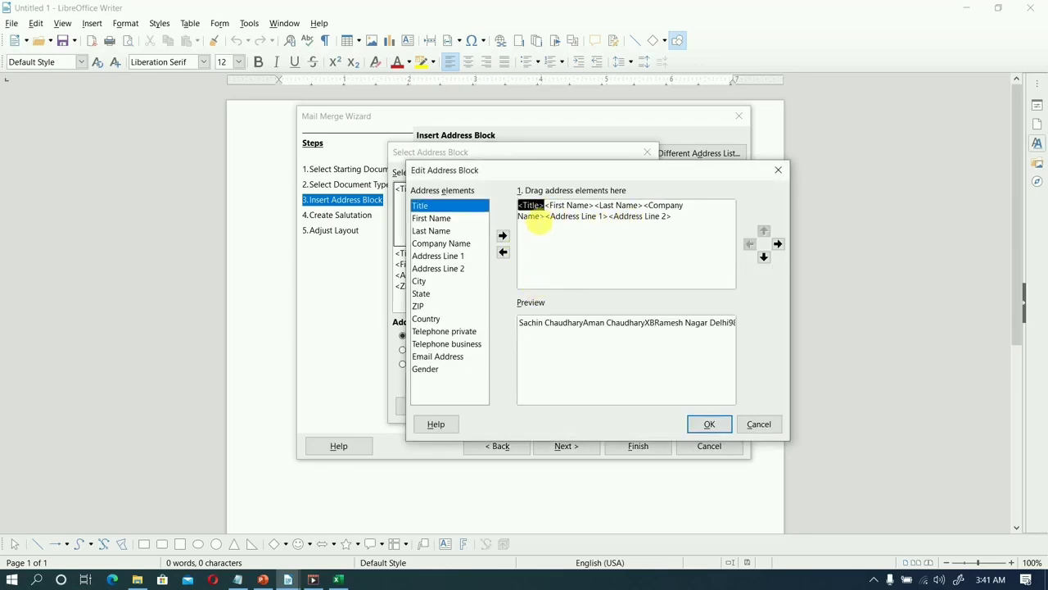
{"action": "left_click", "coordinate": [534, 216]}
{"action": "left_click", "coordinate": [533, 209]}
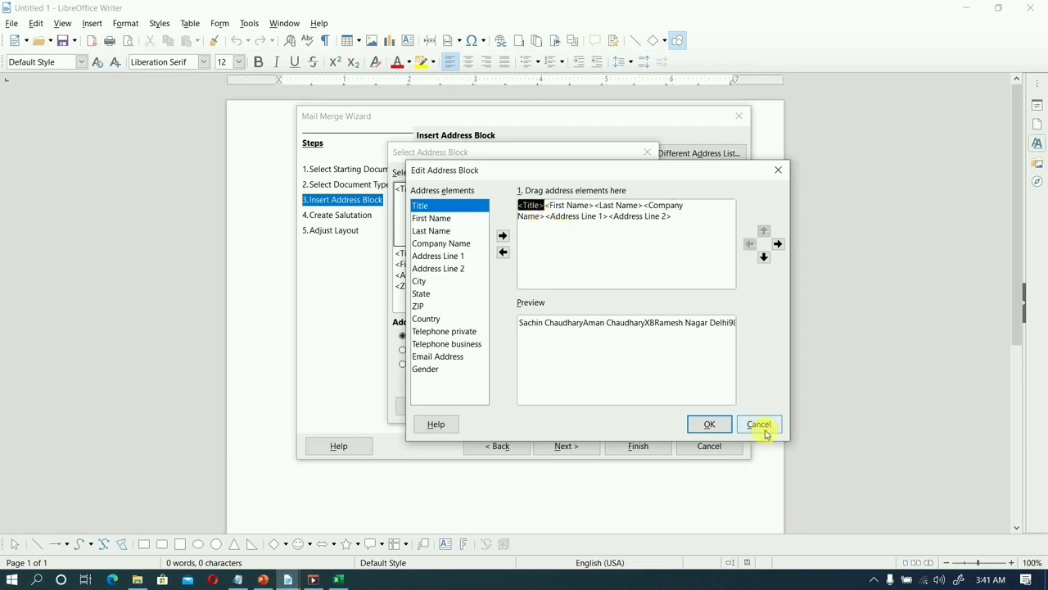
{"action": "left_click", "coordinate": [763, 427]}
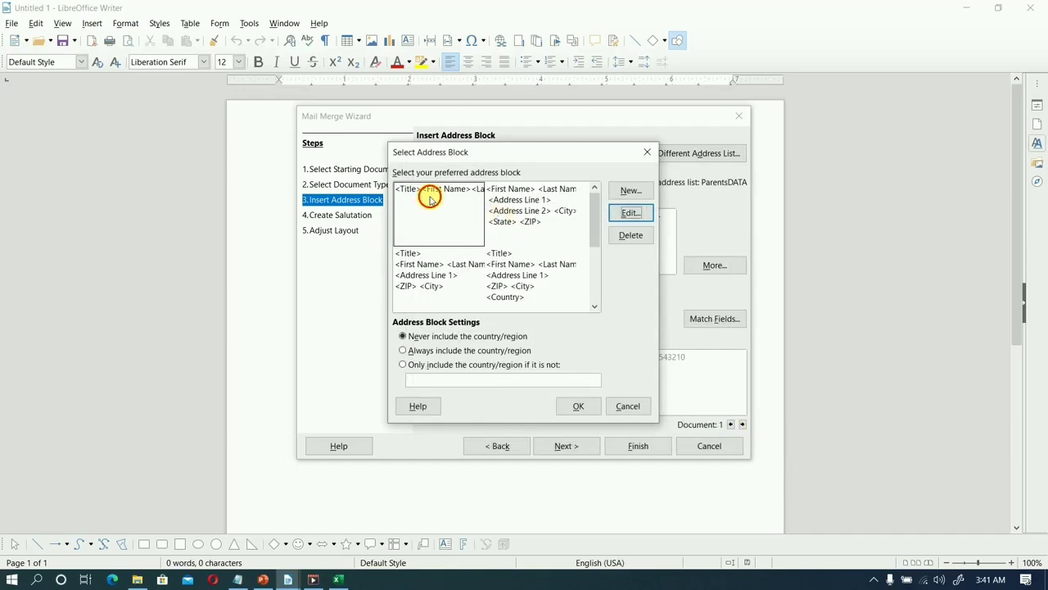
Confirm the address block and check its field matches, from Title with Father Name through Address Line 2 with CONTACT NO.
{"action": "left_click", "coordinate": [579, 406]}
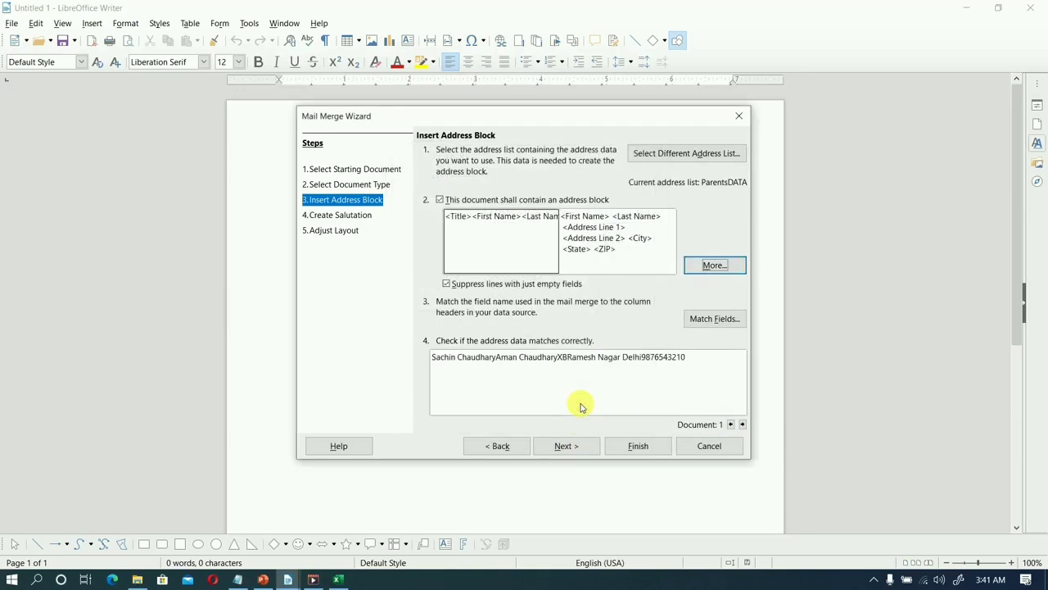
{"action": "left_click", "coordinate": [709, 321]}
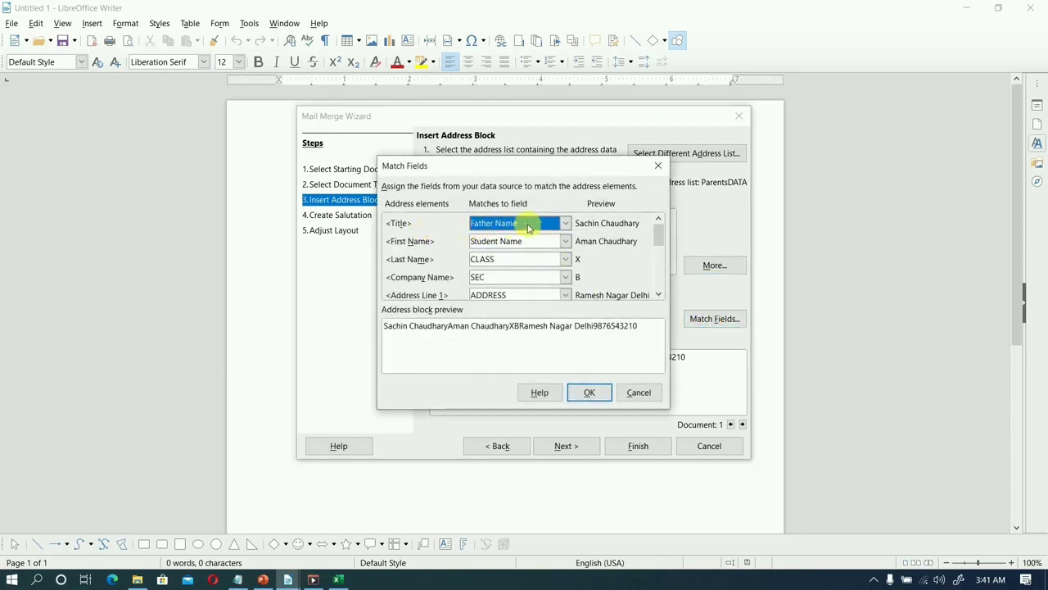
{"action": "left_click", "coordinate": [534, 226]}
{"action": "left_click", "coordinate": [534, 226]}
{"action": "left_click", "coordinate": [500, 244]}
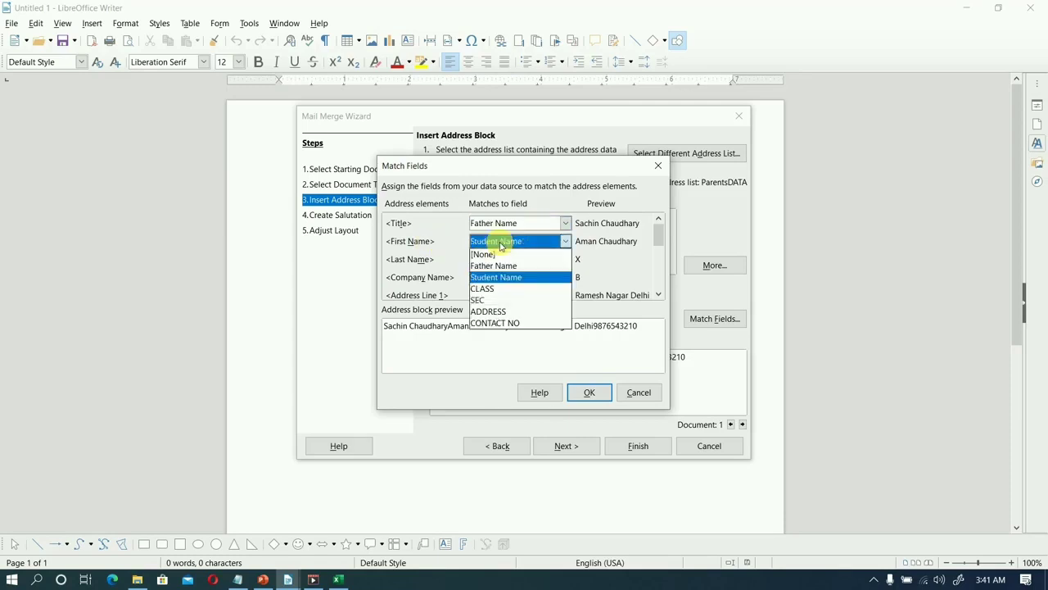
{"action": "left_click", "coordinate": [500, 244]}
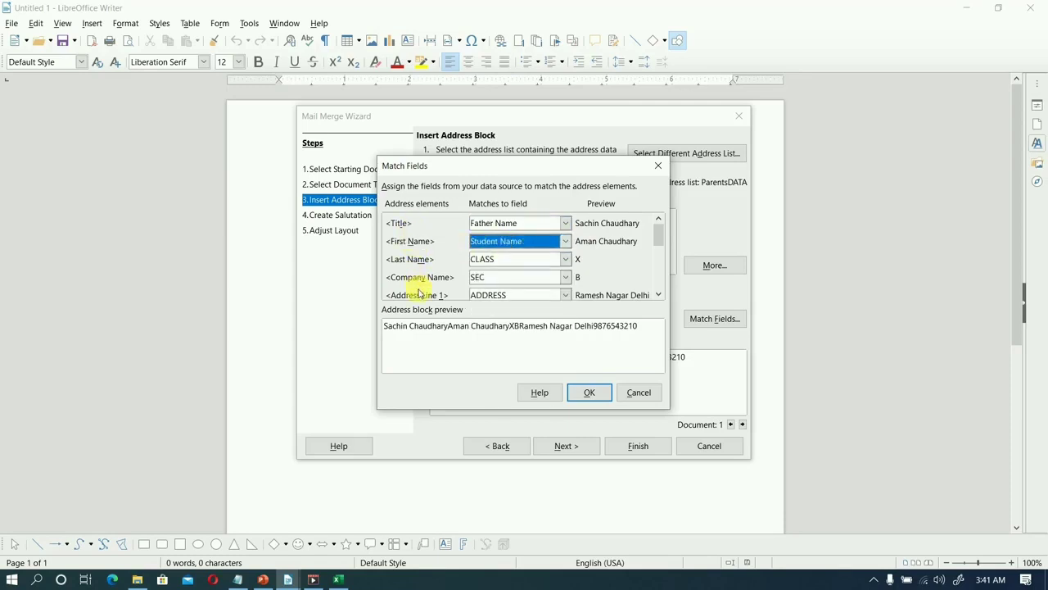
{"action": "left_click", "coordinate": [501, 264]}
{"action": "left_click", "coordinate": [499, 260]}
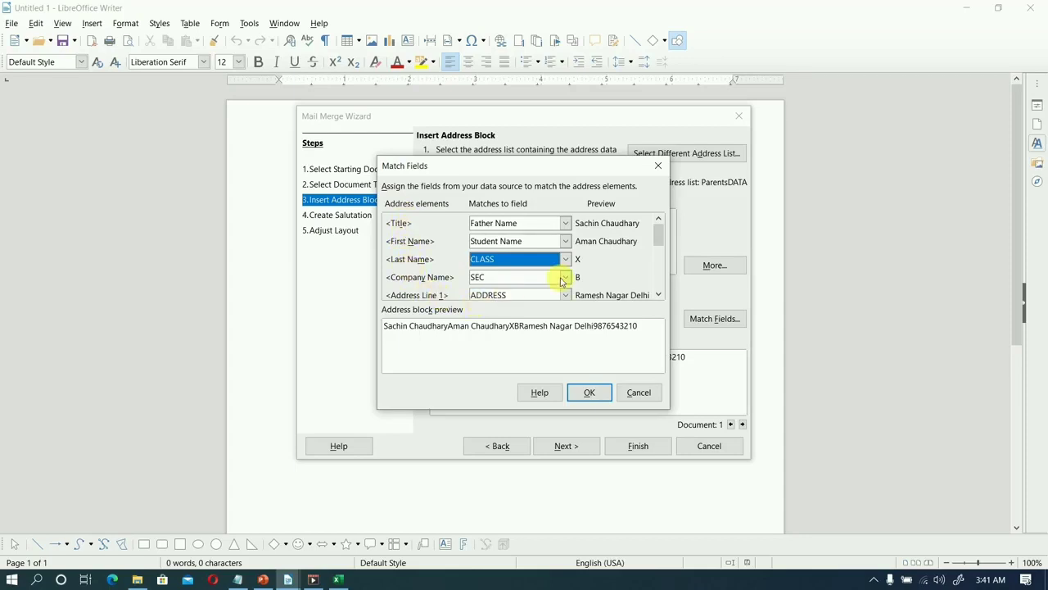
{"action": "left_click_drag", "start_coordinate": [657, 242], "coordinate": [656, 249]}
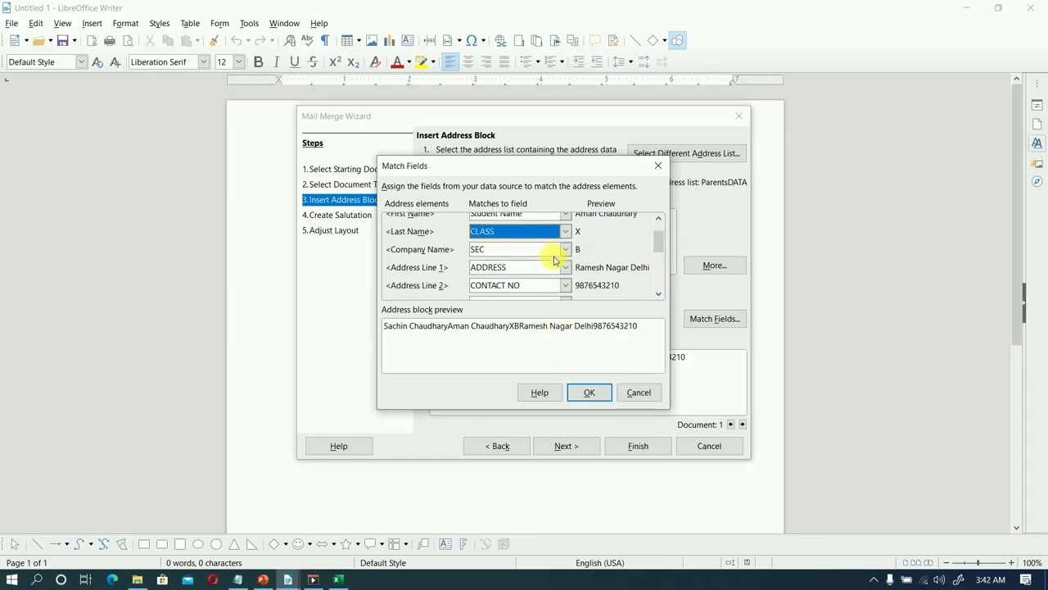
{"action": "left_click_drag", "start_coordinate": [656, 251], "coordinate": [657, 258]}
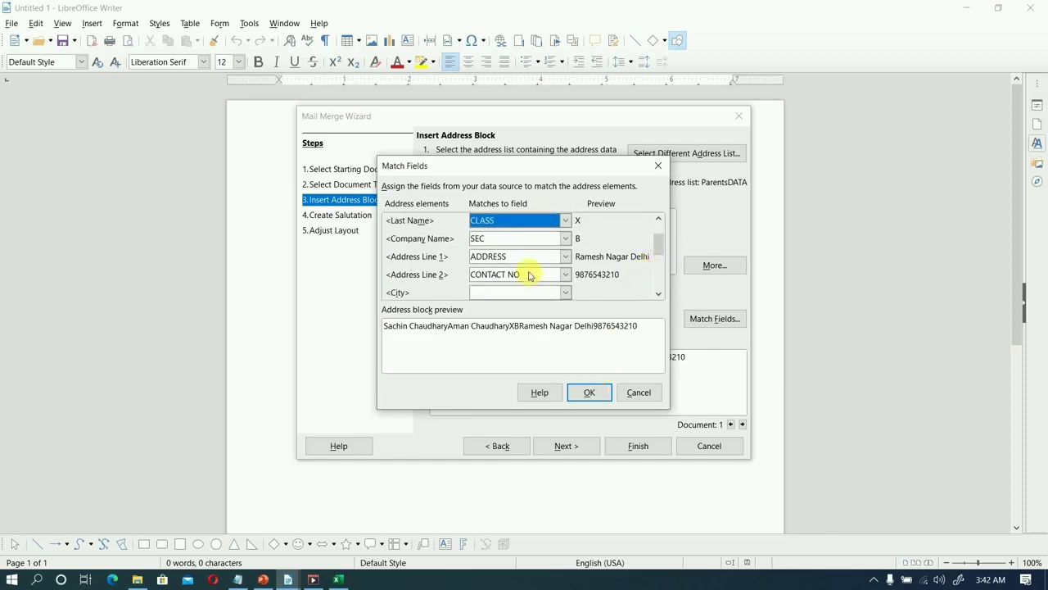
{"action": "left_click", "coordinate": [495, 276]}
{"action": "left_click", "coordinate": [508, 278]}
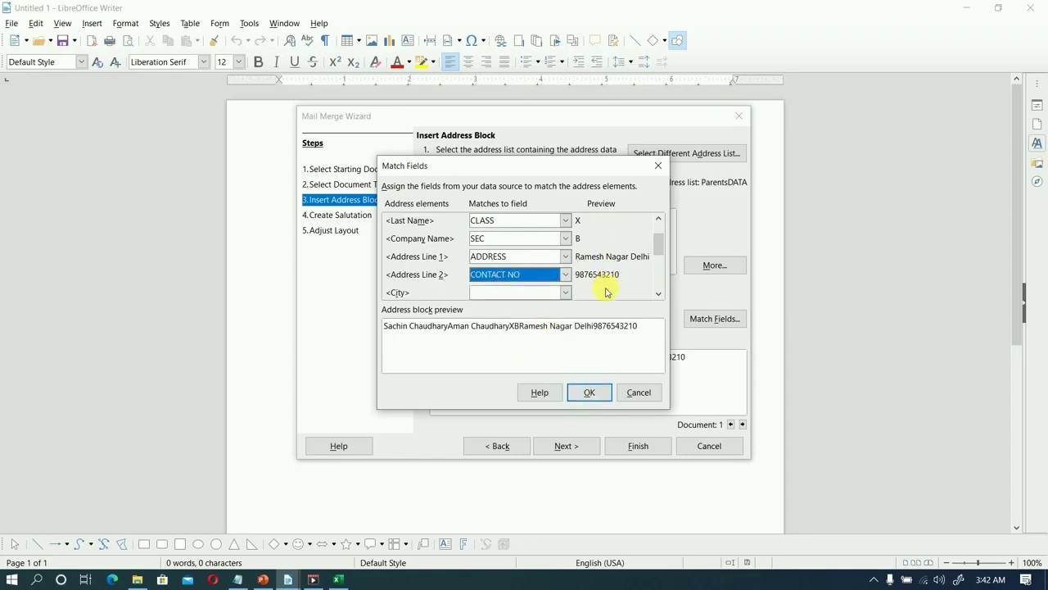
{"action": "left_click", "coordinate": [596, 393]}
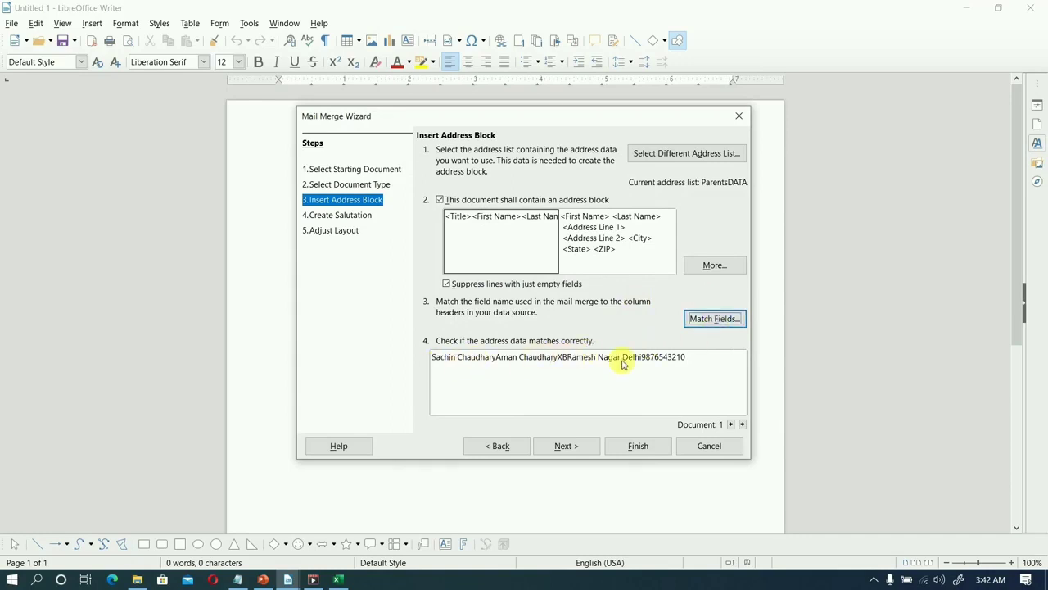
Include the general salutation "Hello," in the letter without personalizing it and proceed to the layout adjustment.
{"action": "left_click", "coordinate": [575, 447]}
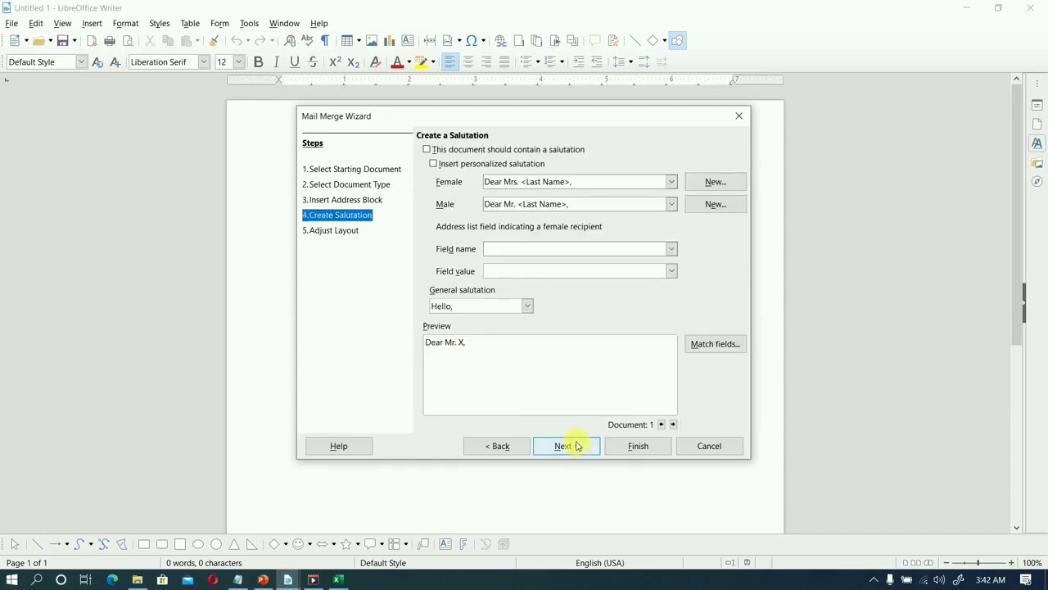
{"action": "left_click", "coordinate": [471, 151]}
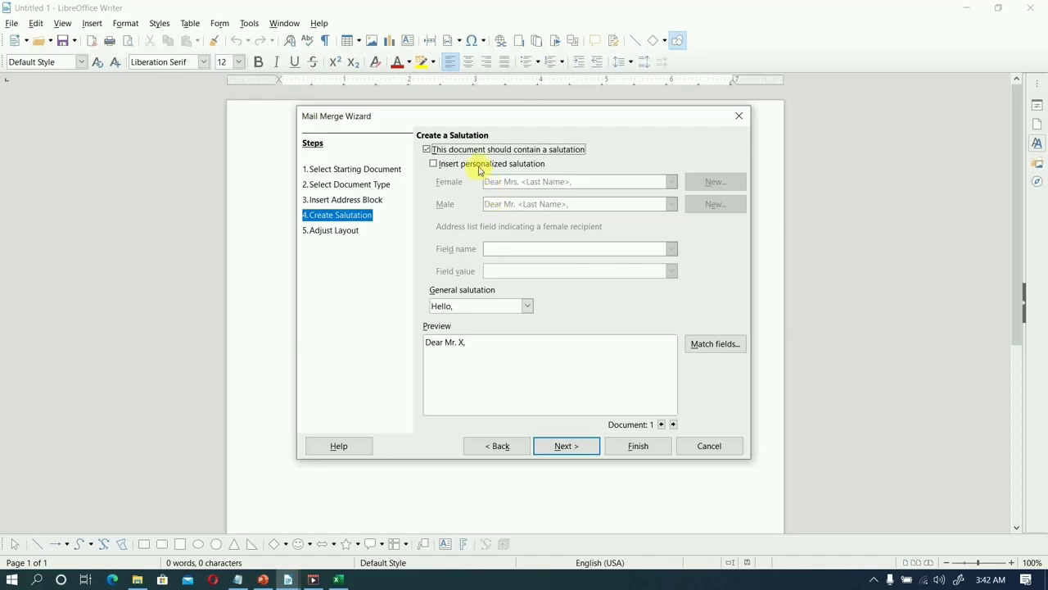
{"action": "left_click", "coordinate": [566, 445]}
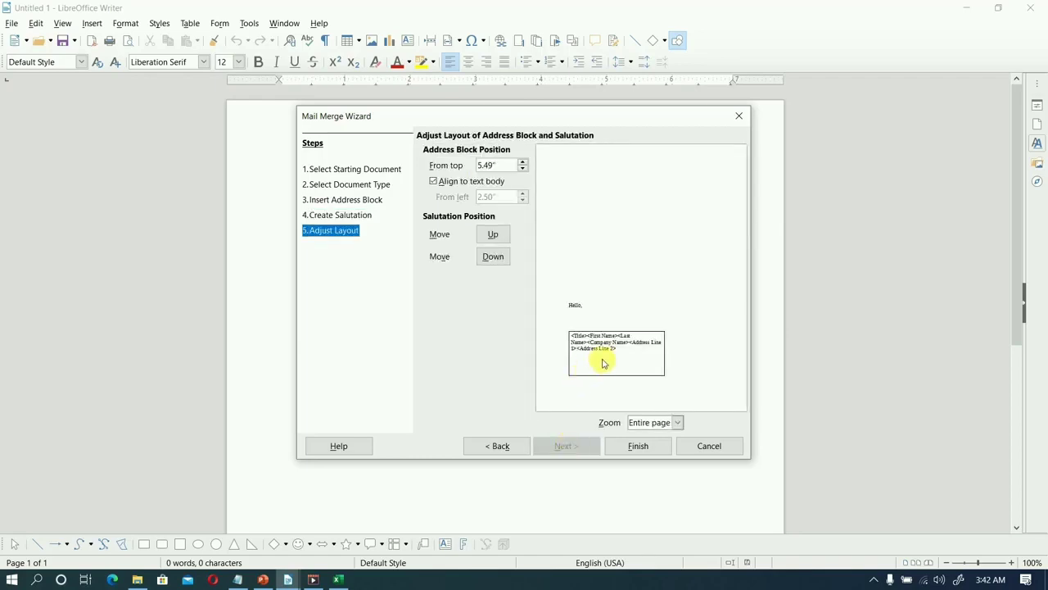
Position the address block 0.44" from the top of the page and finish the mail merge wizard.
{"action": "left_click", "coordinate": [523, 168]}
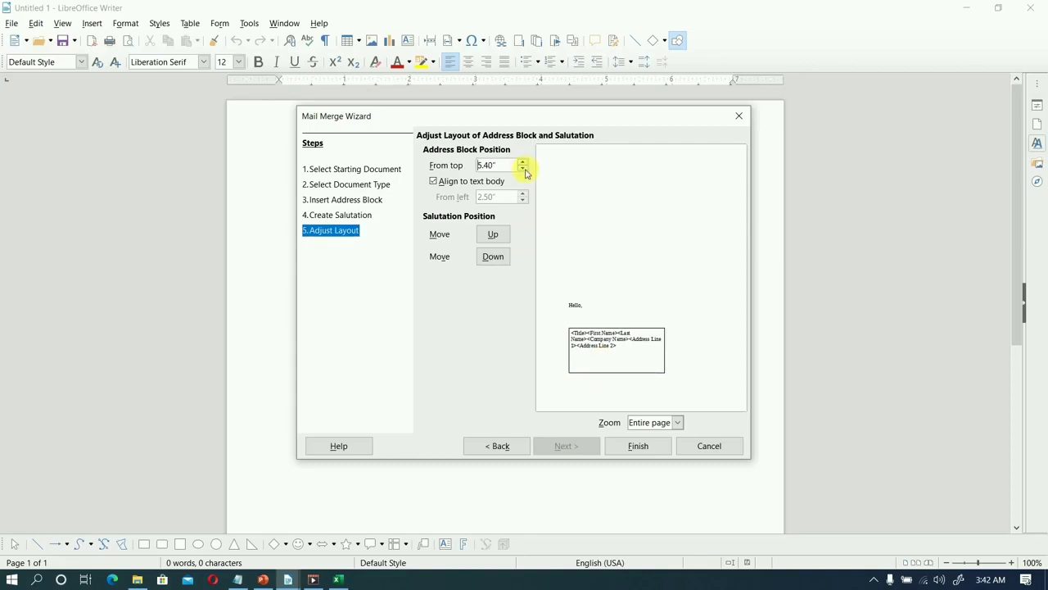
{"action": "left_click_drag", "start_coordinate": [525, 171], "coordinate": [525, 170]}
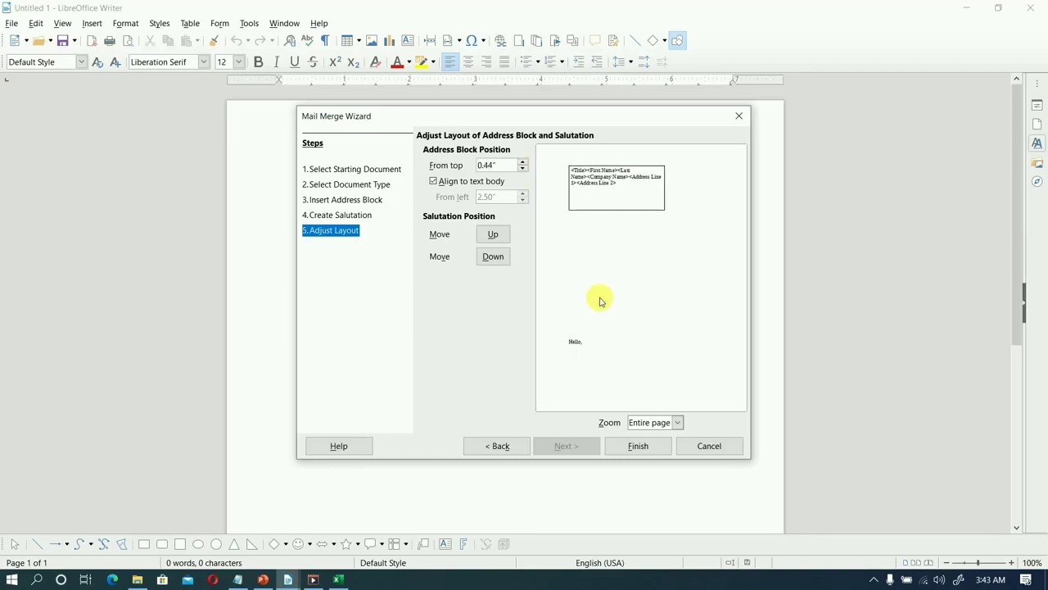
{"action": "left_click", "coordinate": [643, 446]}
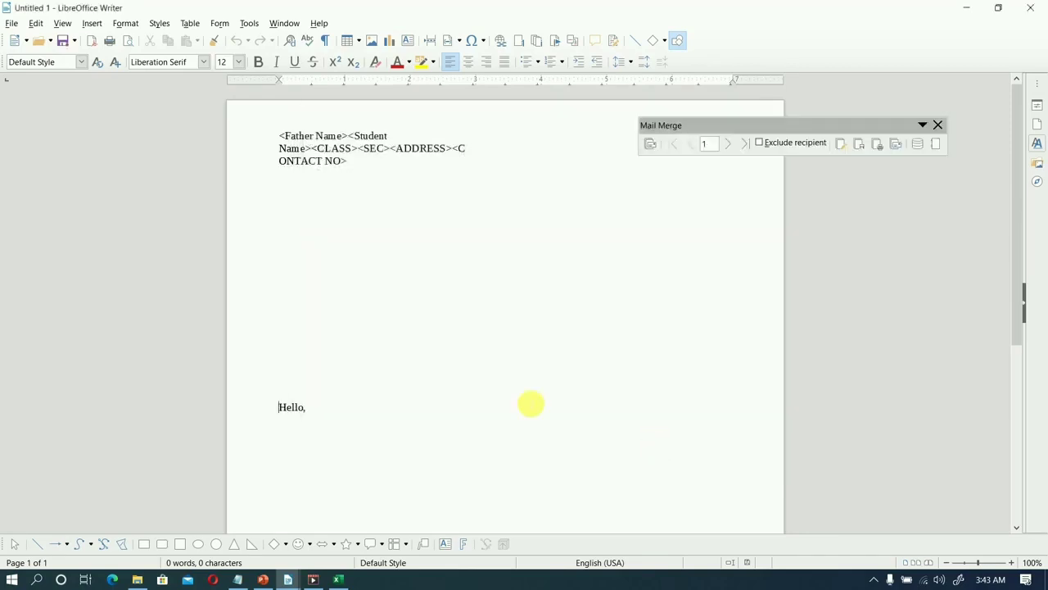
Delete the surplus blank lines between the address block and the "Hello," salutation.
{"action": "left_click", "coordinate": [281, 245]}
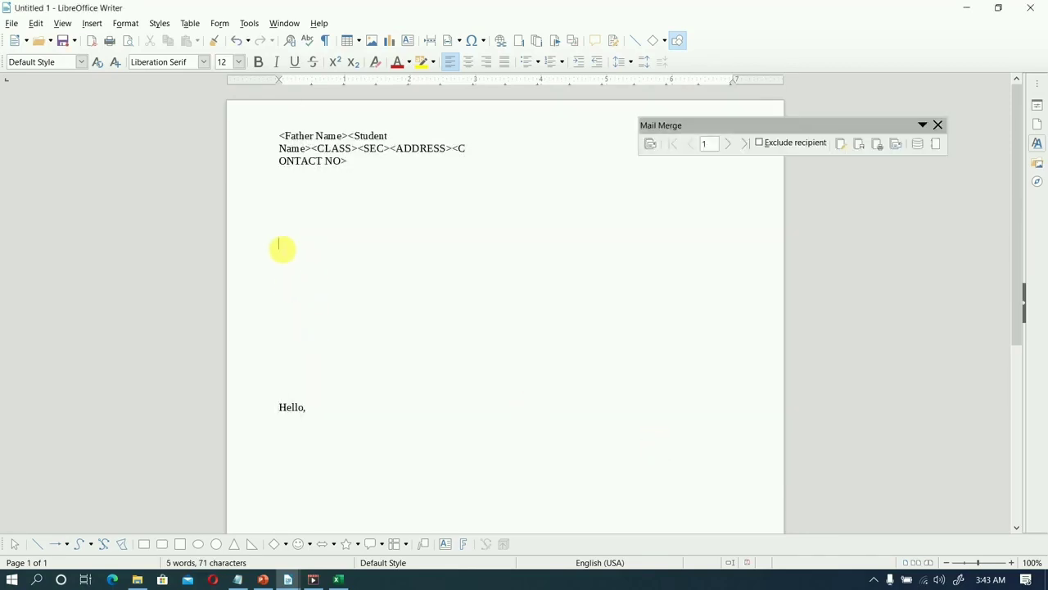
{"action": "key", "text": "Delete"}
{"action": "key", "text": "Delete"}
{"action": "key", "text": "Delete"}
{"action": "key", "text": "Delete"}
{"action": "key", "text": "Delete"}
{"action": "key", "text": "Delete"}
{"action": "key", "text": "Delete"}
{"action": "key", "text": "Delete"}
{"action": "key", "text": "Delete"}
{"action": "key", "text": "Delete"}
{"action": "key", "text": "Delete"}
{"action": "key", "text": "Delete"}
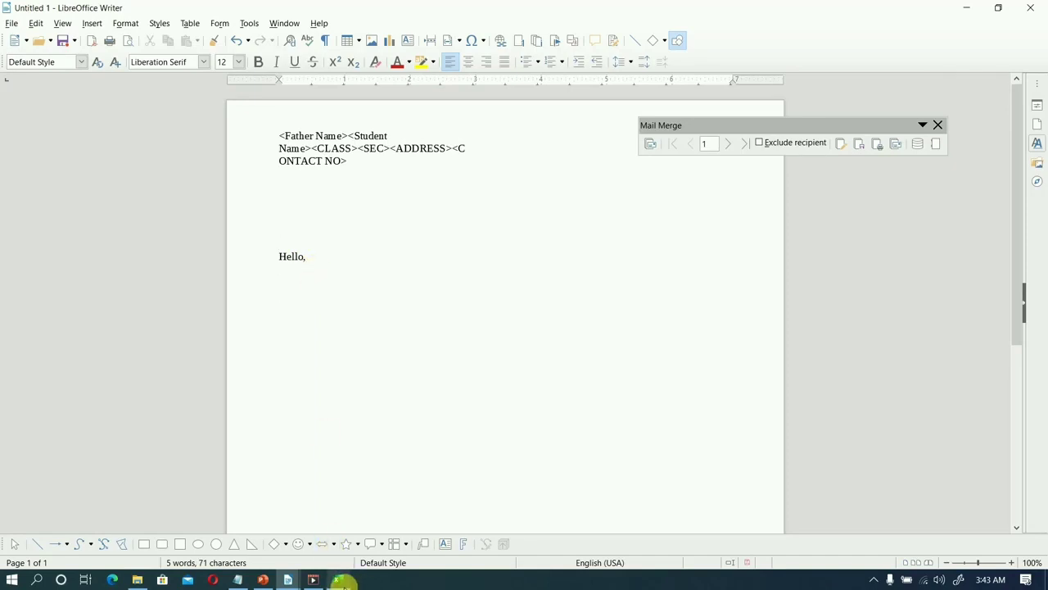
Copy the entire absence letter text from Notepad and paste it into the Writer letter below the "Hello," salutation.
{"action": "mouse_move", "coordinate": [235, 579]}
{"action": "left_click", "coordinate": [268, 507]}
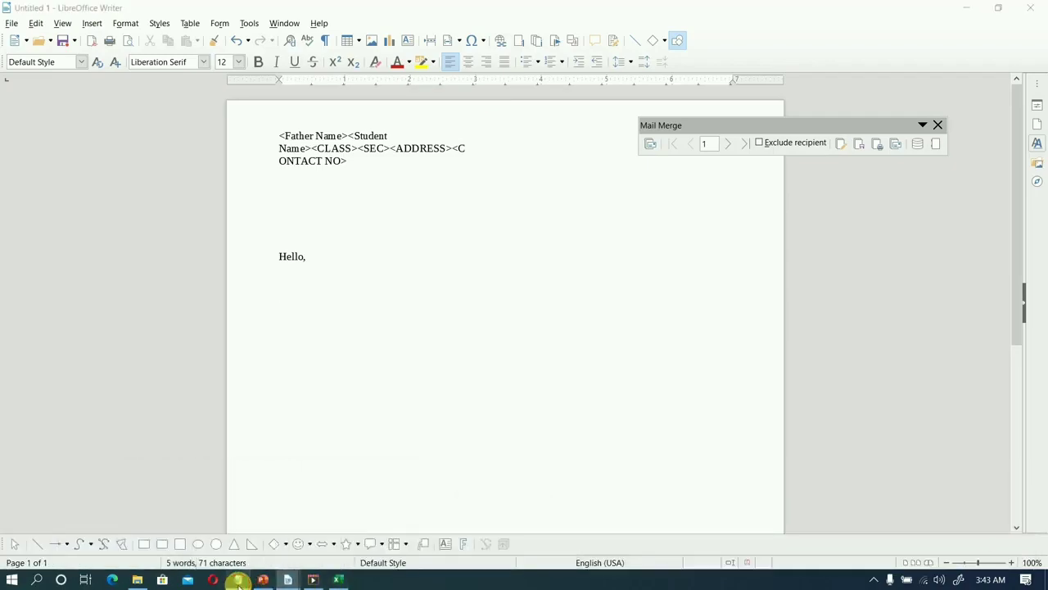
{"action": "key", "text": "ctrl+a"}
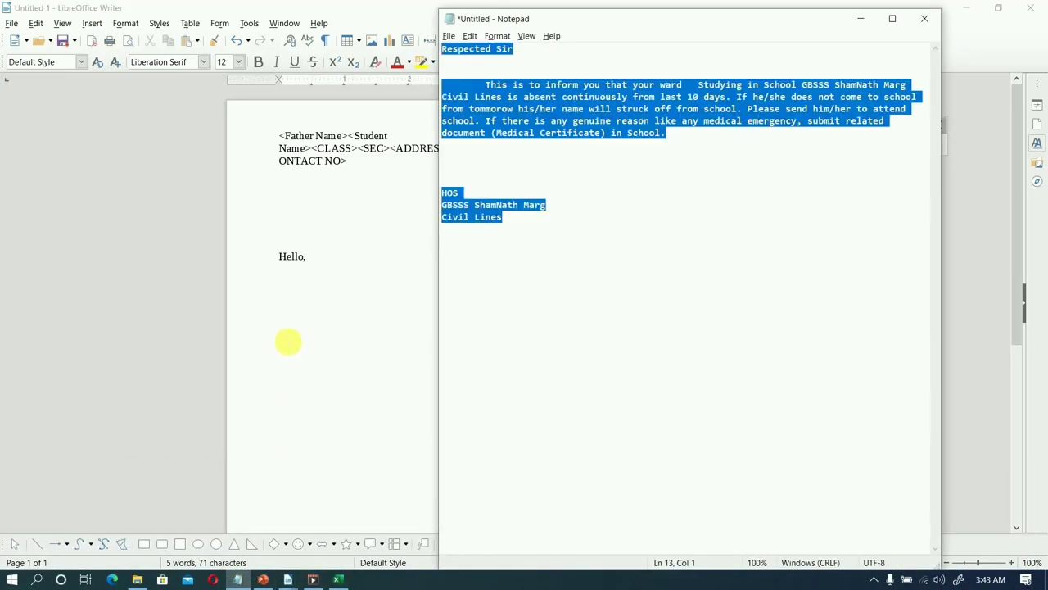
{"action": "left_click", "coordinate": [288, 342]}
{"action": "type", "text": "Respected Sir   \tThis is to inform you that your ward_ Studying in School GBSSS ShamNath Marg Civil Lines is absent continuously from last 10 days. If he/she does not come to school from tommorow his/her name will struck off from school. Please send him/her to attend school. If there is any genuine reason like any medical emergency, submit related document (Medical Certificate) in School.     HOS GBSSS ShamNath Marg Civil Lines"}
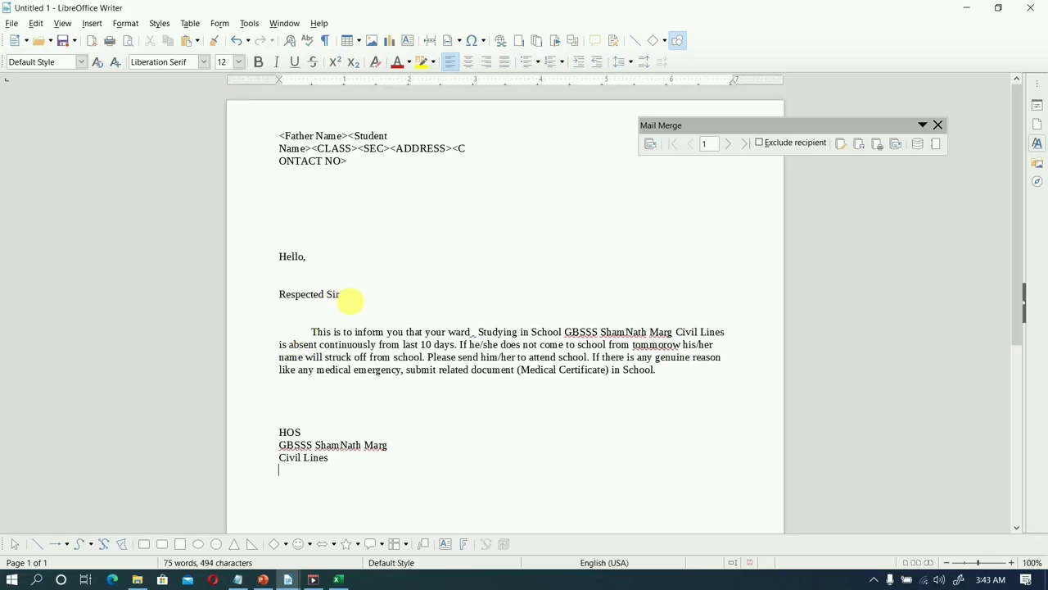
Replace the "Hello," salutation with "Respected Sir," and remove the duplicate greeting line from the pasted text.
{"action": "left_click", "coordinate": [350, 305]}
{"action": "key", "text": "BackSpace"}
{"action": "key", "text": "BackSpace"}
{"action": "key", "text": "BackSpace"}
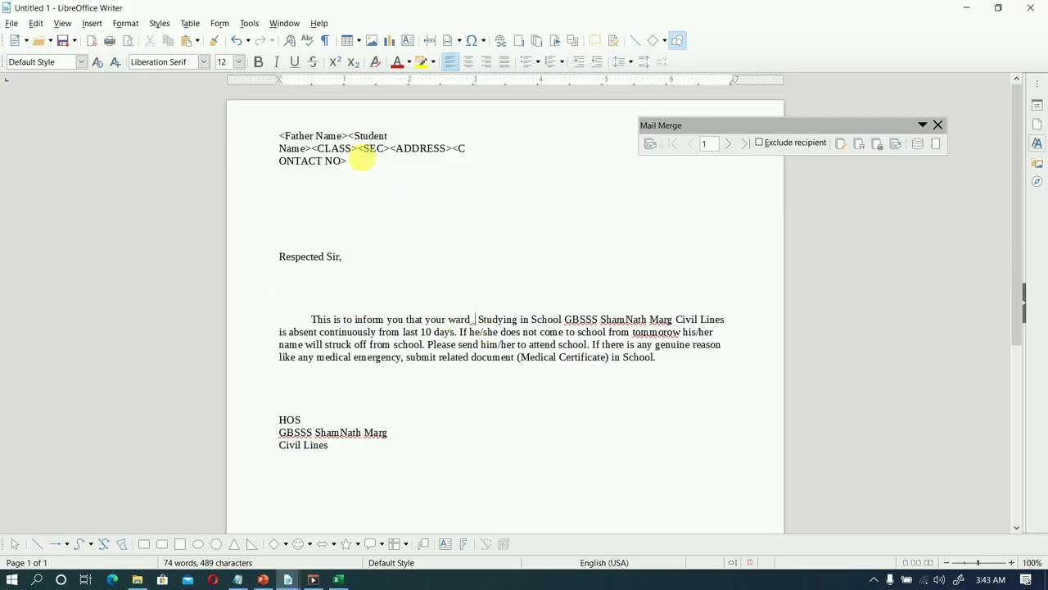
Copy the Student Name field from the address block into the letter body, right after "your ward".
{"action": "key", "text": "shift+Left"}
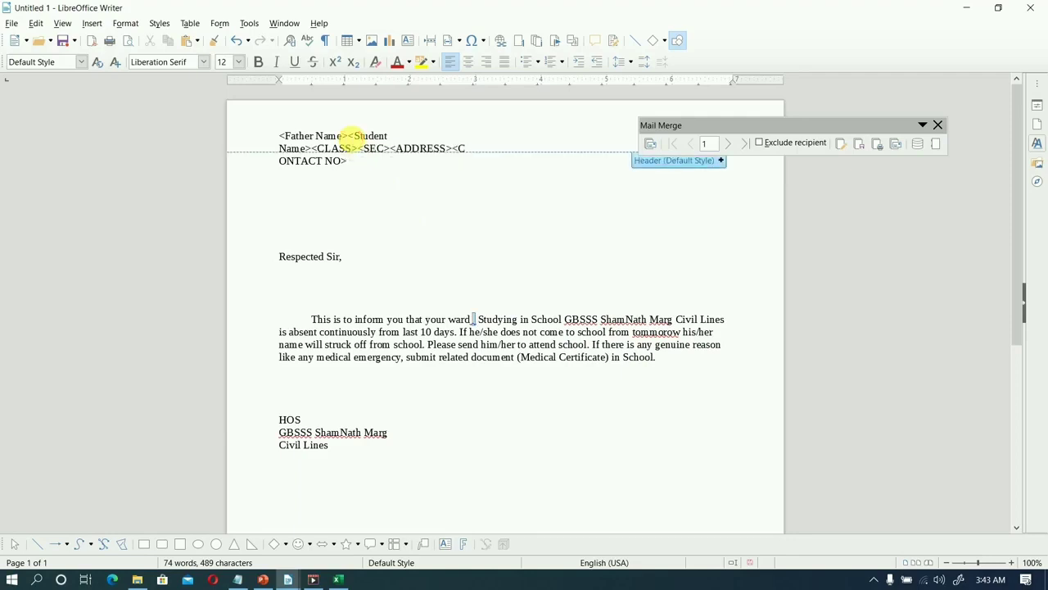
{"action": "left_click", "coordinate": [339, 168]}
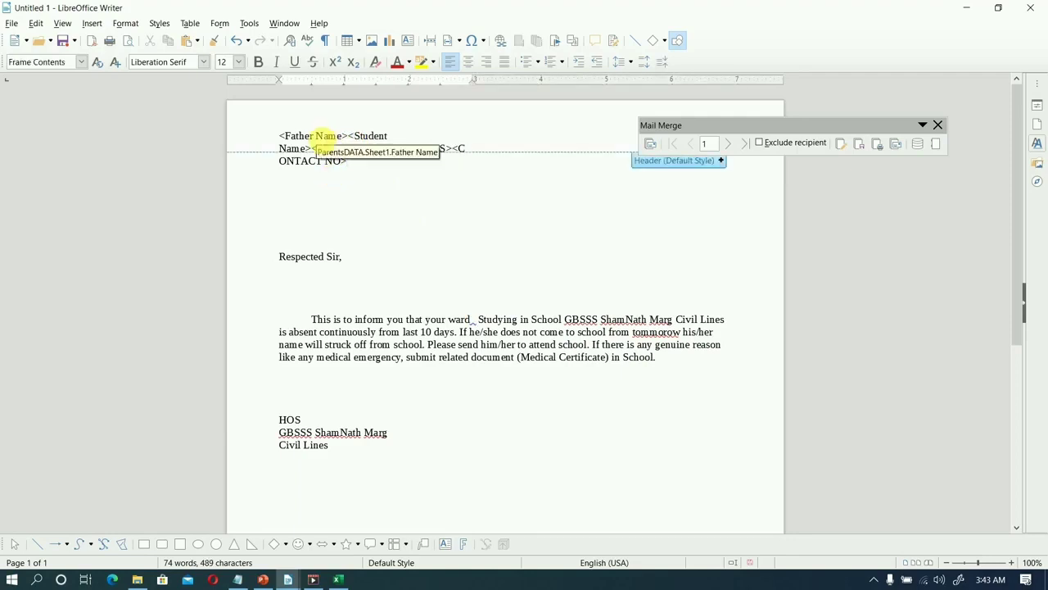
{"action": "key", "text": "ctrl+a"}
{"action": "left_click", "coordinate": [322, 140]}
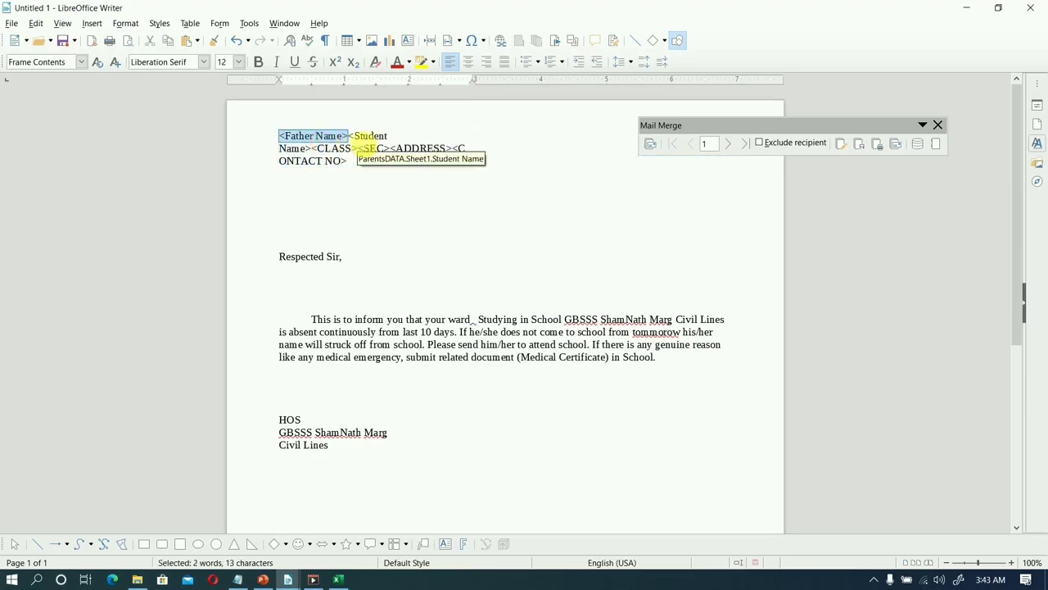
{"action": "left_click", "coordinate": [368, 136]}
{"action": "left_click", "coordinate": [368, 136]}
{"action": "key", "text": "ctrl+c"}
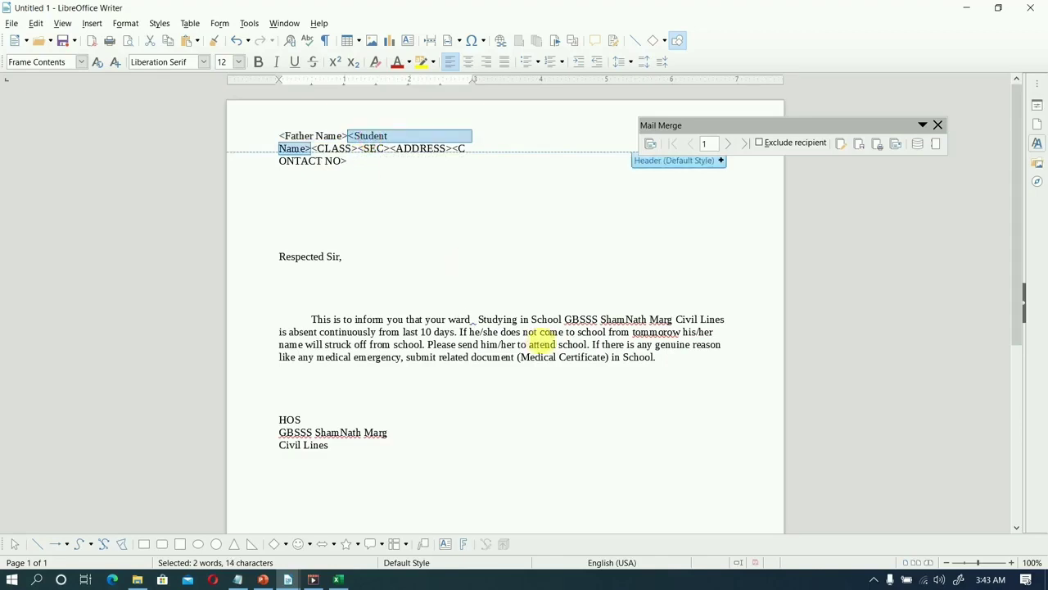
{"action": "left_click", "coordinate": [474, 321]}
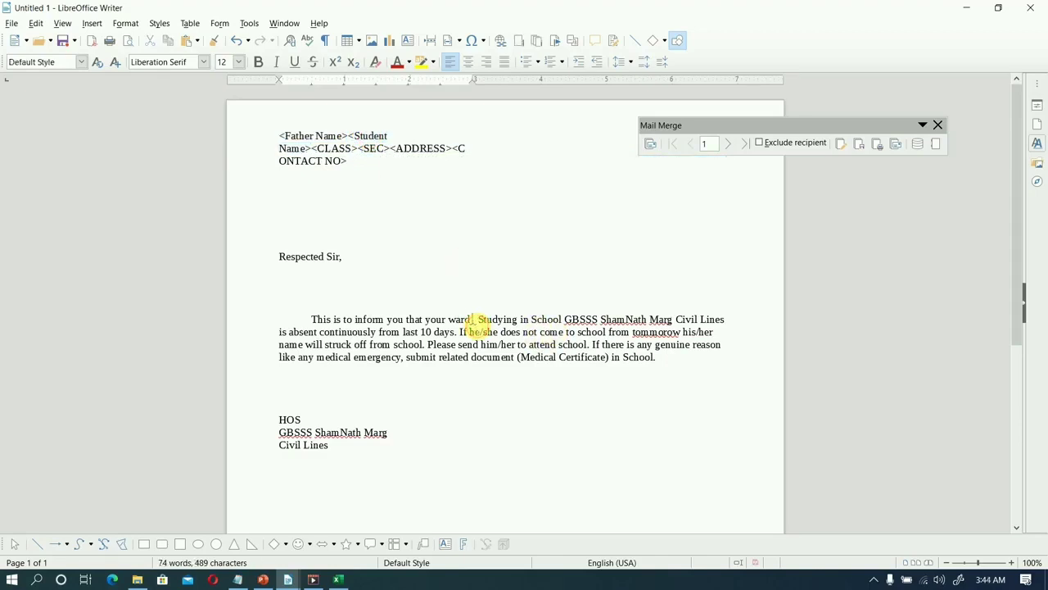
{"action": "key", "text": "ctrl+v"}
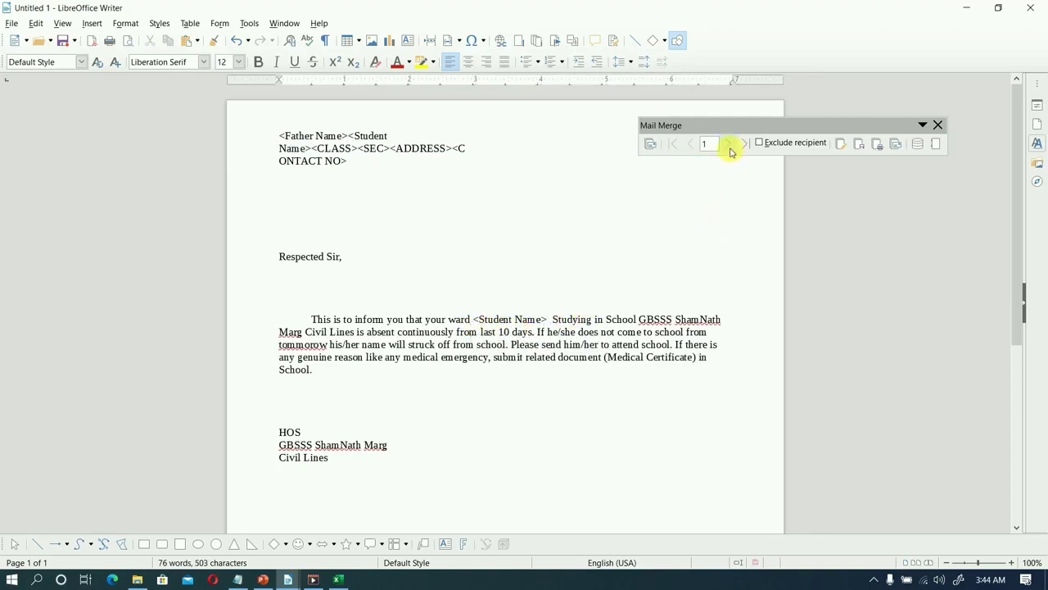
Preview the merged letter for several recipients and return to the first one.
{"action": "left_click", "coordinate": [730, 145]}
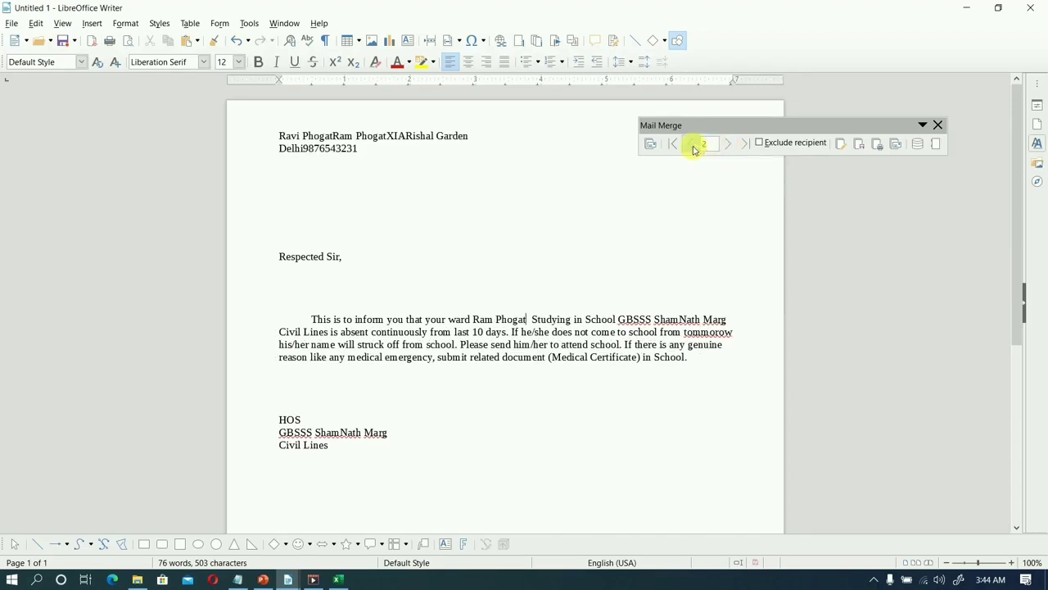
{"action": "left_click", "coordinate": [692, 145]}
{"action": "triple_click", "coordinate": [727, 145]}
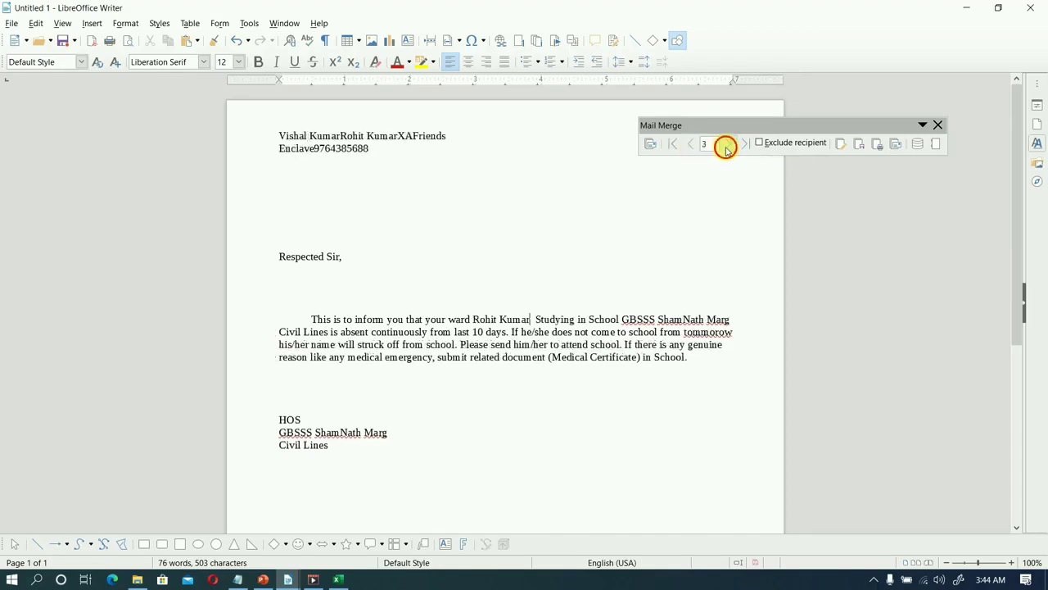
{"action": "triple_click", "coordinate": [696, 147]}
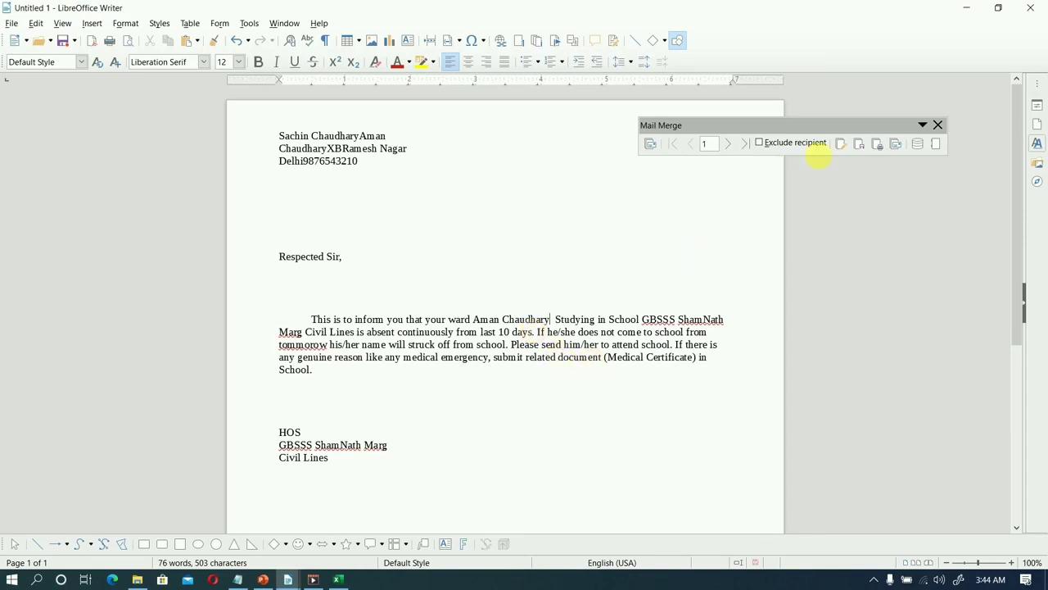
Save the merged letters as a single large ODF text document named mysecondletter in the UNIT 1 folder.
{"action": "left_click", "coordinate": [861, 147]}
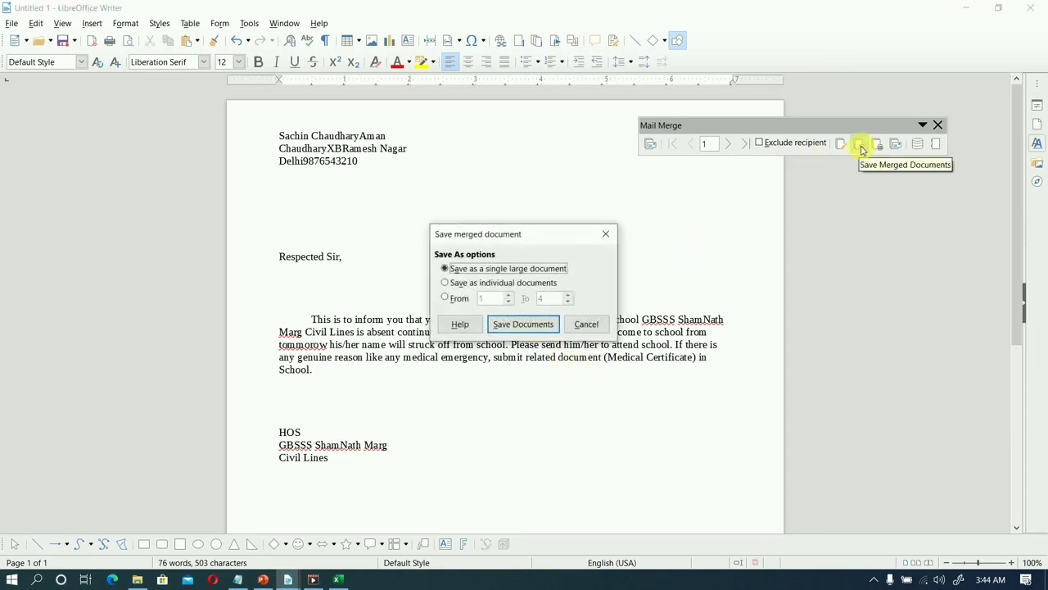
{"action": "left_click", "coordinate": [516, 322]}
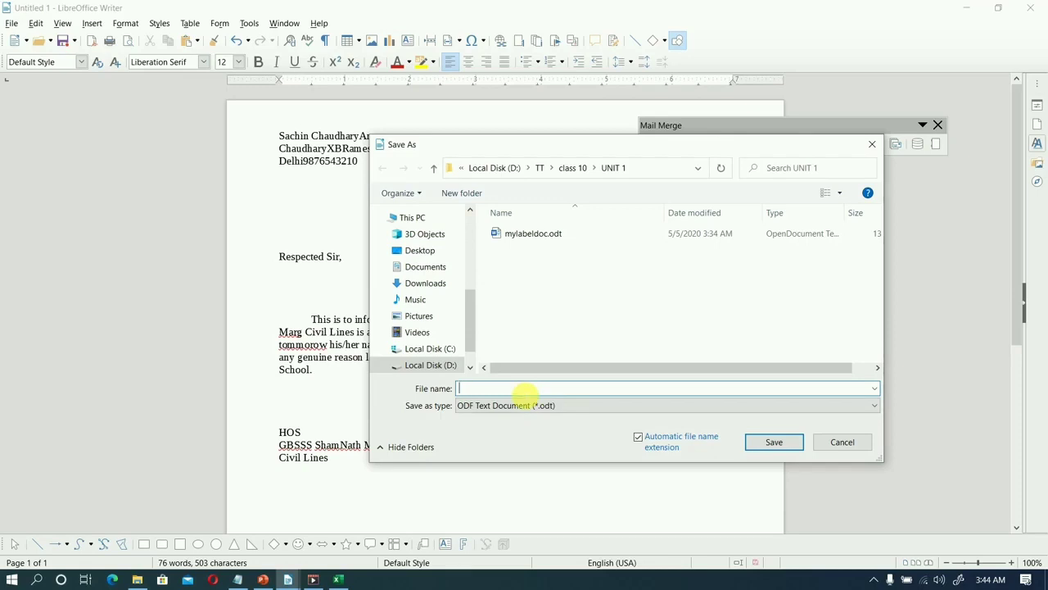
{"action": "type", "text": "mysecondletter"}
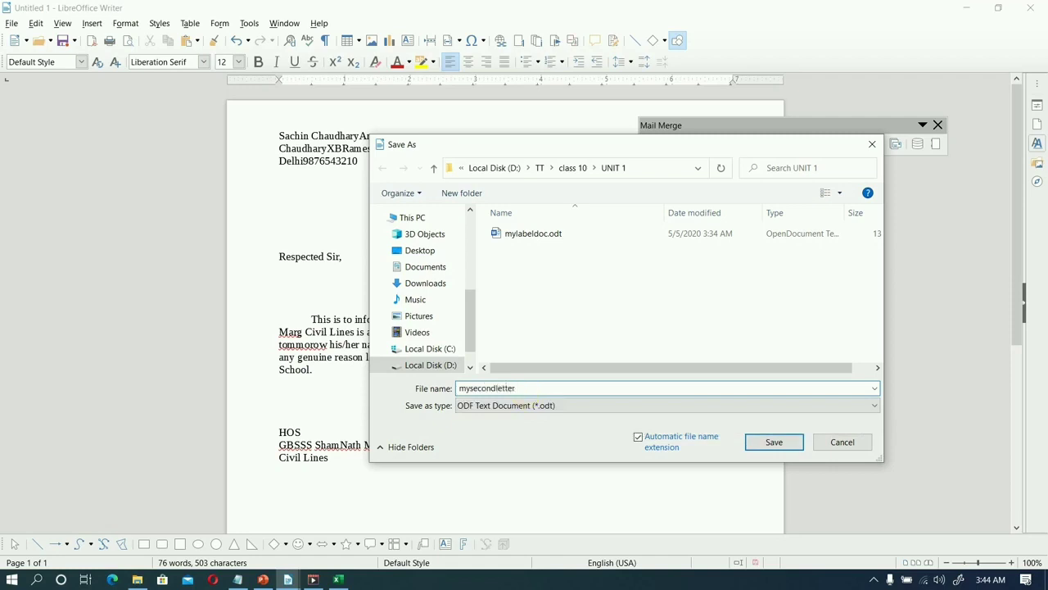
{"action": "left_click", "coordinate": [761, 442]}
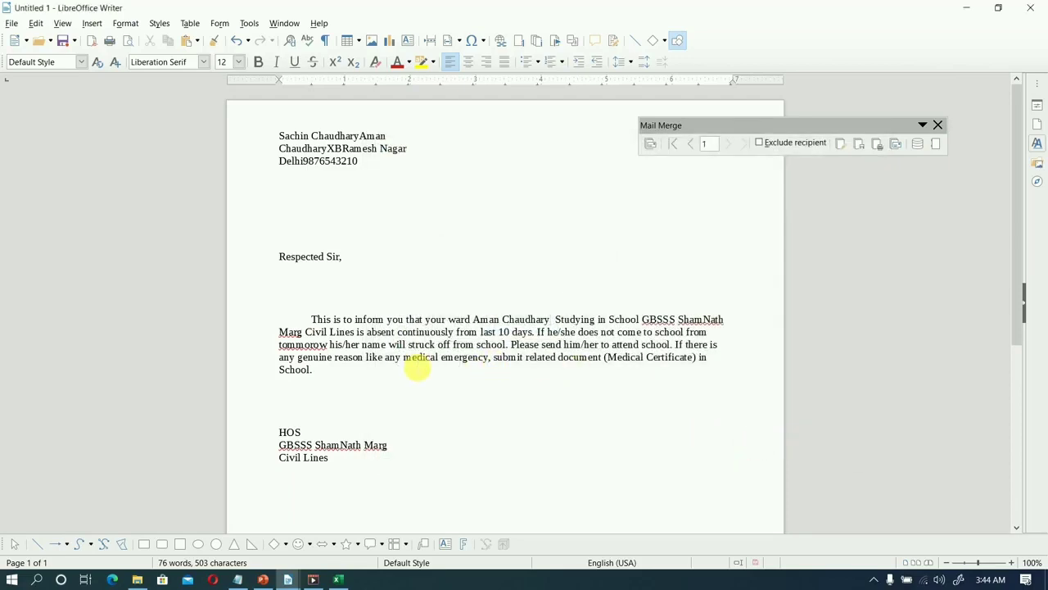
Open mysecondletter.odt in a maximized window and review each recipient's merged letter through the pages.
{"action": "key", "text": "ctrl+o"}
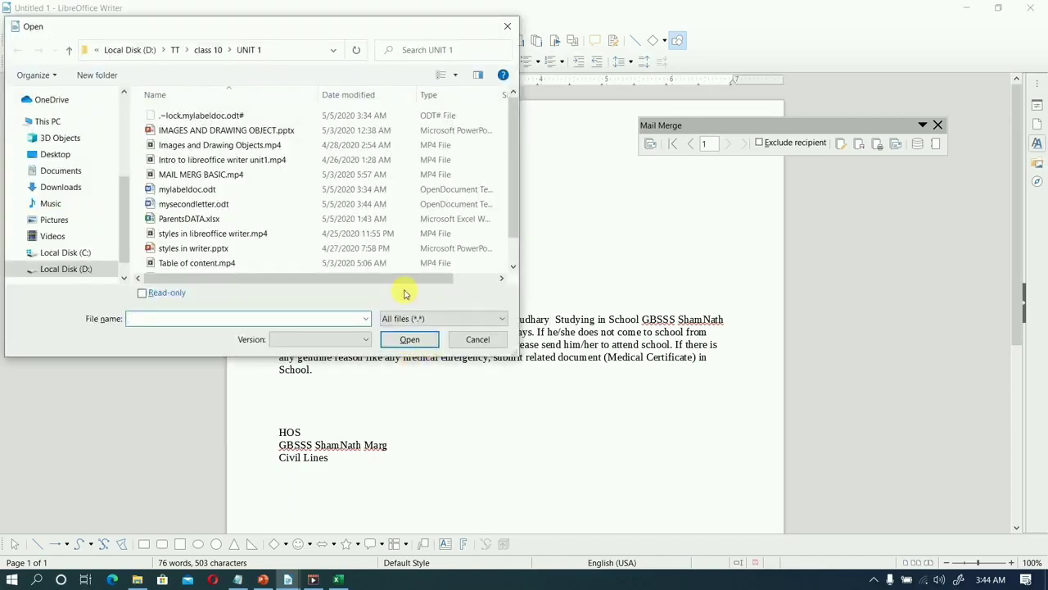
{"action": "double_click", "coordinate": [226, 204]}
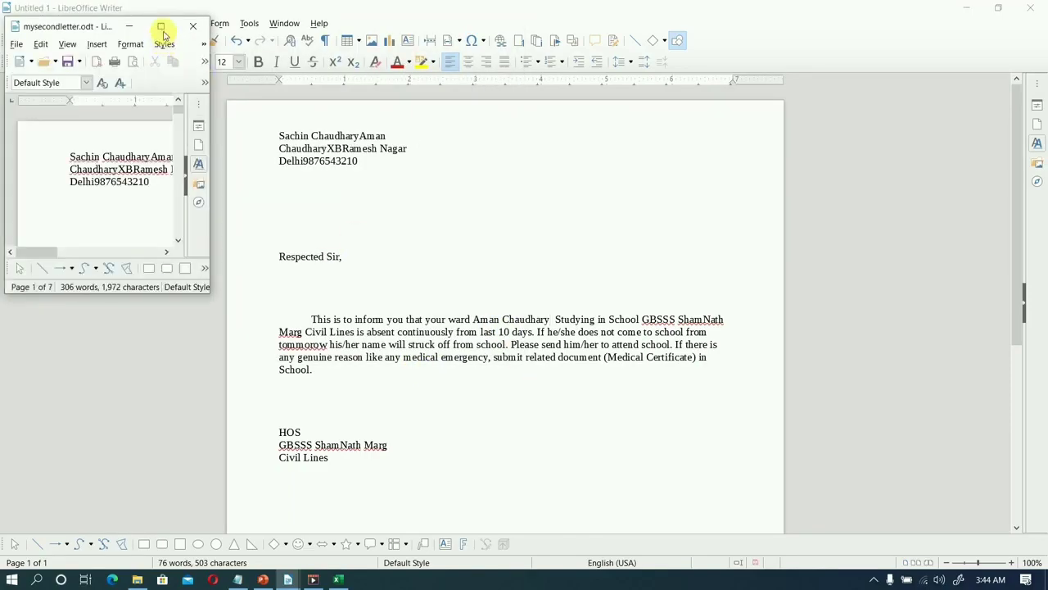
{"action": "left_click", "coordinate": [163, 29]}
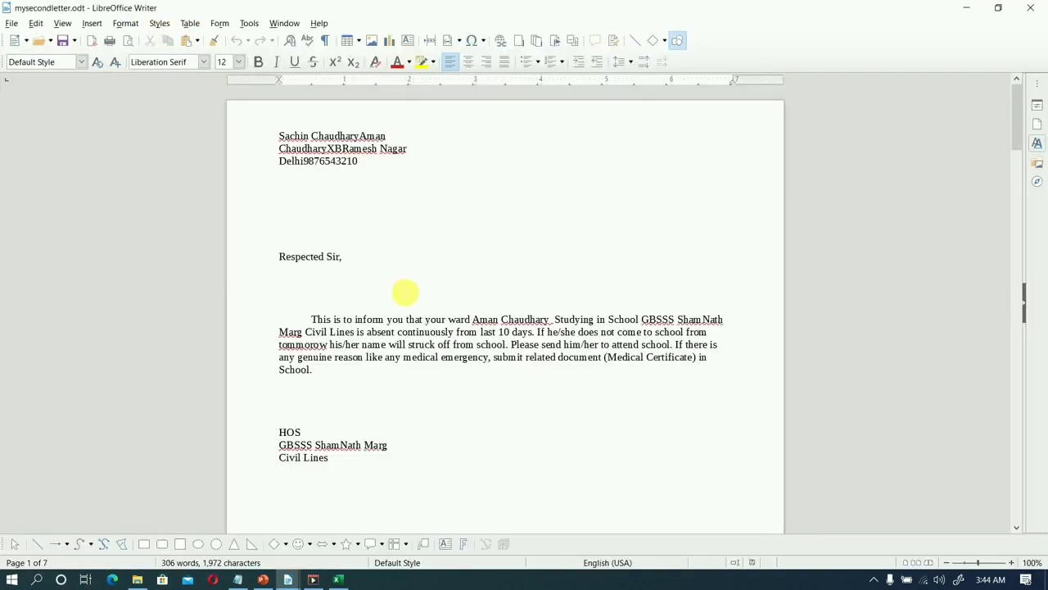
{"action": "scroll", "coordinate": [405, 292], "scroll_direction": "down", "scroll_amount": 5}
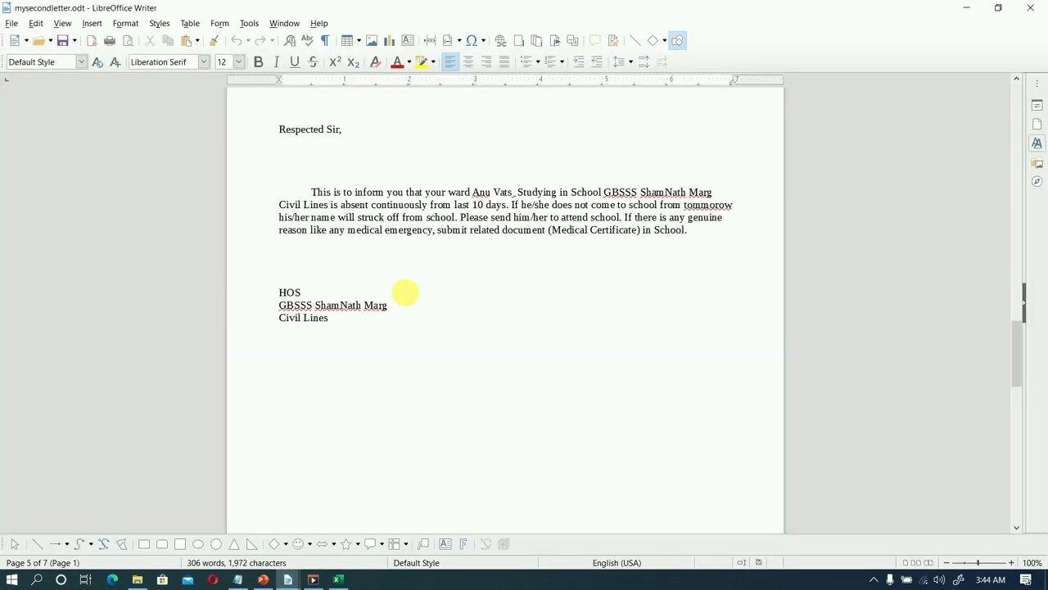
{"action": "scroll", "coordinate": [405, 292], "scroll_direction": "up", "scroll_amount": 2}
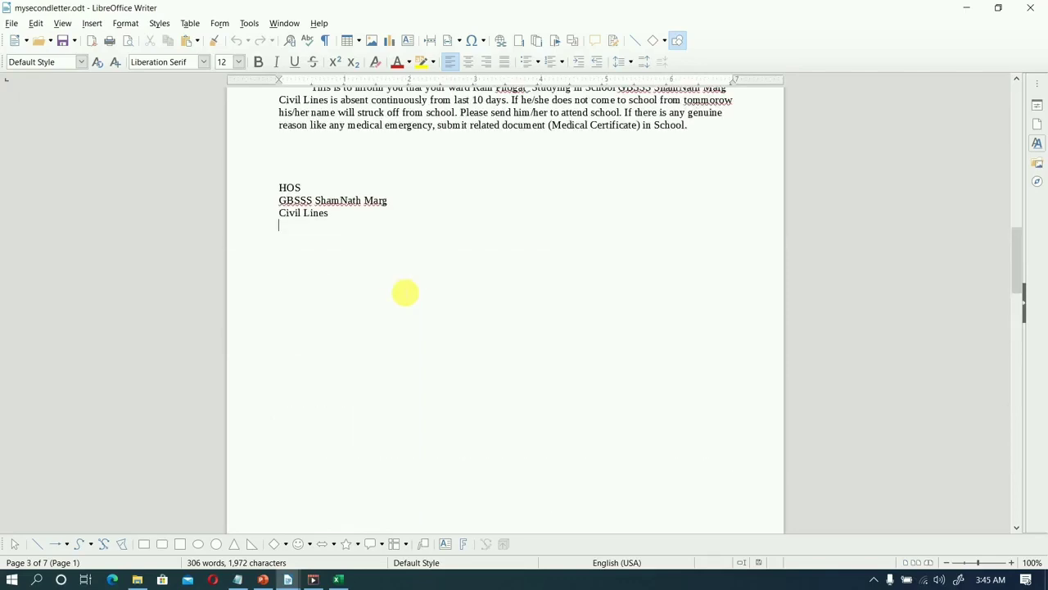
{"action": "scroll", "coordinate": [405, 292], "scroll_direction": "up", "scroll_amount": 15}
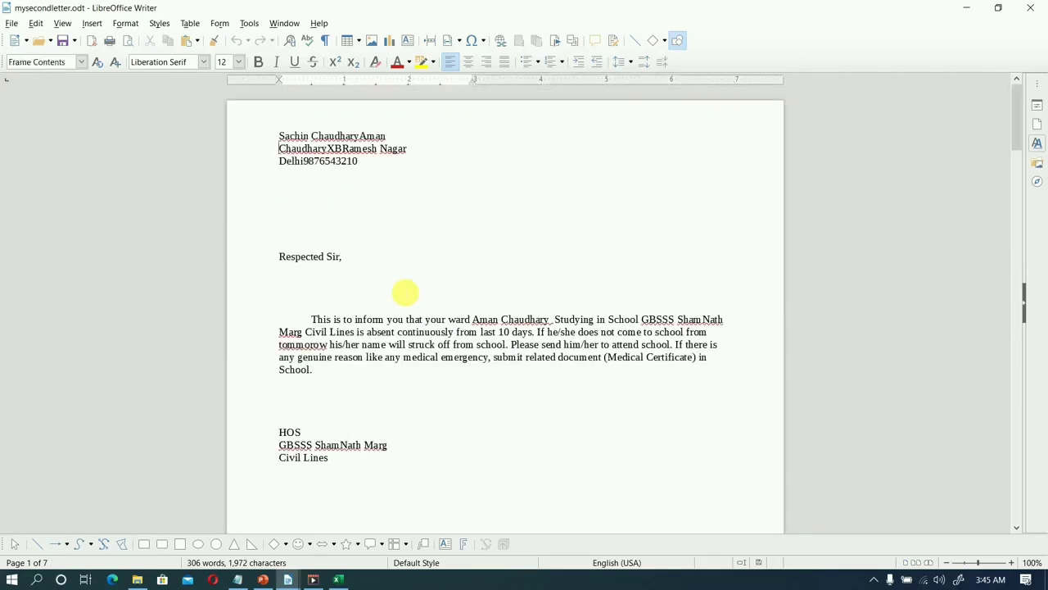